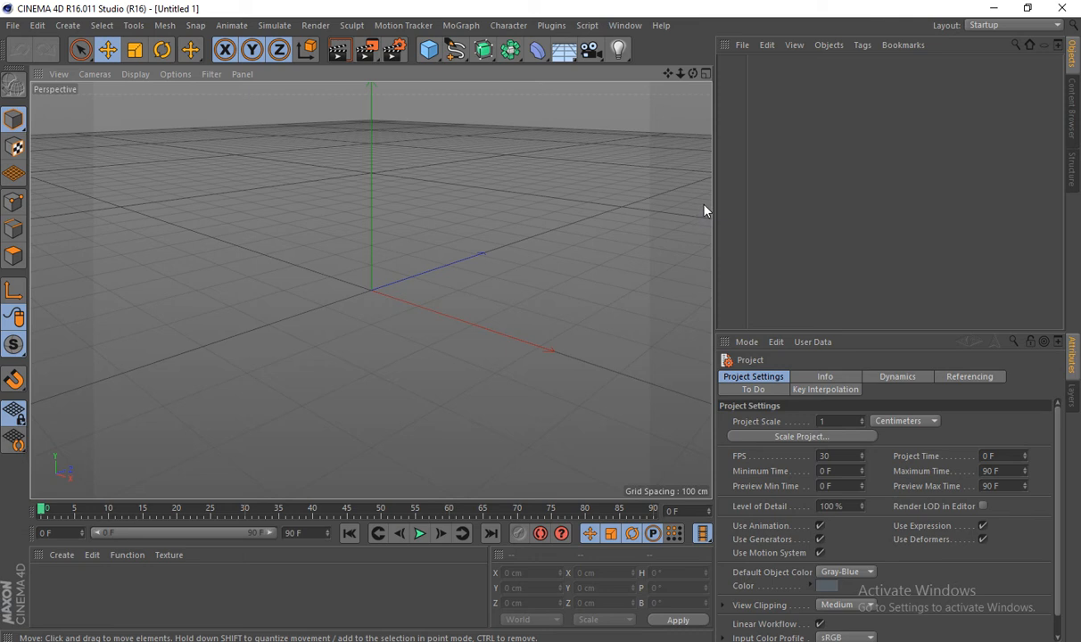
Step: Add a cube and resize it to about 227.55 cm in X, 258.17 cm in Y and 216.75 cm in Z
{"action": "left_click", "coordinate": [433, 52]}
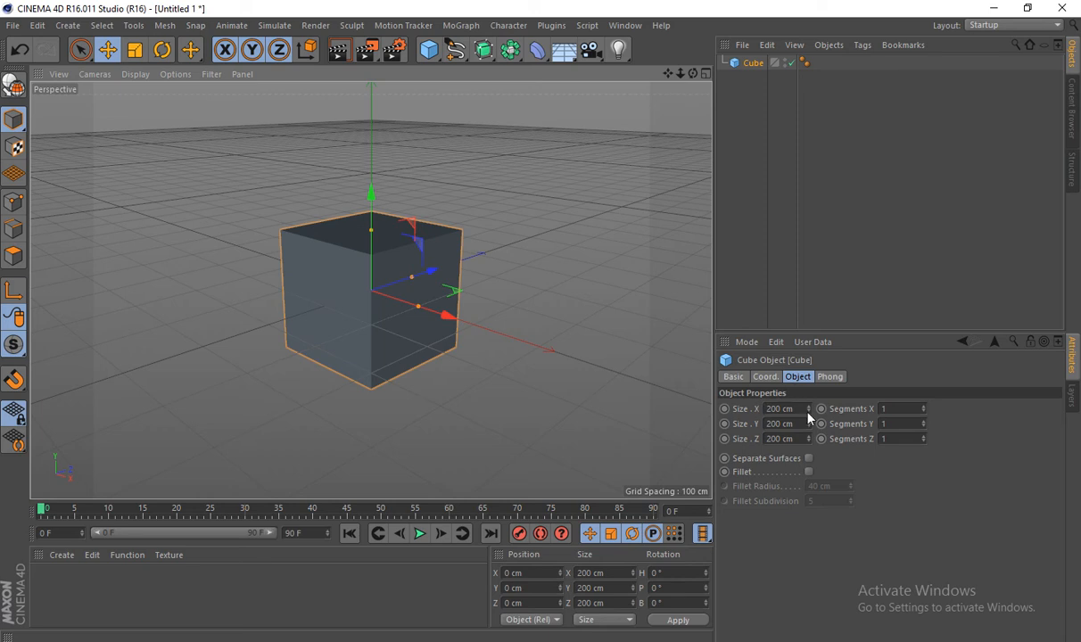
{"action": "left_click_drag", "start_coordinate": [809, 414], "coordinate": [814, 446]}
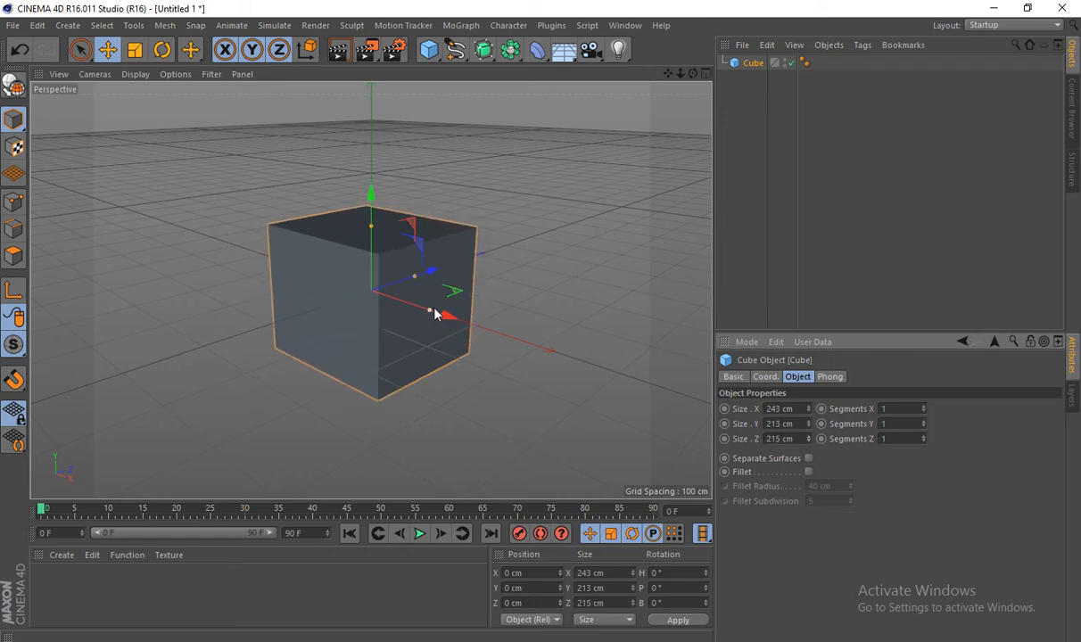
{"action": "left_click_drag", "start_coordinate": [432, 311], "coordinate": [417, 282]}
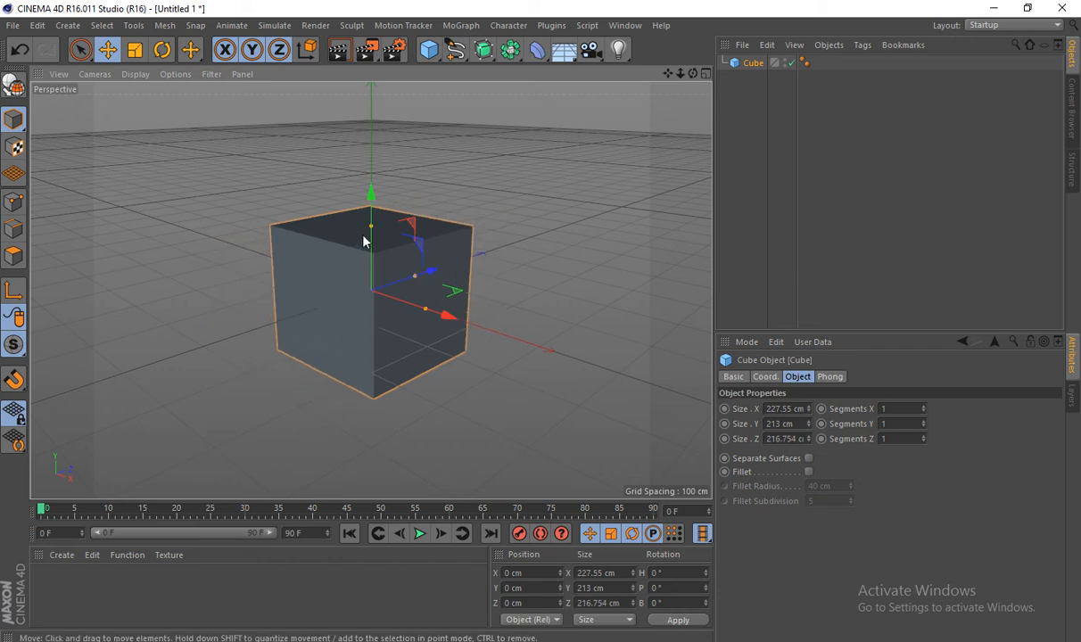
{"action": "mouse_move", "coordinate": [374, 231]}
{"action": "left_mouse_down"}
{"action": "mouse_move", "coordinate": [372, 205]}
{"action": "mouse_move", "coordinate": [380, 293]}
{"action": "mouse_move", "coordinate": [378, 217]}
{"action": "left_mouse_up"}
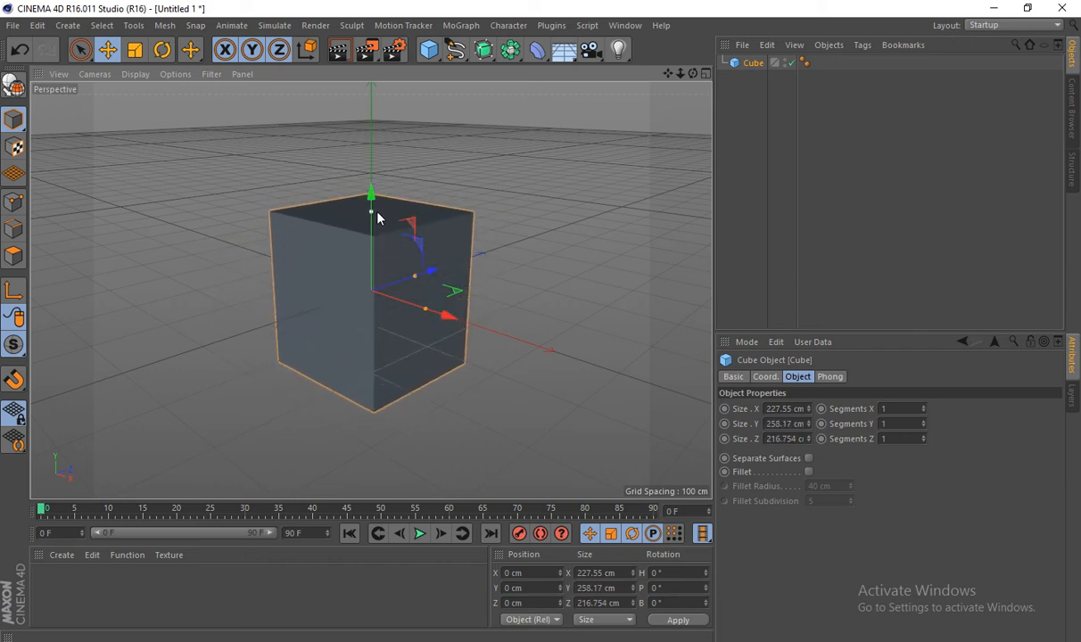
{"action": "left_click", "coordinate": [923, 407]}
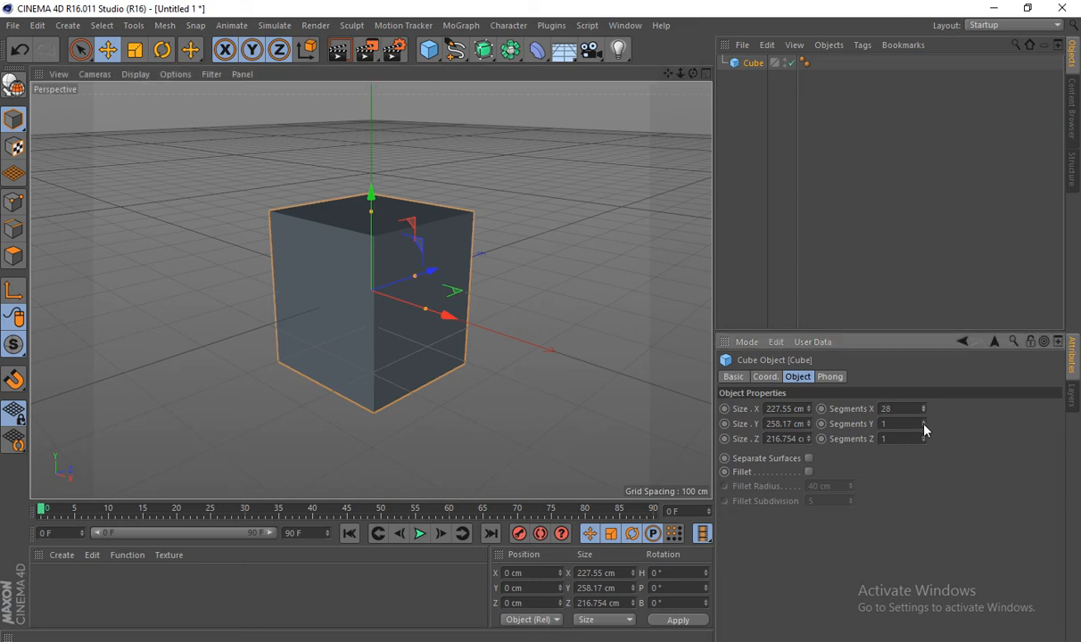
{"action": "key", "text": "ctrl+z"}
Step: Add a second cube and a cone at about X -769 cm with top radius 67, bottom radius 142, height 223 cm and 41 rotation segments
{"action": "left_click", "coordinate": [429, 50]}
{"action": "left_click", "coordinate": [429, 50]}
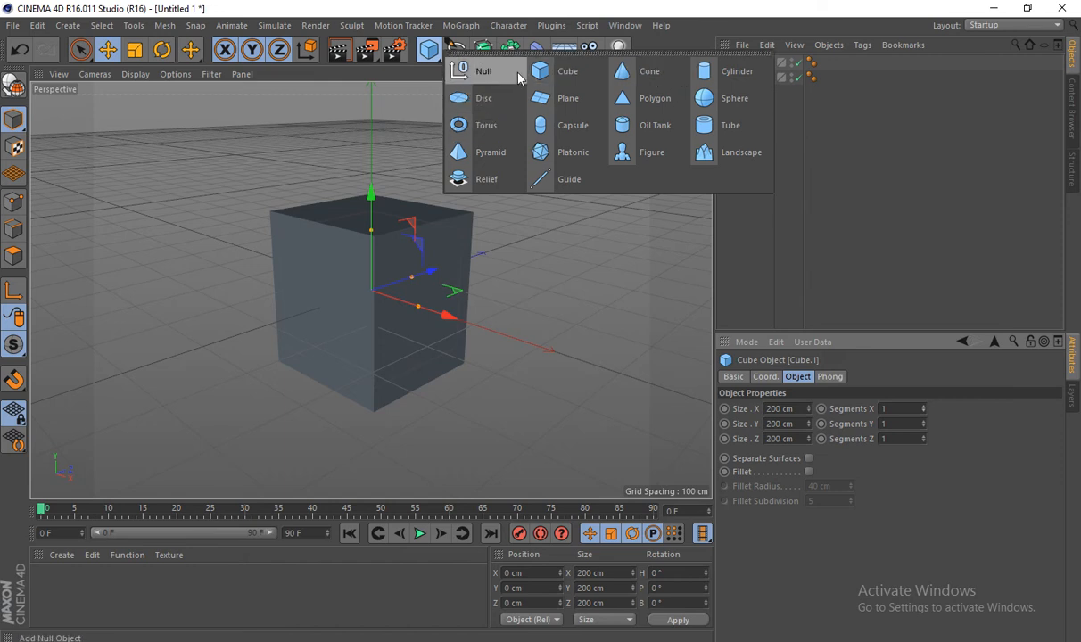
{"action": "left_click", "coordinate": [606, 74]}
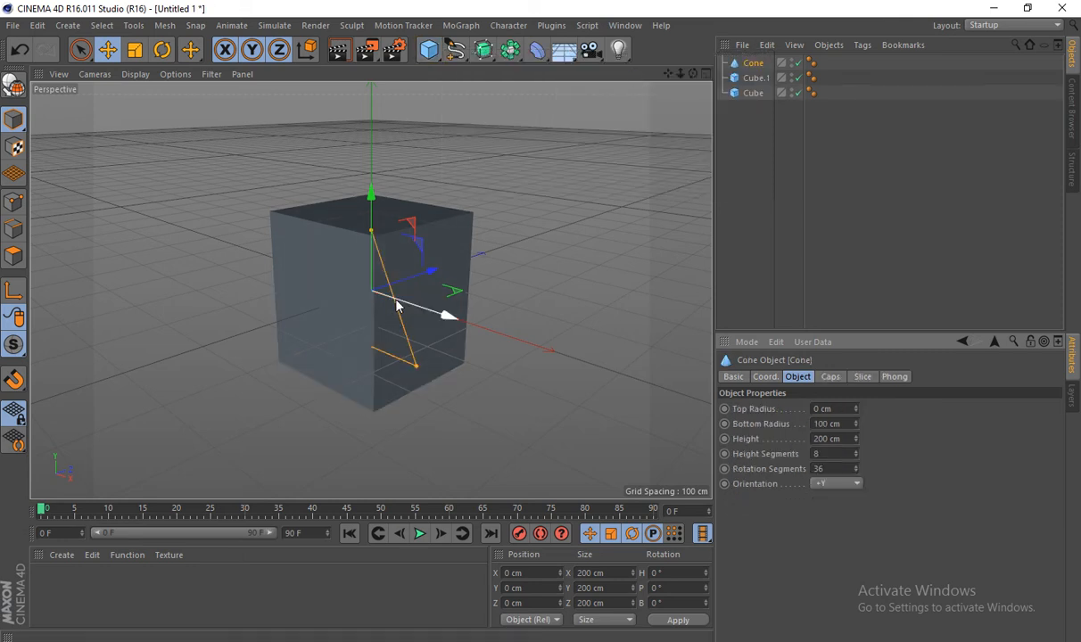
{"action": "left_click_drag", "start_coordinate": [443, 317], "coordinate": [203, 245]}
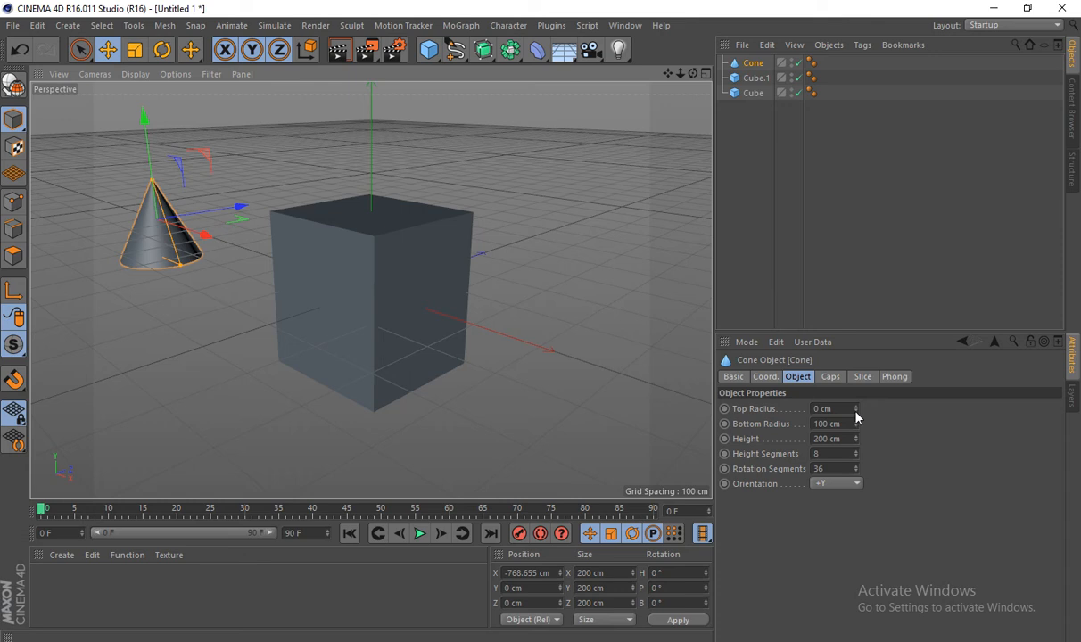
{"action": "left_click_drag", "start_coordinate": [856, 412], "coordinate": [856, 460]}
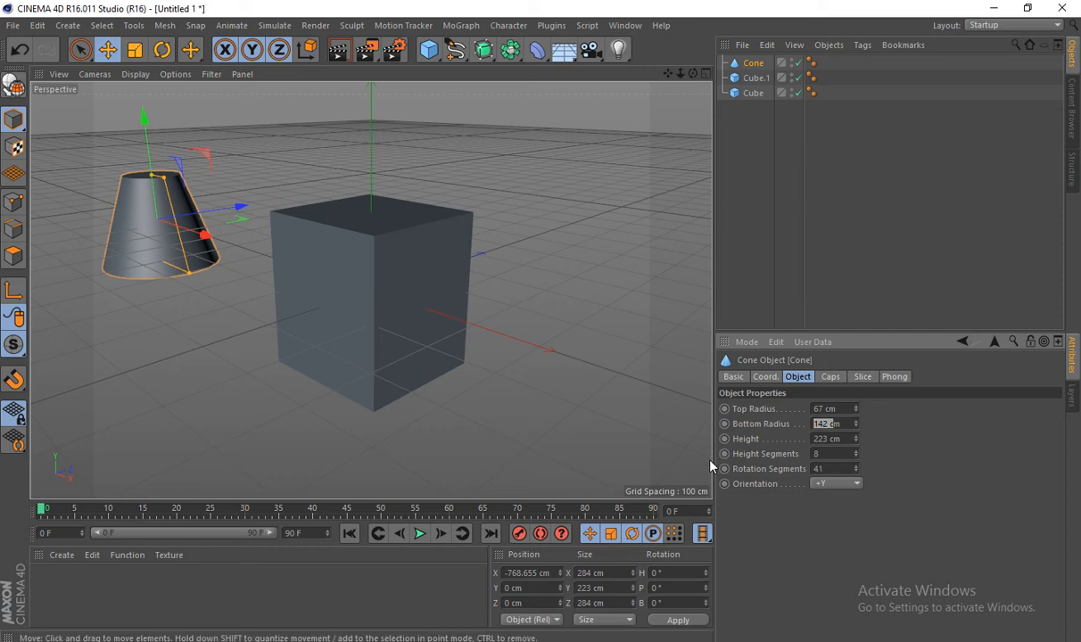
Step: Set the larger cube's X size to 235.55 cm with 12 X segments, and the cone's height segments to 25 and rotation segments to 63
{"action": "left_click", "coordinate": [392, 304]}
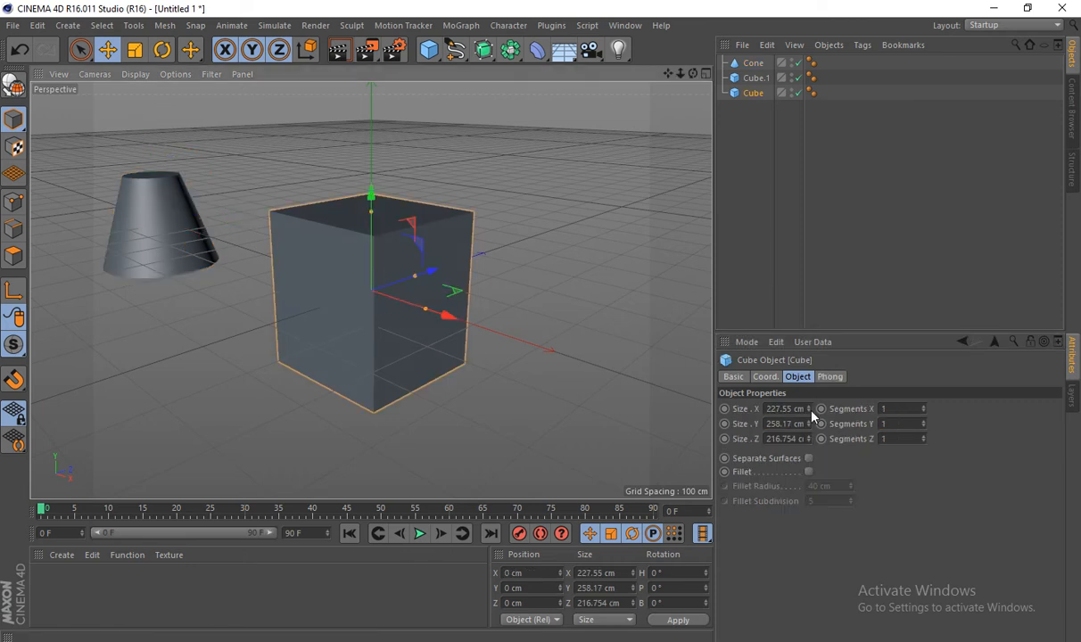
{"action": "left_click_drag", "start_coordinate": [811, 413], "coordinate": [810, 410]}
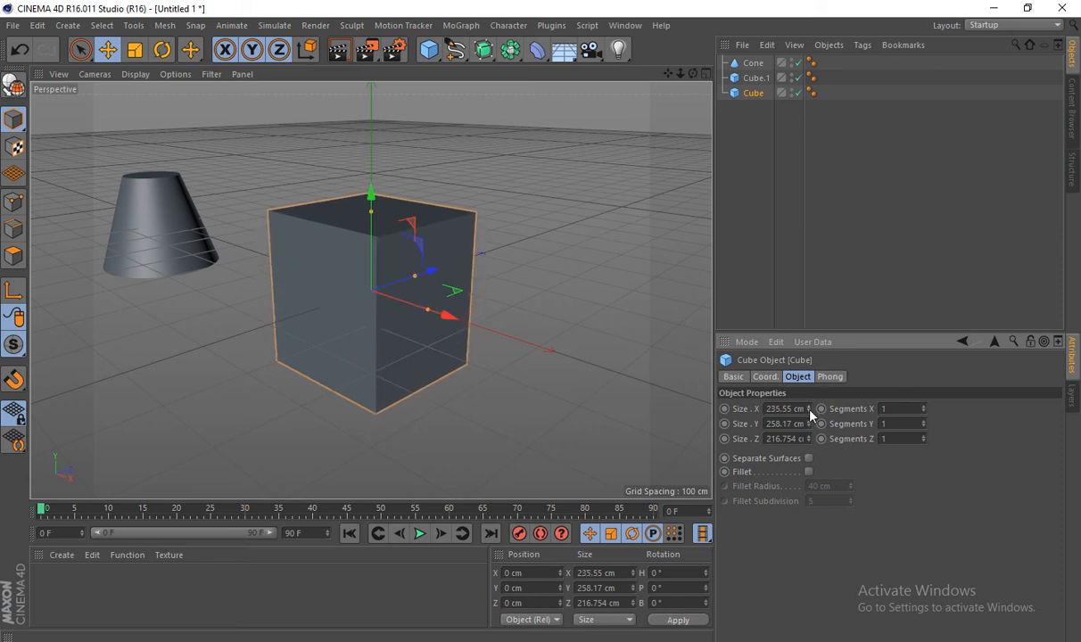
{"action": "left_click_drag", "start_coordinate": [923, 410], "coordinate": [921, 436]}
{"action": "left_click", "coordinate": [920, 426]}
{"action": "left_click", "coordinate": [161, 230]}
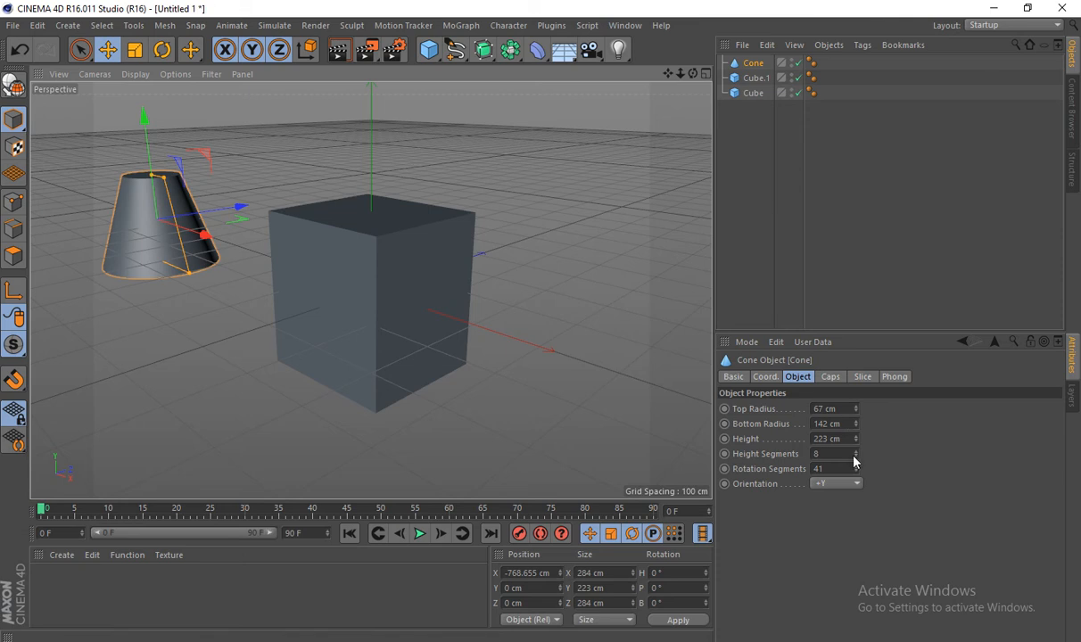
{"action": "left_click_drag", "start_coordinate": [856, 458], "coordinate": [855, 477]}
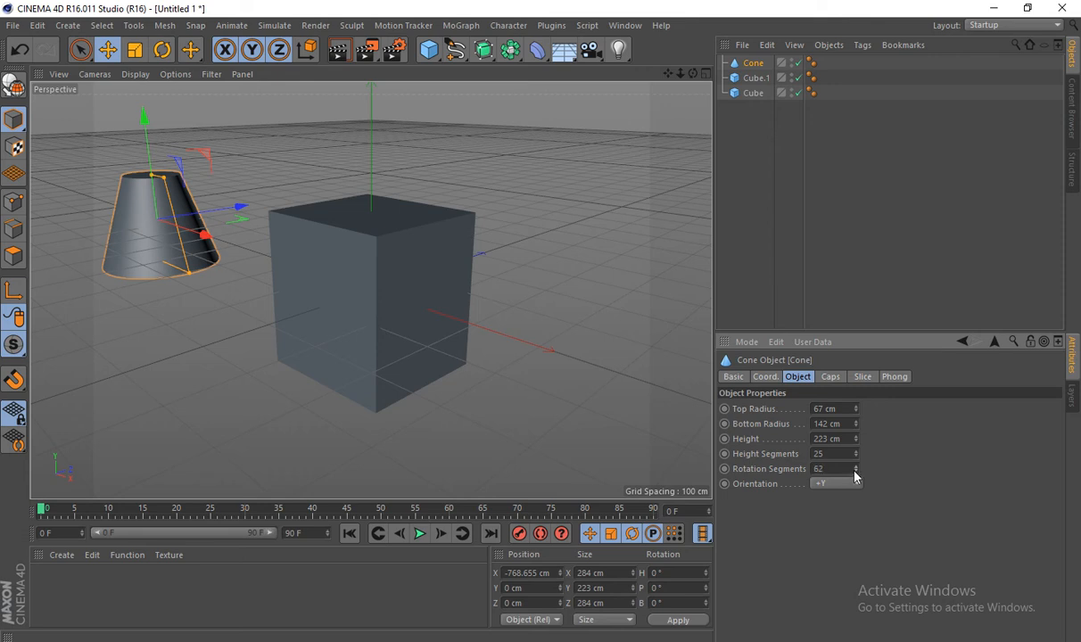
Step: Add a cylinder and move both cubes away from the origin so that they no longer cover it
{"action": "left_click", "coordinate": [431, 52]}
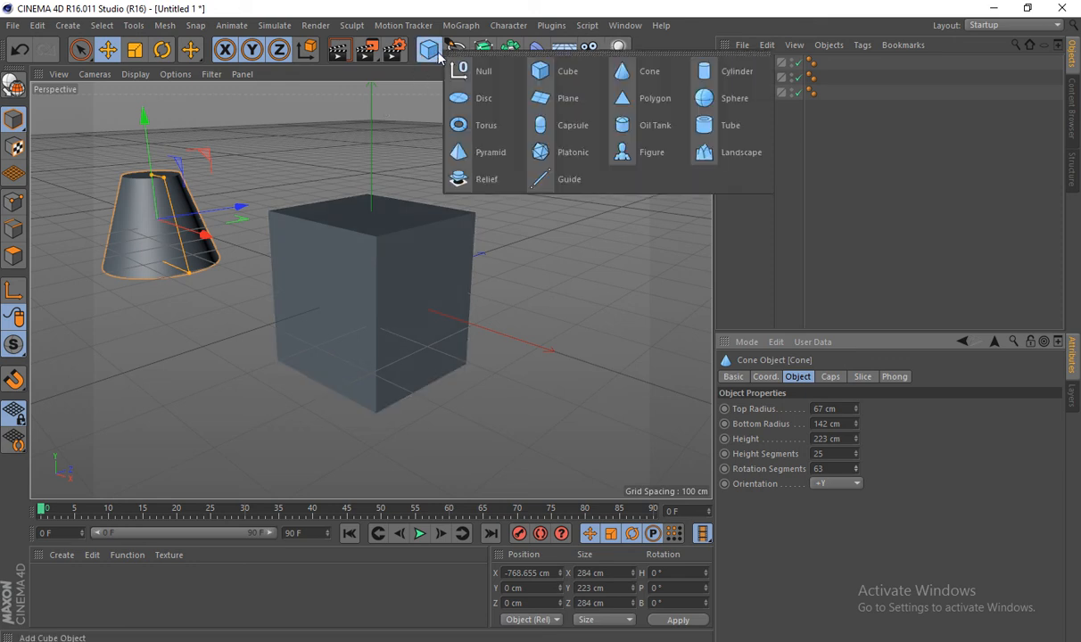
{"action": "left_click", "coordinate": [718, 81]}
{"action": "left_click", "coordinate": [434, 256]}
{"action": "left_click_drag", "start_coordinate": [434, 256], "coordinate": [552, 120]}
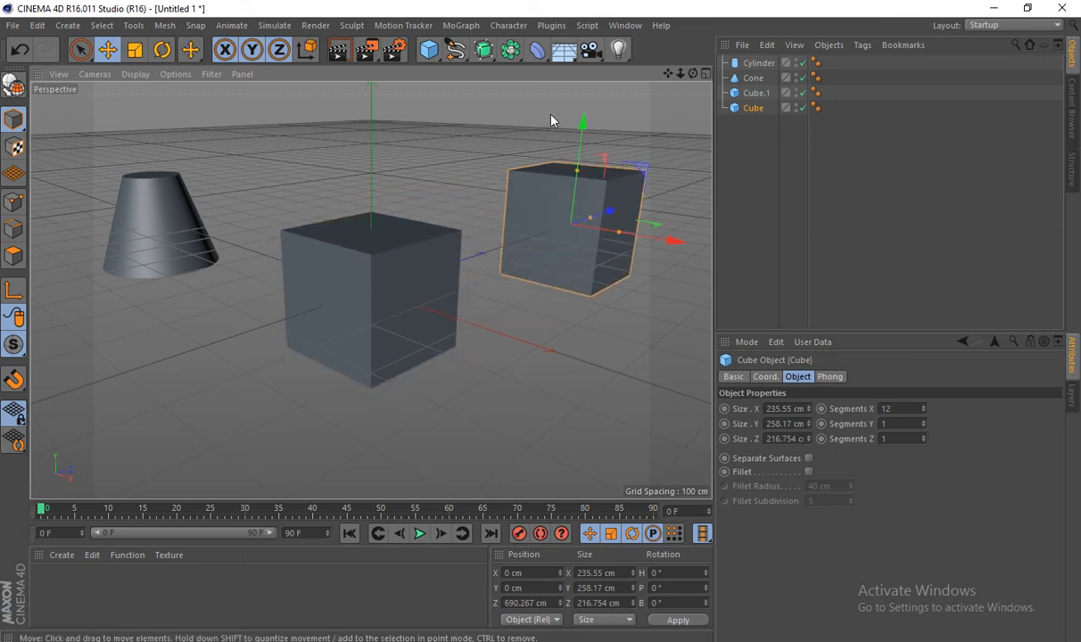
{"action": "left_click_drag", "start_coordinate": [408, 285], "coordinate": [495, 186]}
{"action": "left_click", "coordinate": [355, 293]}
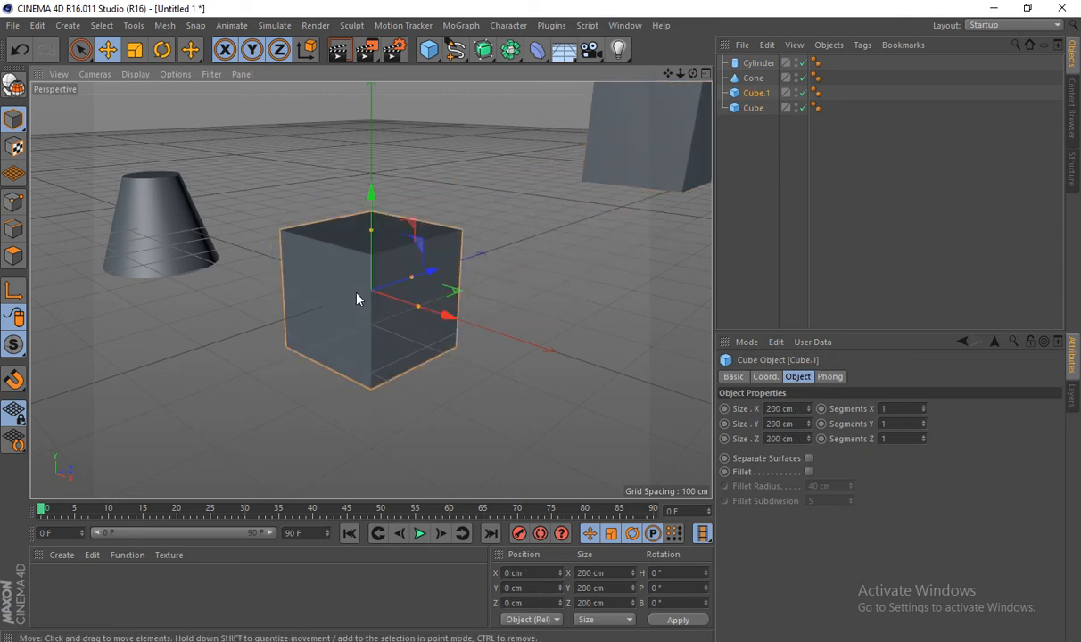
{"action": "left_click_drag", "start_coordinate": [370, 295], "coordinate": [541, 138]}
Step: Set the cylinder's radius to 177 cm; try a 243 cm height with 35 height segments and undo those two changes
{"action": "left_click", "coordinate": [349, 272]}
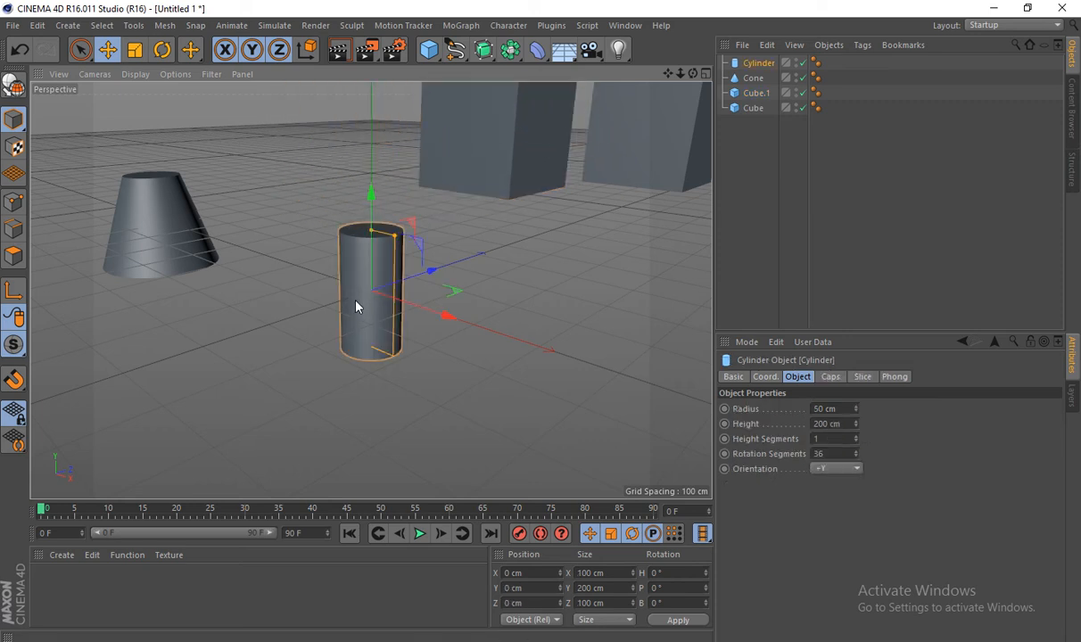
{"action": "left_click_drag", "start_coordinate": [856, 410], "coordinate": [855, 431]}
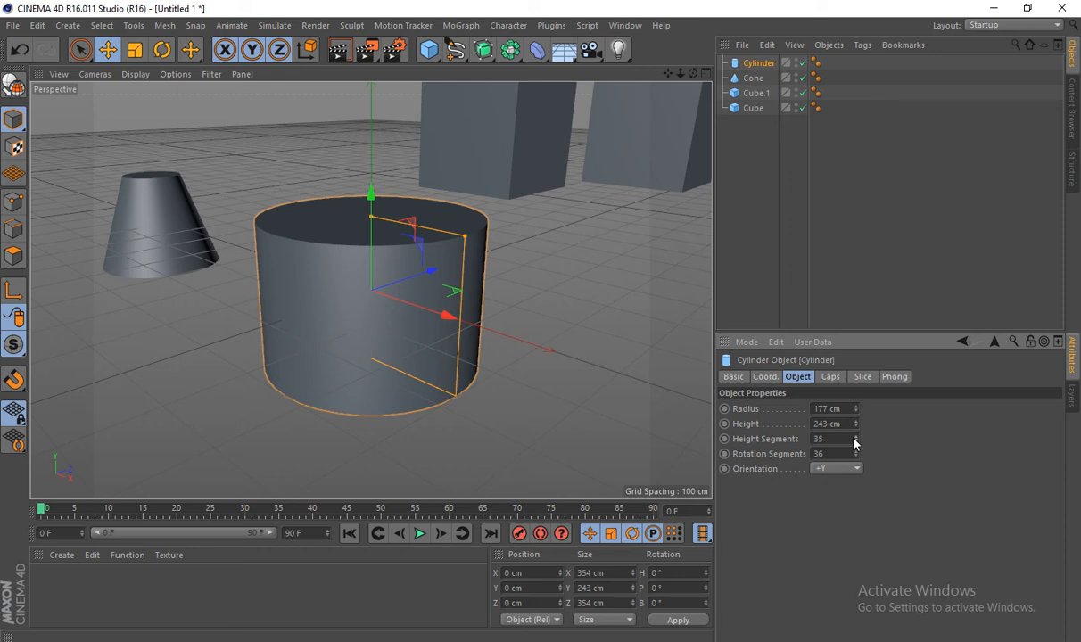
{"action": "left_click_drag", "start_coordinate": [853, 443], "coordinate": [853, 442]}
{"action": "key", "text": "ctrl+z"}
{"action": "key", "text": "ctrl+z"}
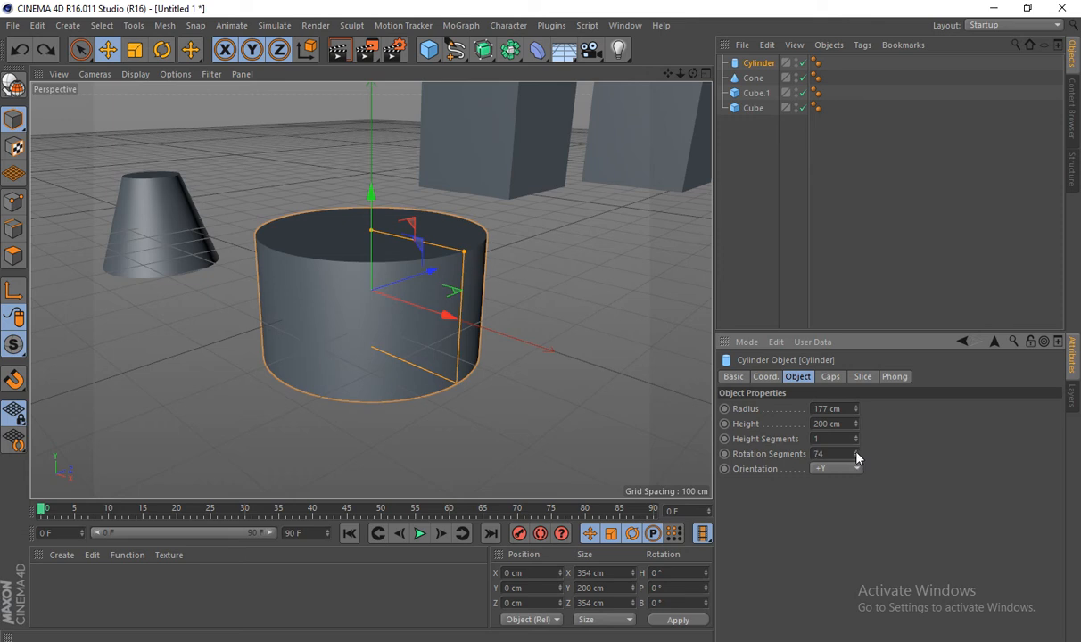
Step: Lower the cylinder's rotation segments to 5 and to 4 to try out prism shapes
{"action": "left_click_drag", "start_coordinate": [857, 459], "coordinate": [858, 458]}
{"action": "left_click", "coordinate": [857, 457]}
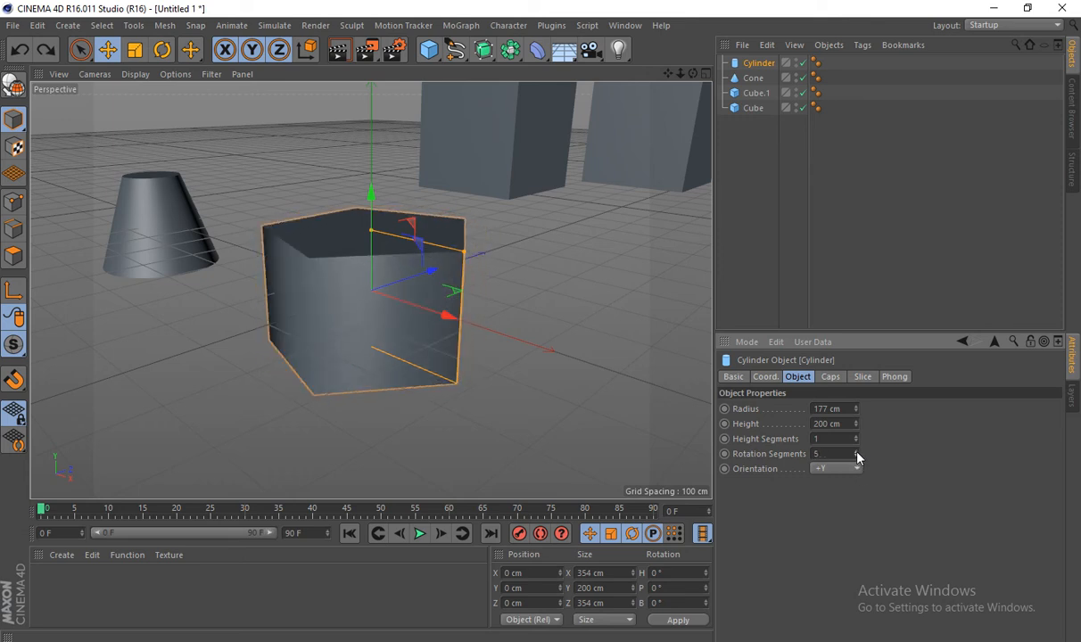
{"action": "left_click", "coordinate": [857, 458]}
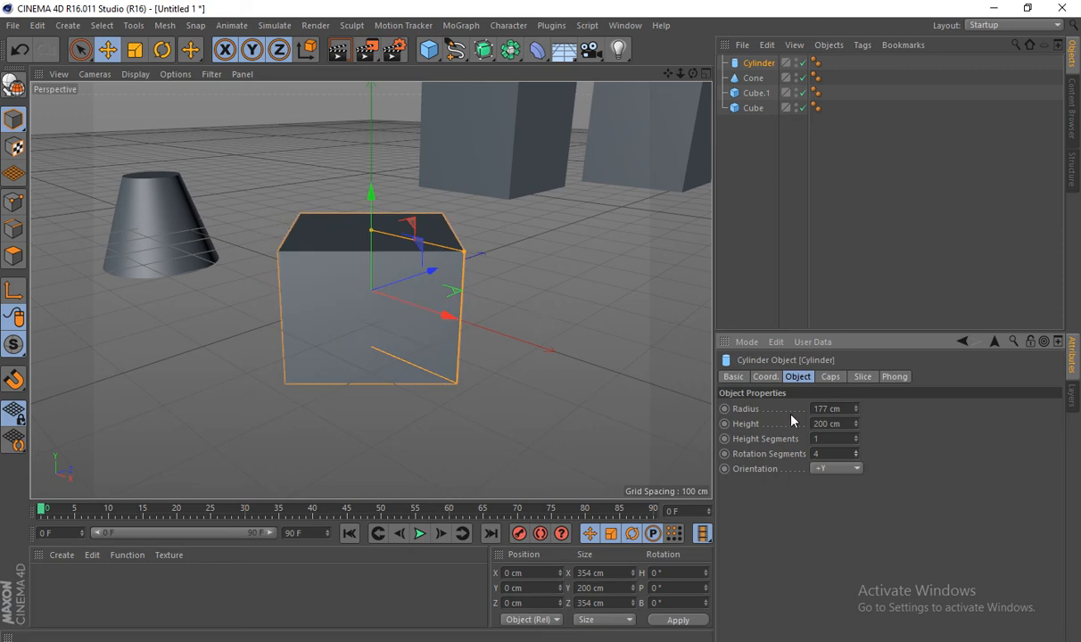
Step: Set the cylinder's height segments to 15 and its rotation segments to 3
{"action": "mouse_move", "coordinate": [856, 454]}
{"action": "left_mouse_down"}
{"action": "mouse_move", "coordinate": [854, 441]}
{"action": "mouse_move", "coordinate": [857, 458]}
{"action": "left_mouse_up"}
{"action": "left_click_drag", "start_coordinate": [857, 453], "coordinate": [857, 453]}
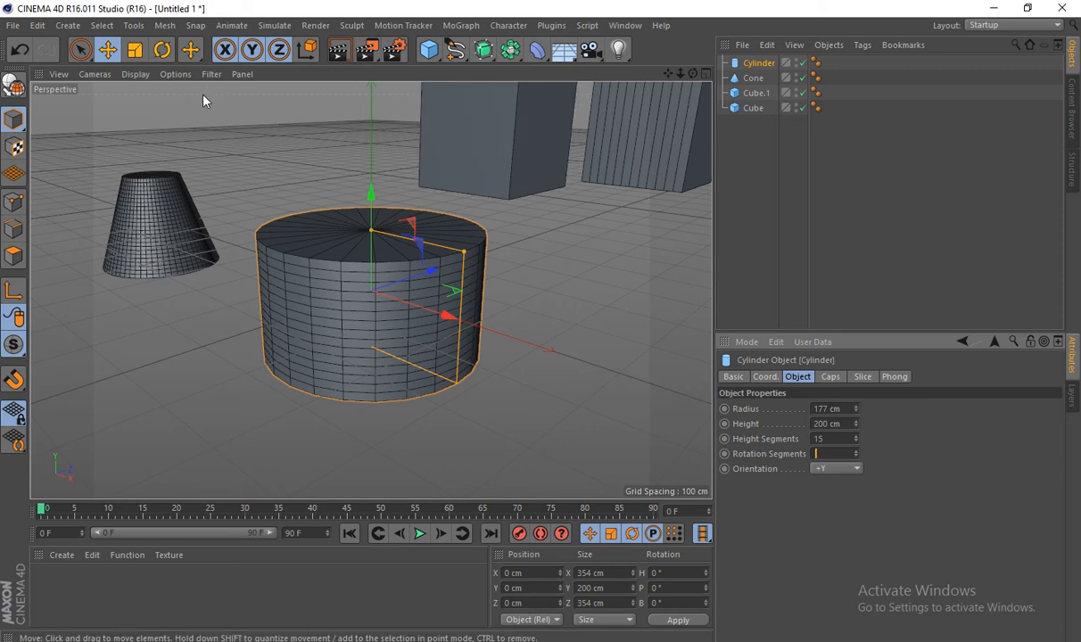
{"action": "type", "text": "3"}
{"action": "key", "text": "Return"}
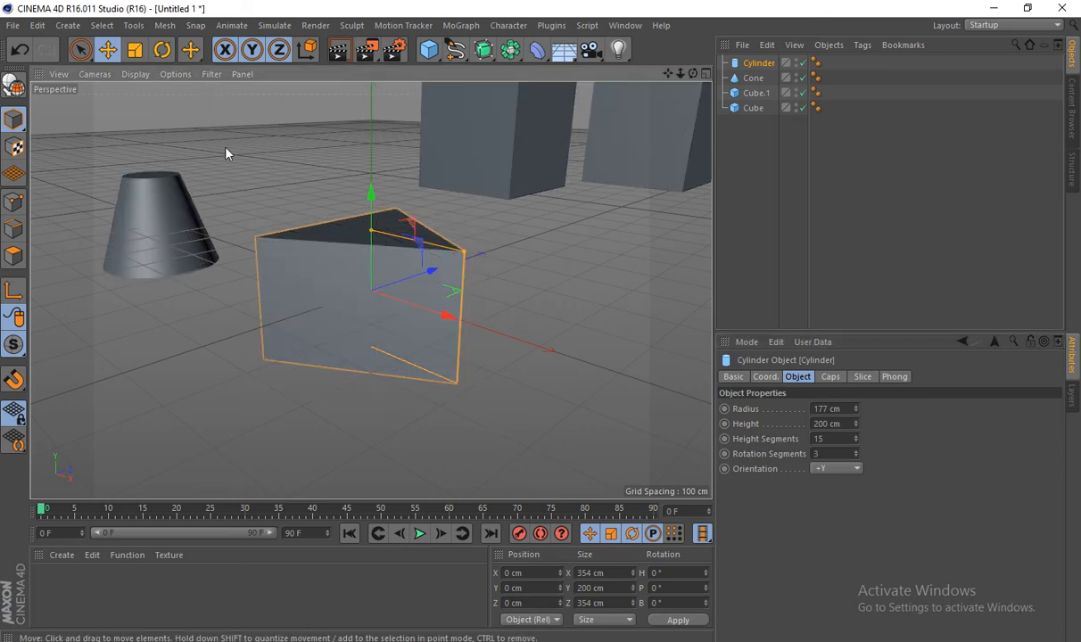
Step: Switch the perspective view's display mode to Gouraud Shading (Lines) to show the segments of the objects
{"action": "left_click", "coordinate": [135, 74]}
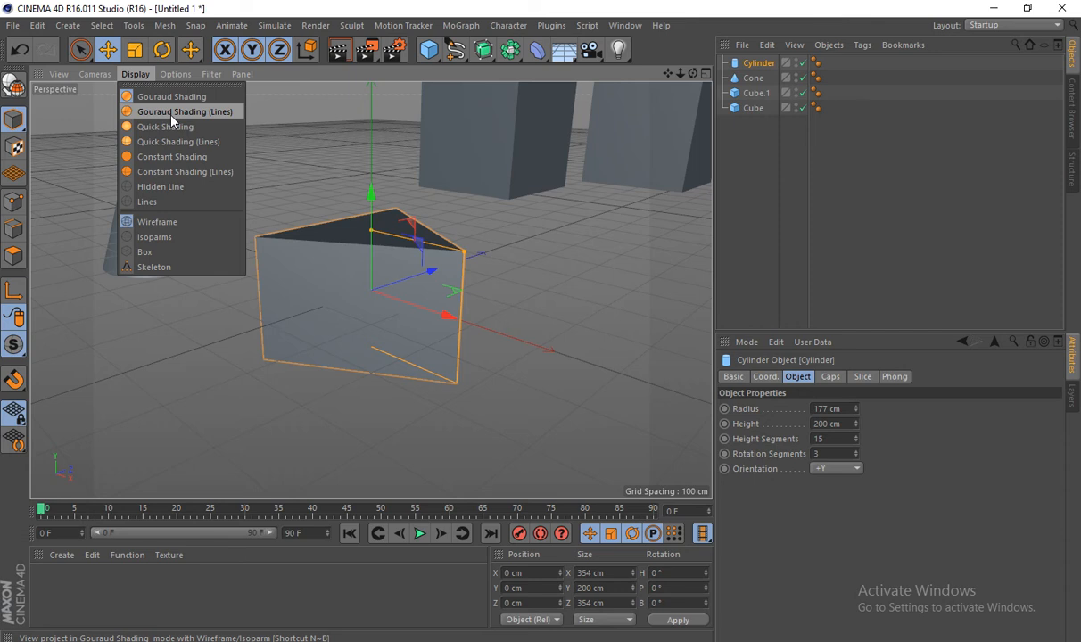
{"action": "left_click", "coordinate": [134, 73]}
{"action": "left_click", "coordinate": [135, 73]}
{"action": "left_click", "coordinate": [153, 114]}
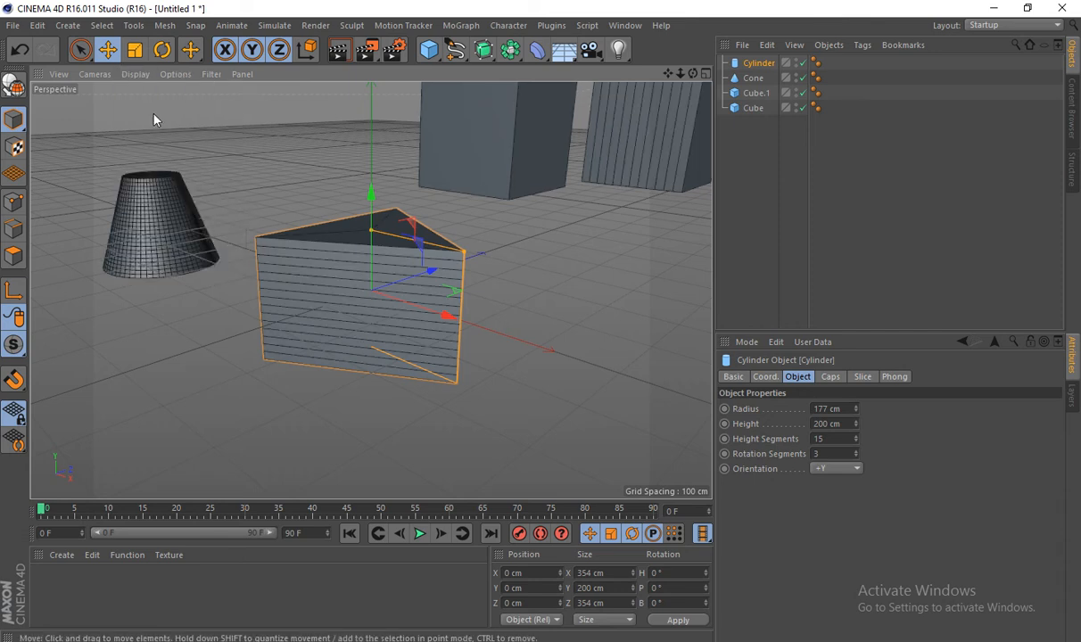
{"action": "left_click_drag", "start_coordinate": [499, 212], "coordinate": [473, 225], "text": "alt"}
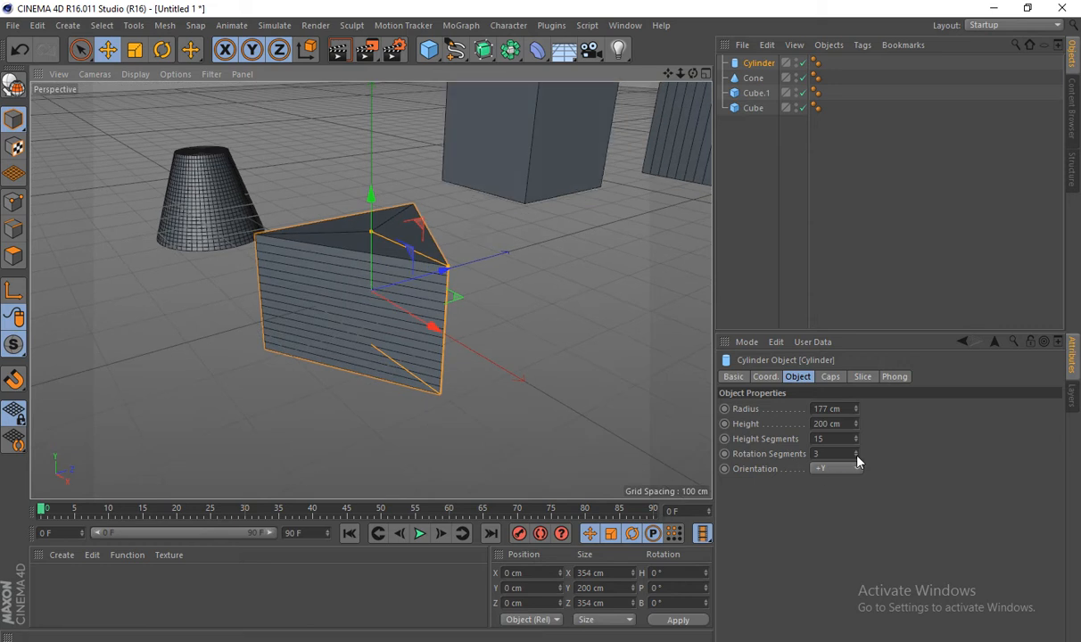
Step: Set the cylinder's height segments to 12 and its rotation segments to 30
{"action": "left_click_drag", "start_coordinate": [856, 453], "coordinate": [856, 453]}
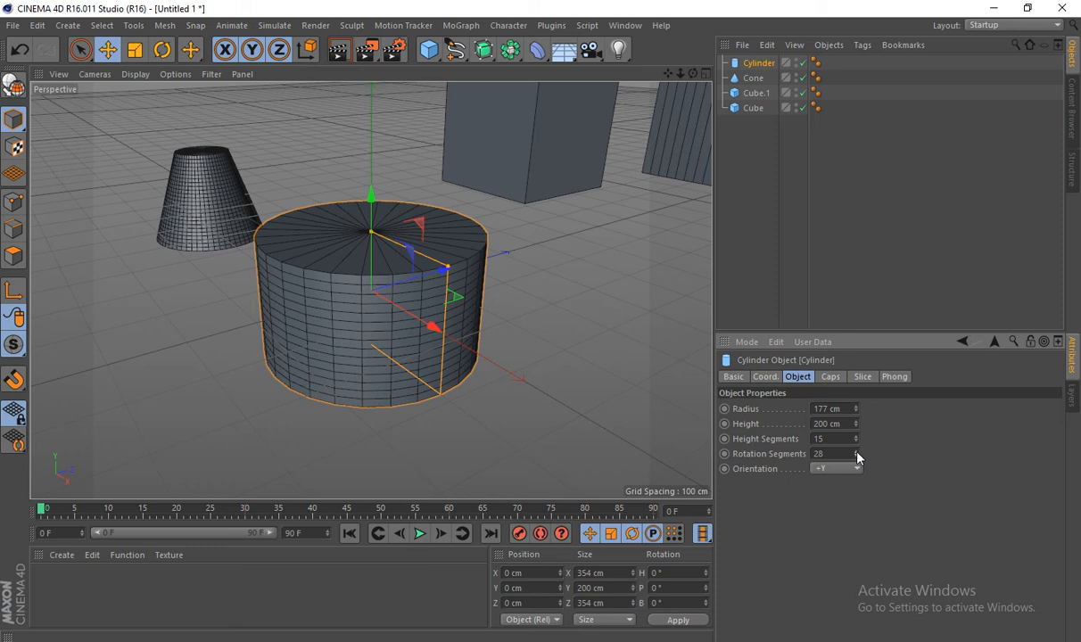
{"action": "left_click_drag", "start_coordinate": [858, 444], "coordinate": [858, 444]}
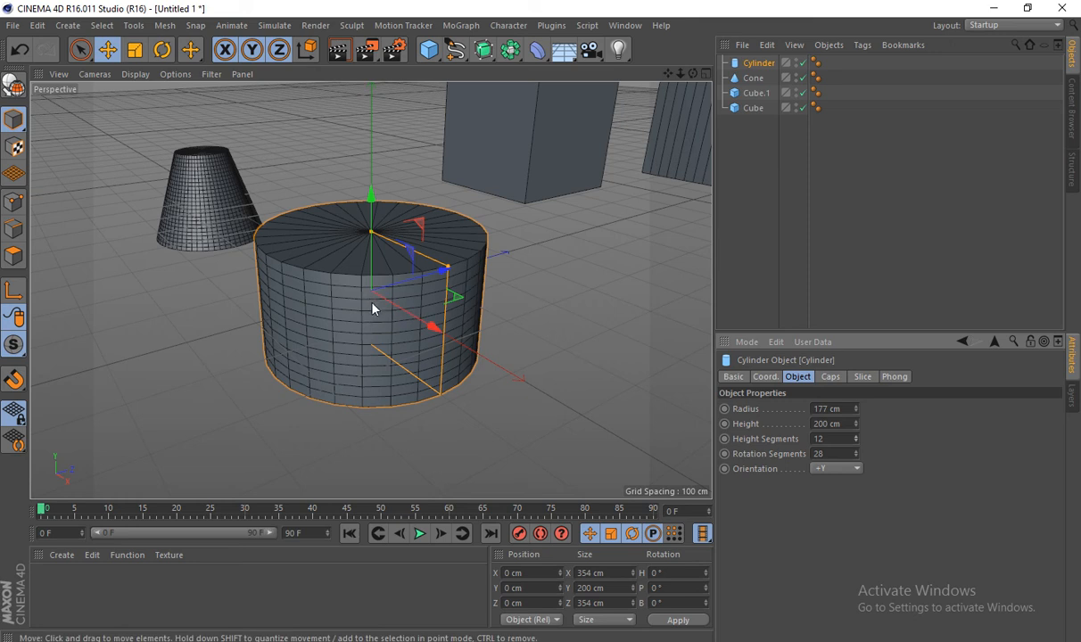
{"action": "left_click_drag", "start_coordinate": [857, 447], "coordinate": [856, 444]}
{"action": "left_click_drag", "start_coordinate": [421, 349], "coordinate": [434, 394], "text": "alt"}
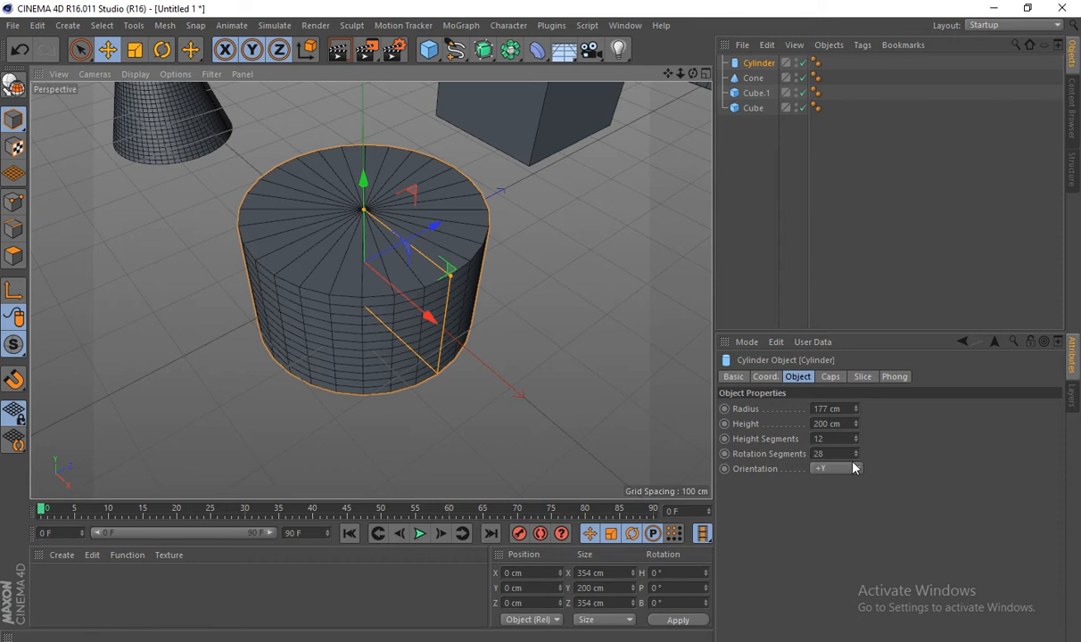
{"action": "left_click_drag", "start_coordinate": [856, 455], "coordinate": [858, 459]}
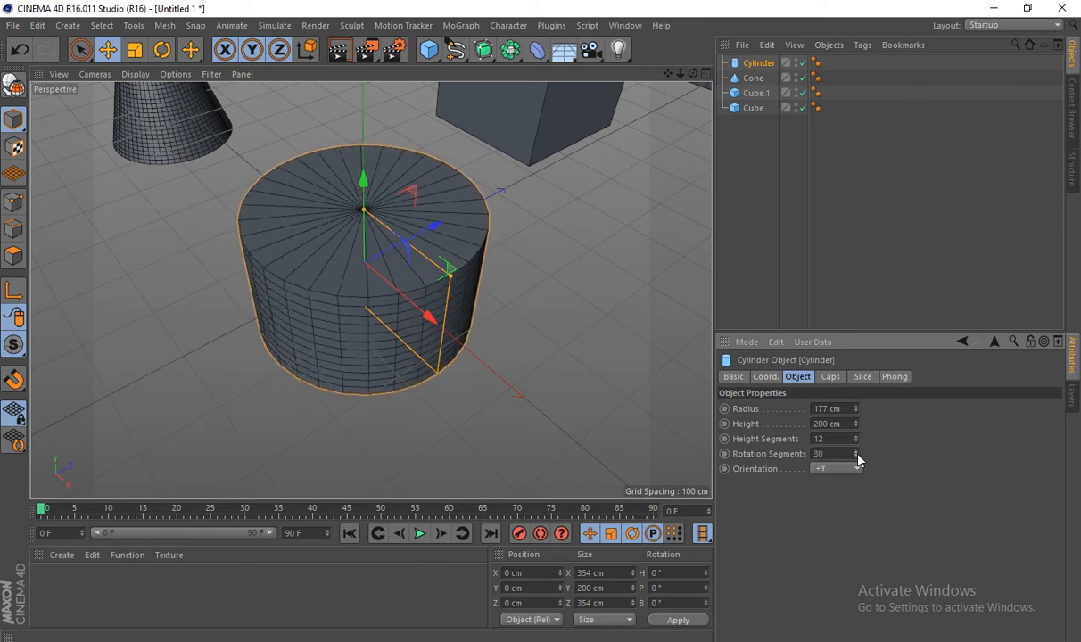
Step: Switch the viewport display to plain Gouraud Shading and back to Gouraud Shading (Lines)
{"action": "left_click", "coordinate": [136, 74]}
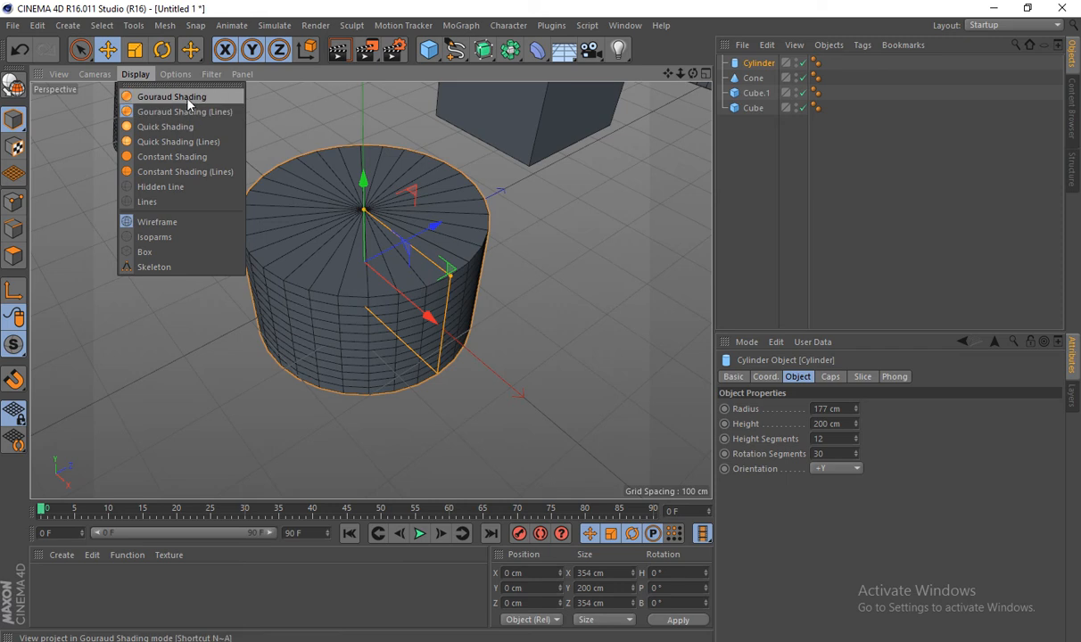
{"action": "left_click", "coordinate": [177, 95]}
{"action": "left_click", "coordinate": [136, 74]}
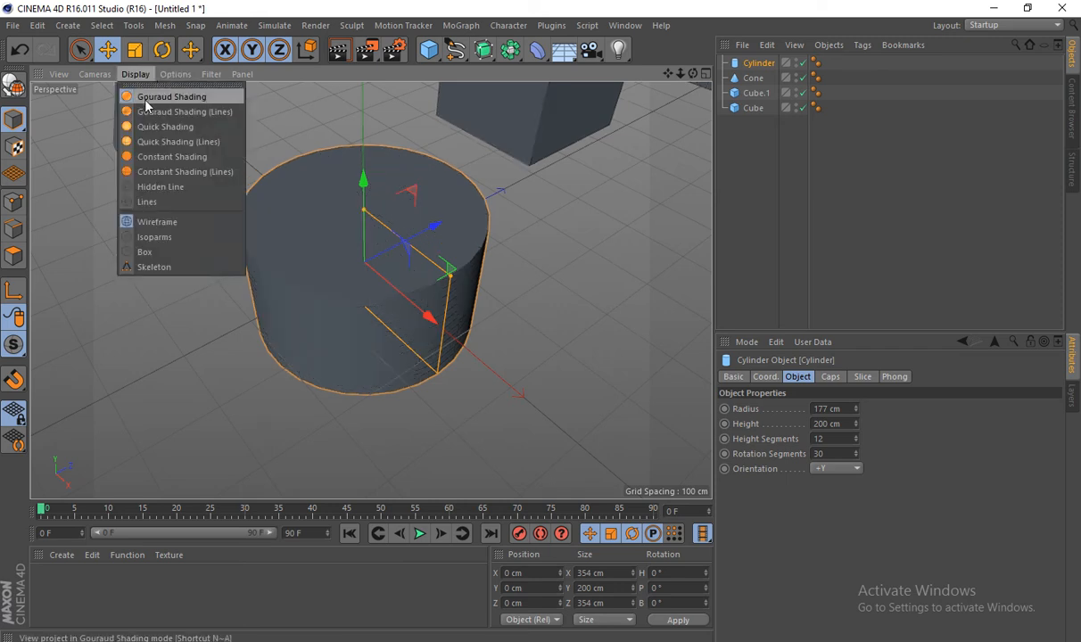
{"action": "left_click", "coordinate": [150, 109]}
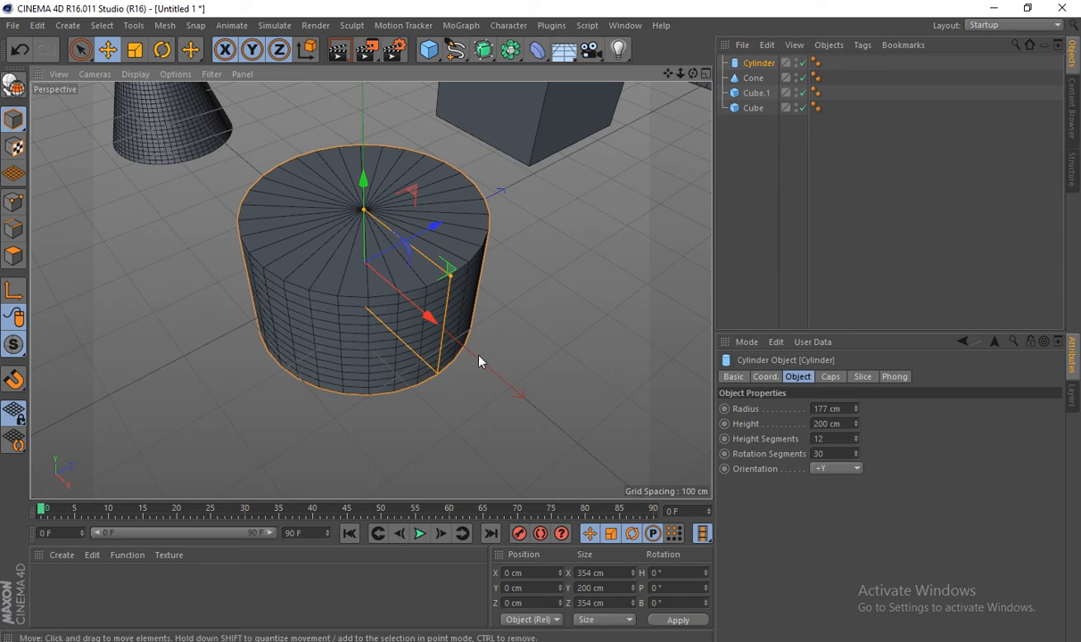
Step: Delete the cylinder, the cone and both cubes to empty the scene
{"action": "left_click_drag", "start_coordinate": [405, 319], "coordinate": [422, 261], "text": "alt"}
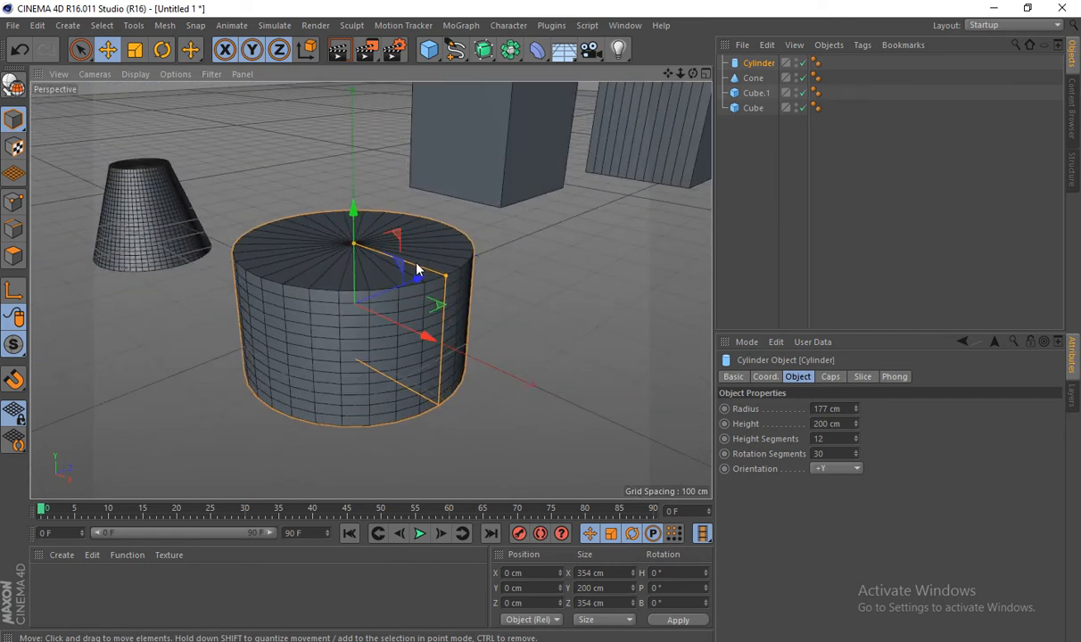
{"action": "key", "text": "Delete"}
{"action": "left_click", "coordinate": [123, 199]}
{"action": "key", "text": "Delete"}
{"action": "left_click", "coordinate": [439, 157]}
{"action": "key", "text": "Delete"}
{"action": "left_click", "coordinate": [633, 131]}
{"action": "key", "text": "Delete"}
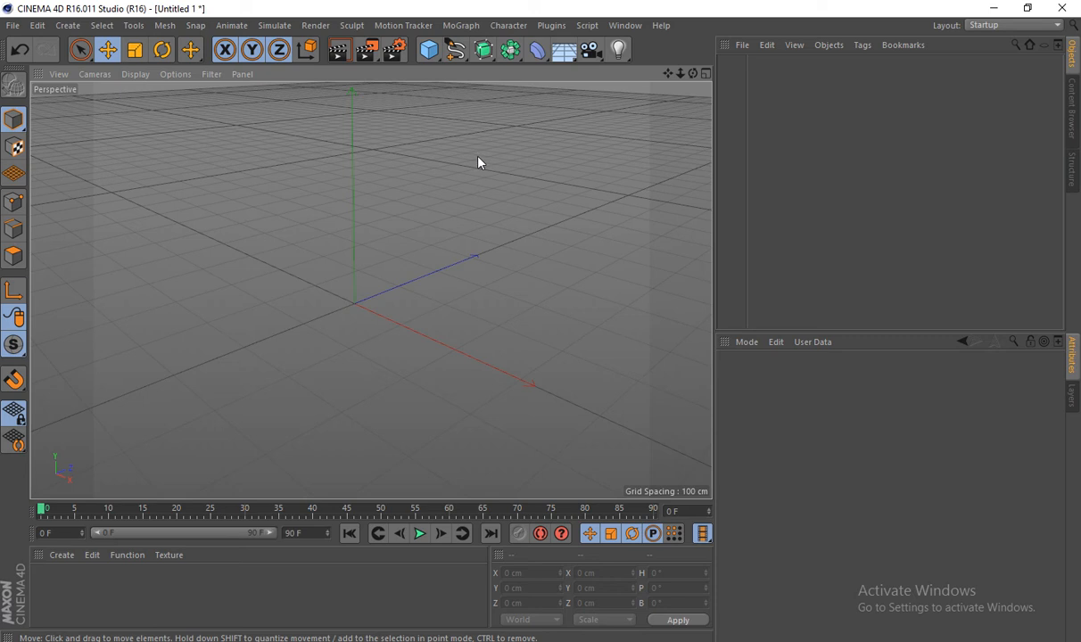
Step: Add a cube and resize it with its handles to about 184 × 191 × 213 cm
{"action": "left_click", "coordinate": [429, 51]}
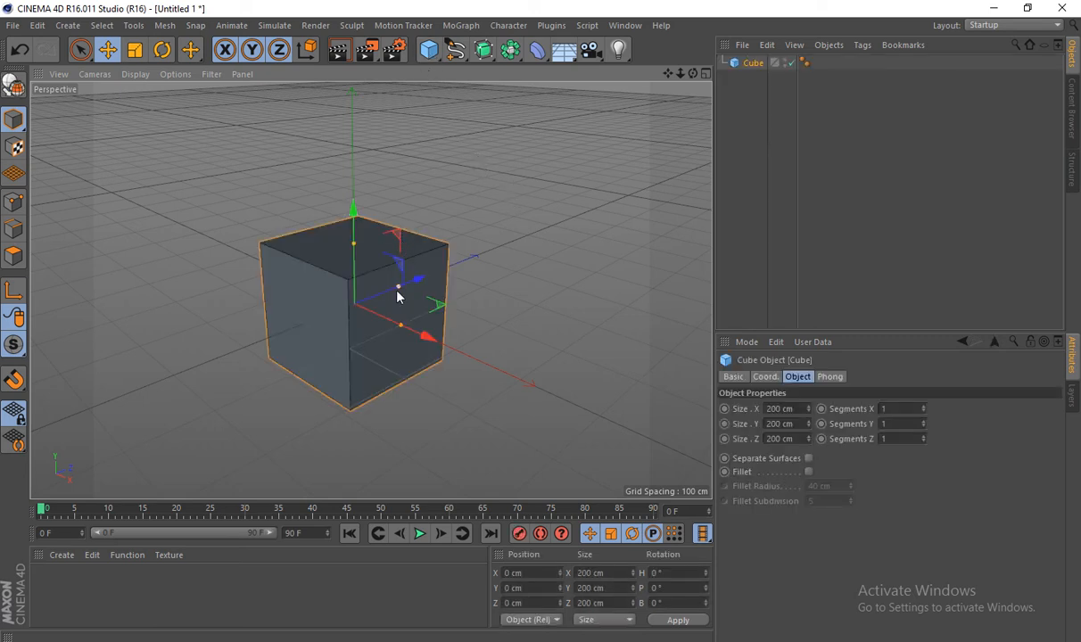
{"action": "mouse_move", "coordinate": [399, 287]}
{"action": "left_mouse_down"}
{"action": "mouse_move", "coordinate": [409, 284]}
{"action": "mouse_move", "coordinate": [400, 284]}
{"action": "left_mouse_up"}
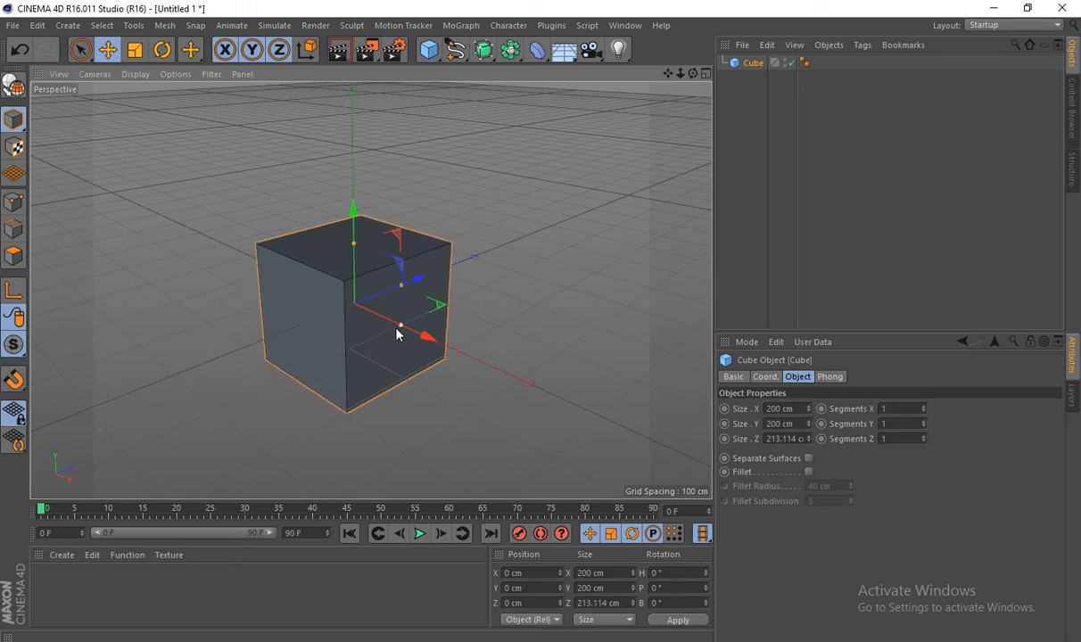
{"action": "left_click_drag", "start_coordinate": [401, 328], "coordinate": [397, 323]}
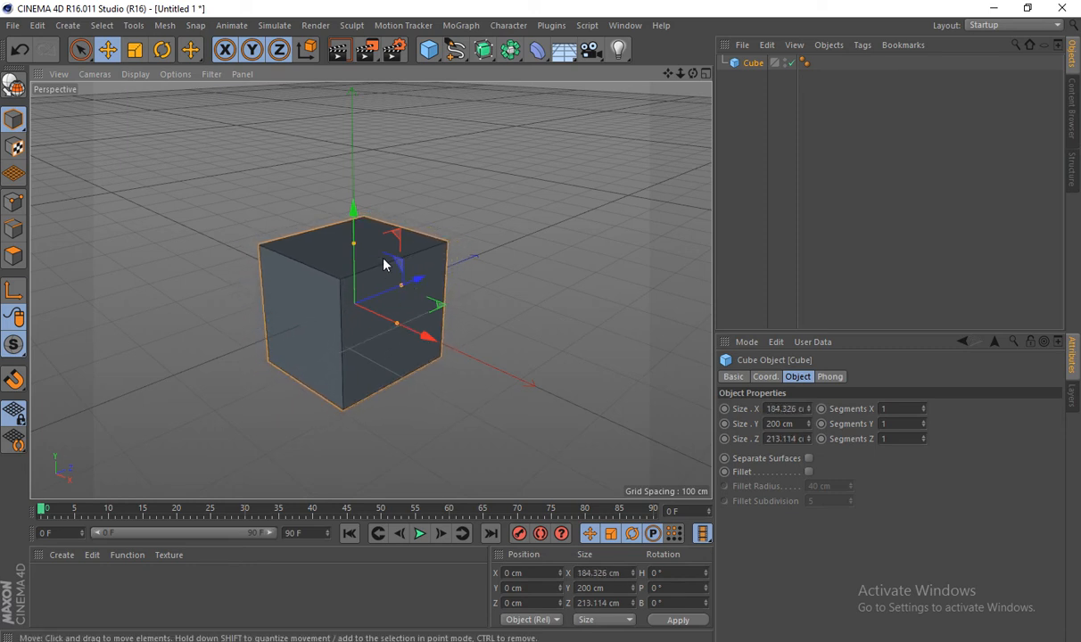
{"action": "left_click_drag", "start_coordinate": [357, 242], "coordinate": [357, 248]}
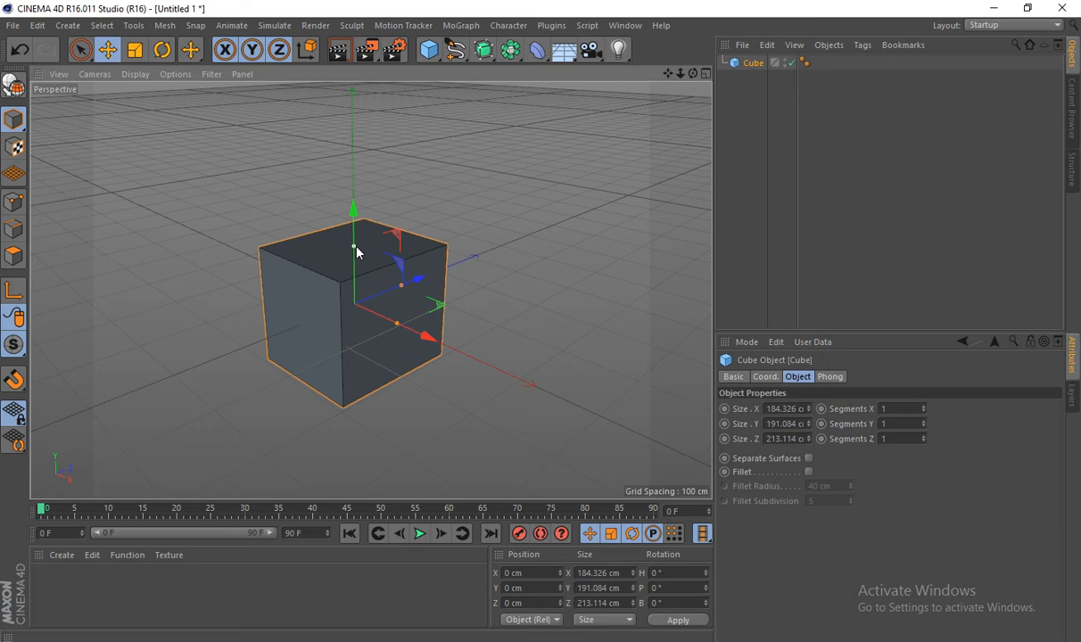
Step: Activate the Scale tool and look through its Modeling Axis, Object Axis and Soft Selection settings
{"action": "left_click_drag", "start_coordinate": [410, 303], "coordinate": [369, 305], "text": "alt"}
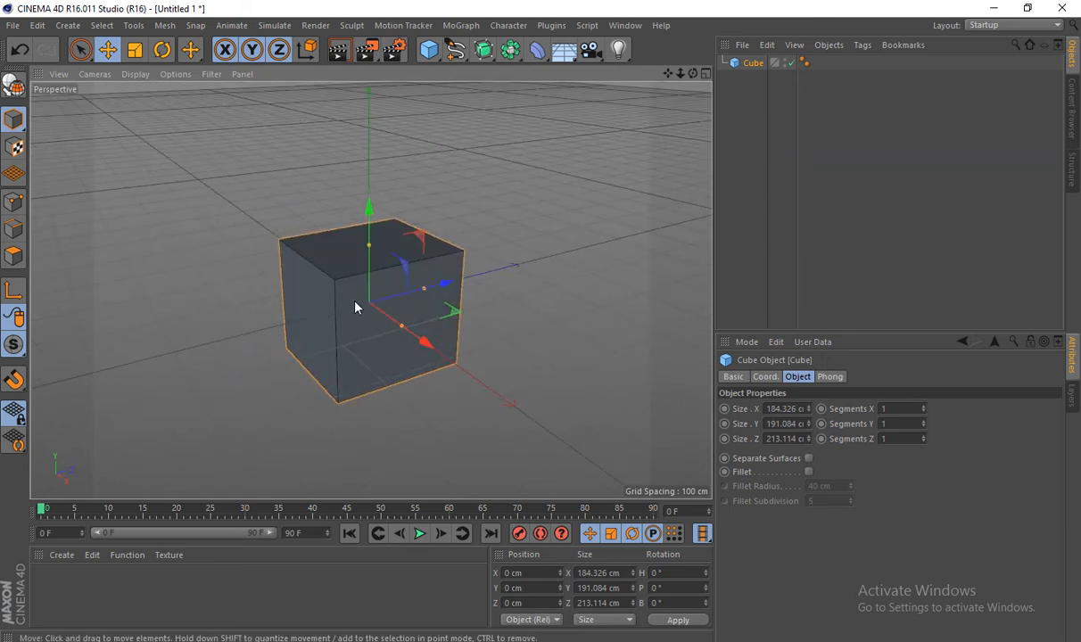
{"action": "middle_click_drag", "start_coordinate": [348, 302], "coordinate": [369, 280], "text": "alt"}
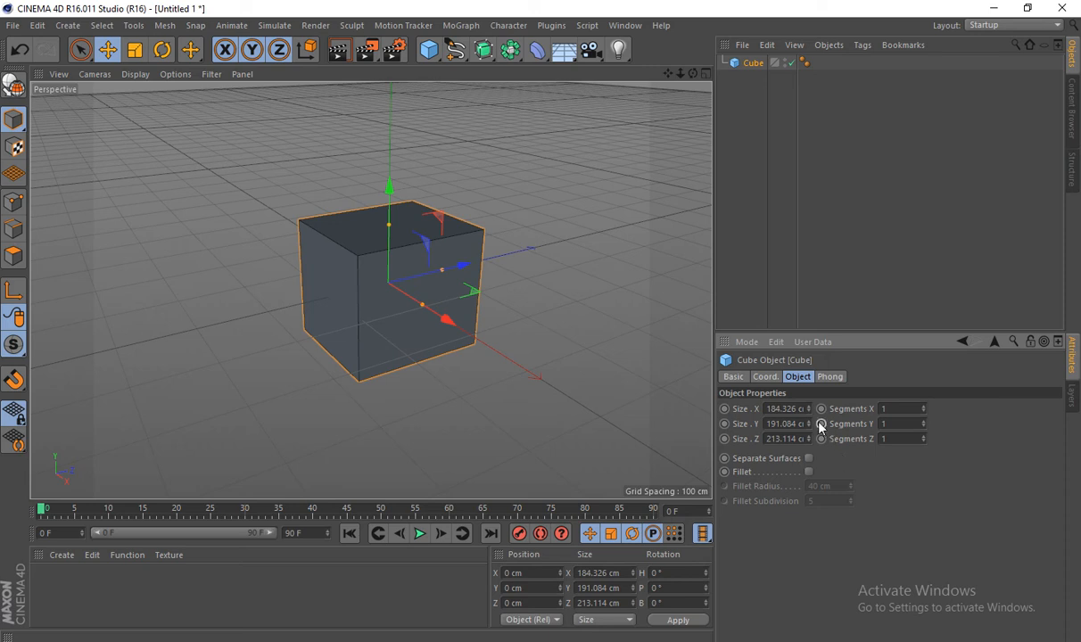
{"action": "left_click", "coordinate": [136, 52]}
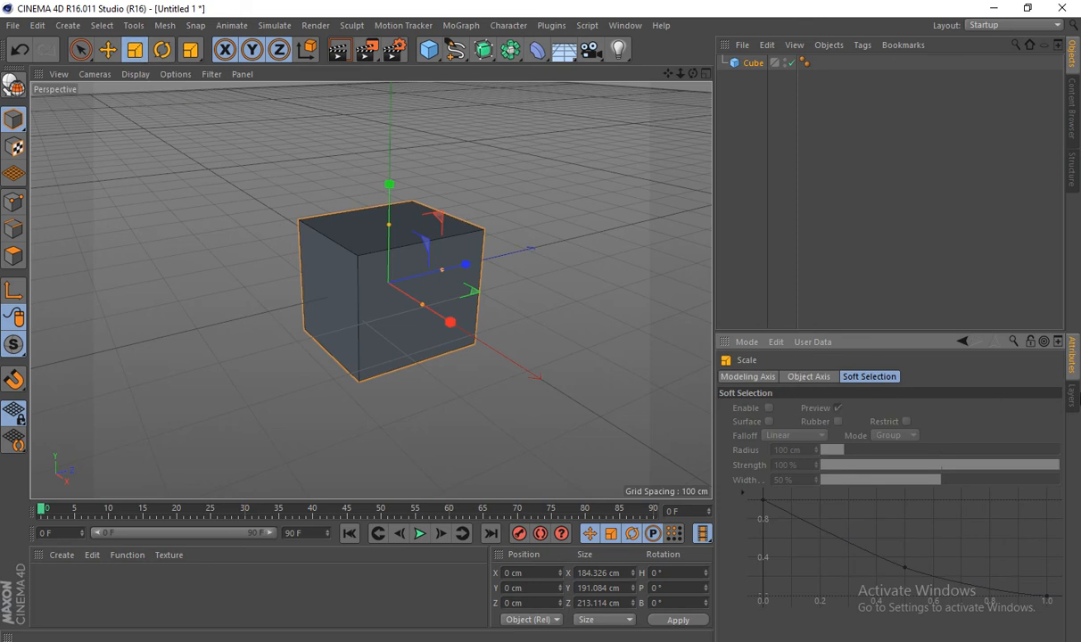
{"action": "left_click", "coordinate": [751, 378]}
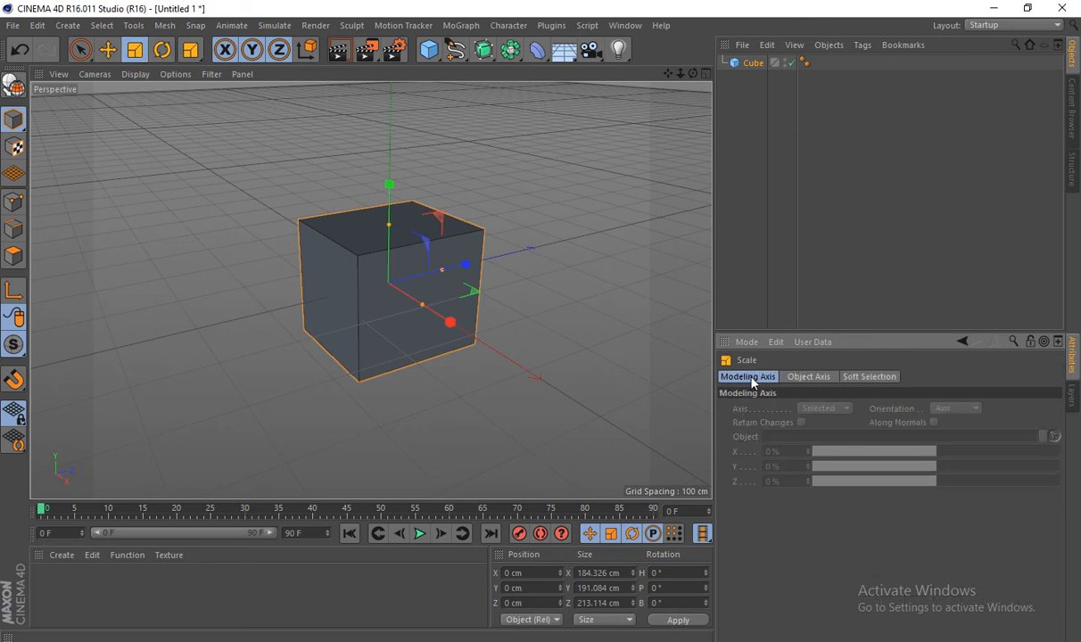
{"action": "left_click", "coordinate": [806, 382]}
{"action": "left_click", "coordinate": [870, 377]}
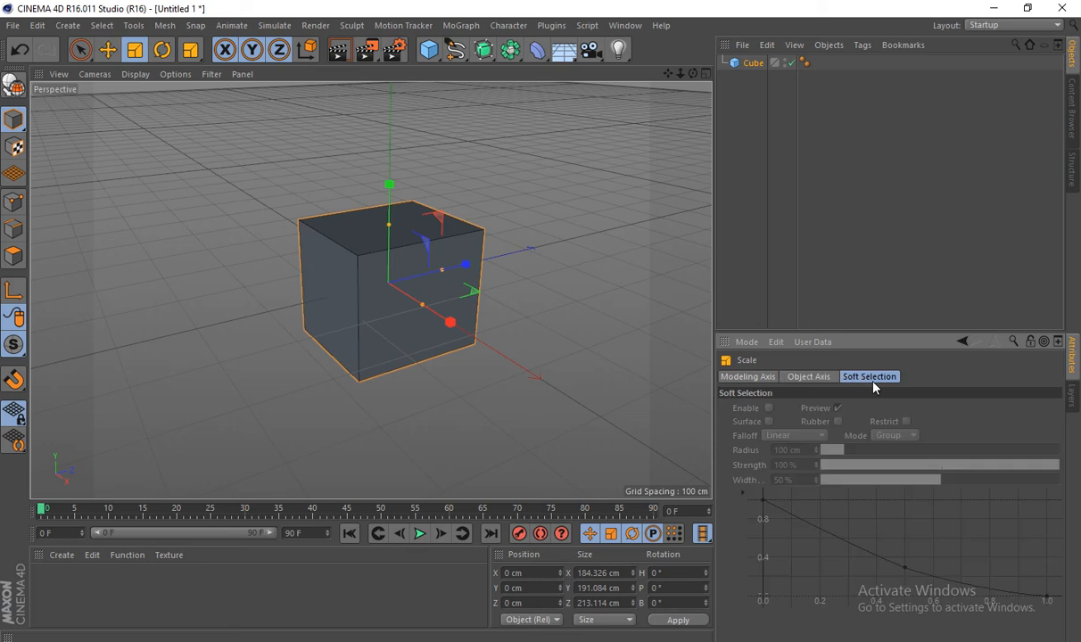
{"action": "left_click", "coordinate": [762, 378]}
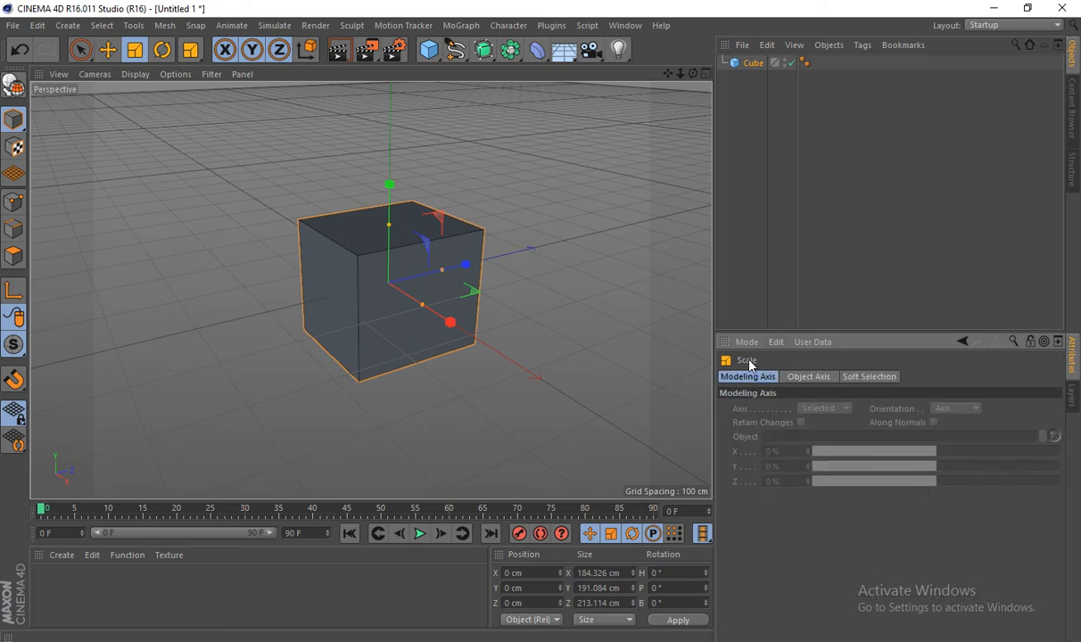
Step: Scale the cube overall and adjust its axis handles to a size of about 195 × 220 × 173 cm
{"action": "left_click_drag", "start_coordinate": [489, 318], "coordinate": [424, 324], "text": "alt"}
{"action": "left_click_drag", "start_coordinate": [415, 259], "coordinate": [371, 207]}
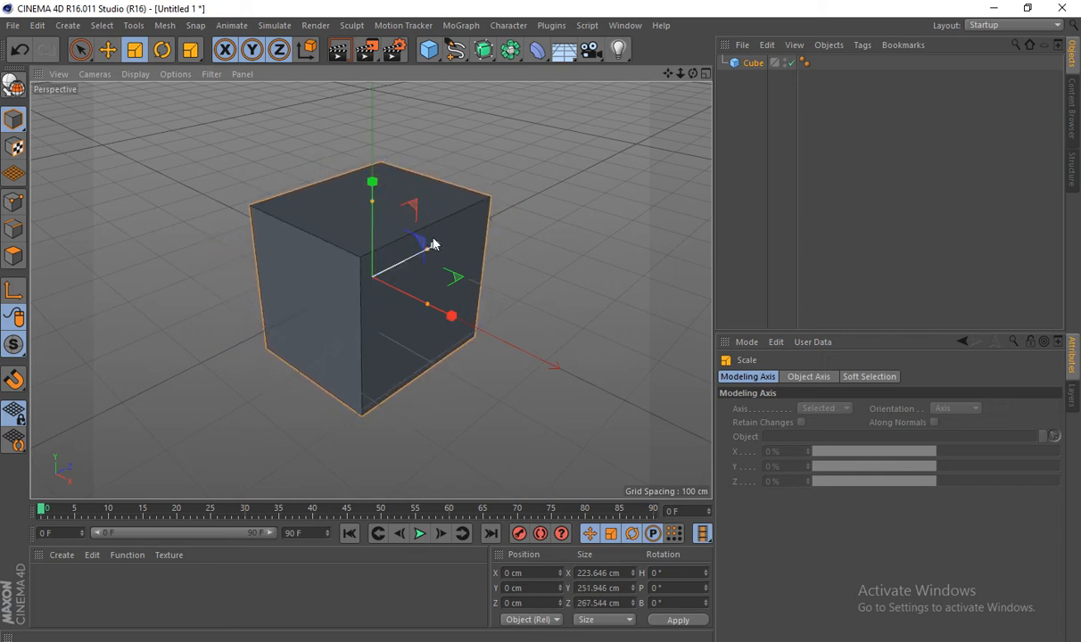
{"action": "left_click_drag", "start_coordinate": [429, 250], "coordinate": [414, 260]}
{"action": "mouse_move", "coordinate": [453, 322]}
{"action": "left_mouse_down"}
{"action": "mouse_move", "coordinate": [490, 342]}
{"action": "mouse_move", "coordinate": [450, 316]}
{"action": "left_mouse_up"}
{"action": "mouse_move", "coordinate": [432, 251]}
{"action": "left_mouse_down"}
{"action": "mouse_move", "coordinate": [473, 222]}
{"action": "mouse_move", "coordinate": [443, 242]}
{"action": "left_mouse_up"}
{"action": "mouse_move", "coordinate": [371, 183]}
{"action": "left_mouse_down"}
{"action": "mouse_move", "coordinate": [366, 136]}
{"action": "mouse_move", "coordinate": [365, 212]}
{"action": "mouse_move", "coordinate": [366, 198]}
{"action": "left_mouse_up"}
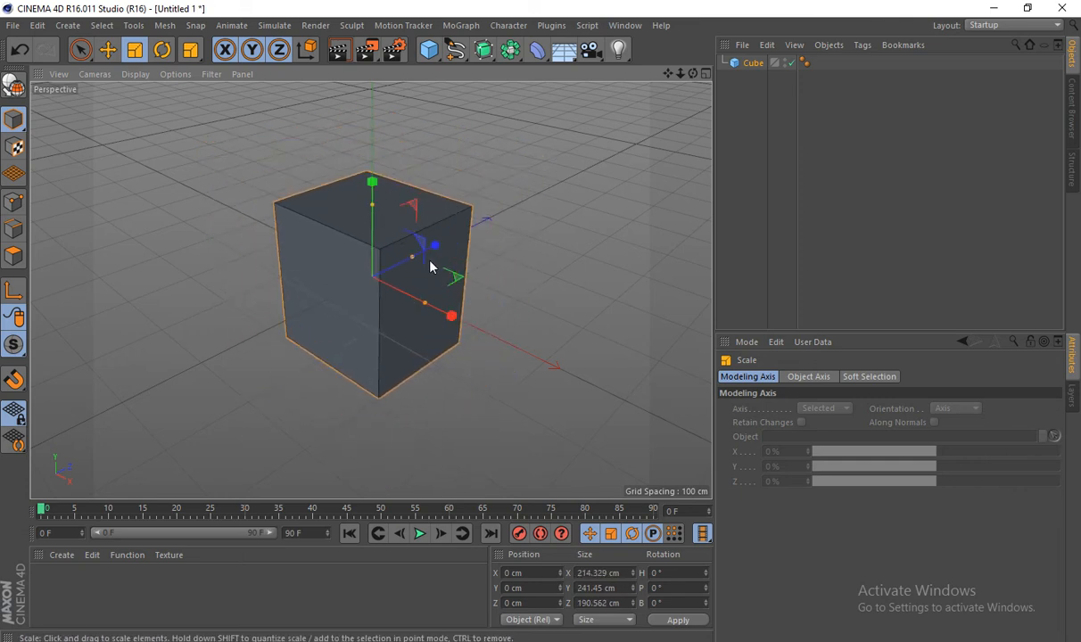
{"action": "mouse_move", "coordinate": [437, 248]}
{"action": "left_mouse_down"}
{"action": "mouse_move", "coordinate": [449, 240]}
{"action": "mouse_move", "coordinate": [434, 239]}
{"action": "left_mouse_up"}
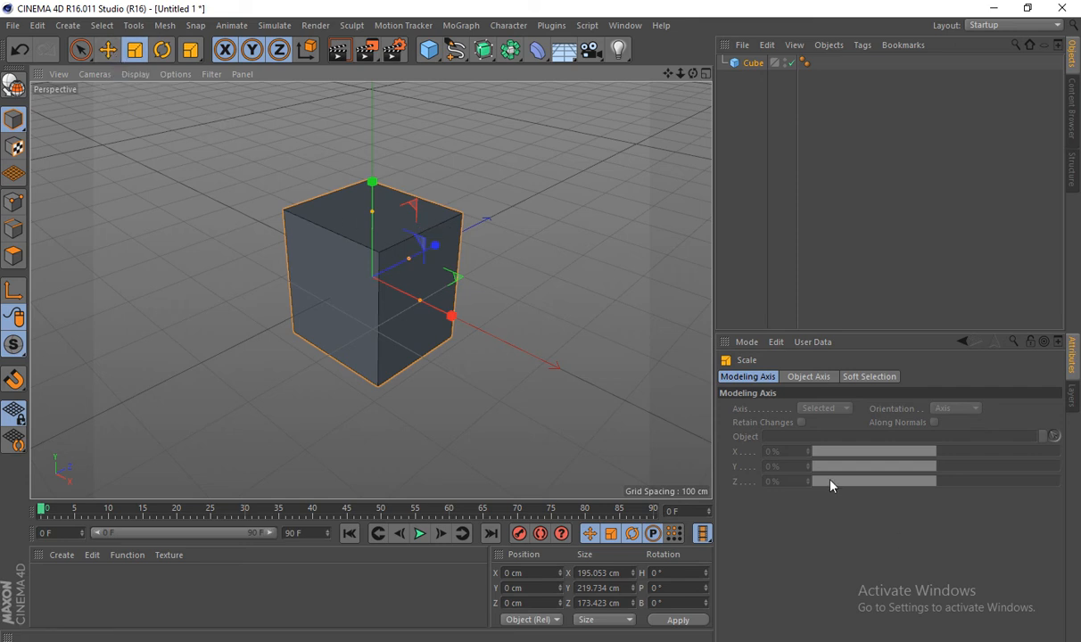
Step: Review the Move tool's settings and move the cube slightly to about X 1.4 cm, Y 0.5 cm
{"action": "left_click", "coordinate": [107, 49]}
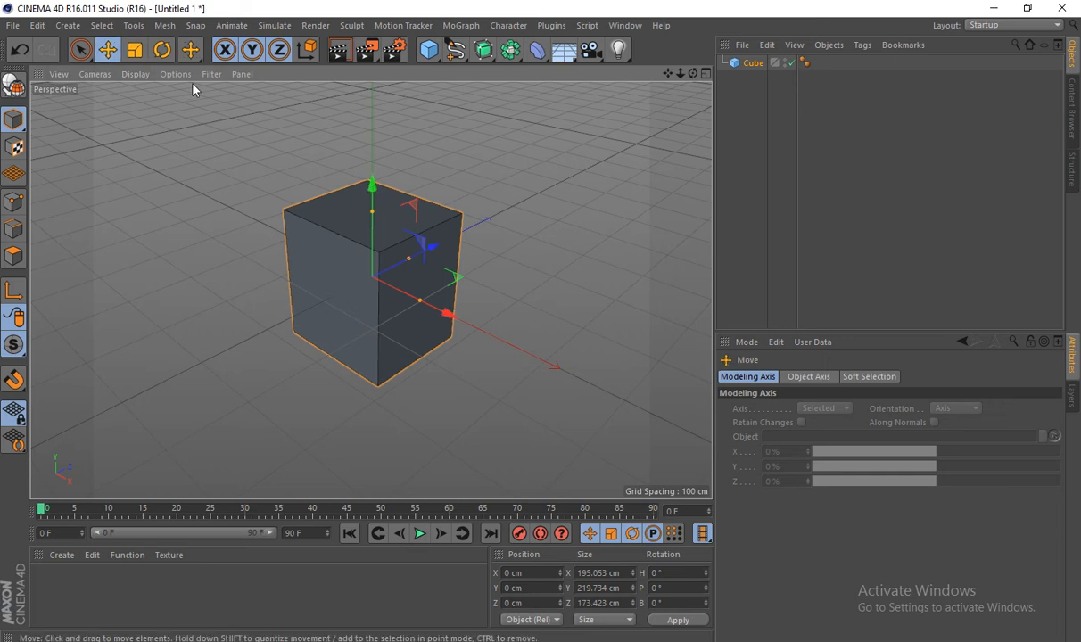
{"action": "left_click", "coordinate": [1072, 392]}
{"action": "left_click", "coordinate": [1072, 357]}
{"action": "left_click", "coordinate": [821, 376]}
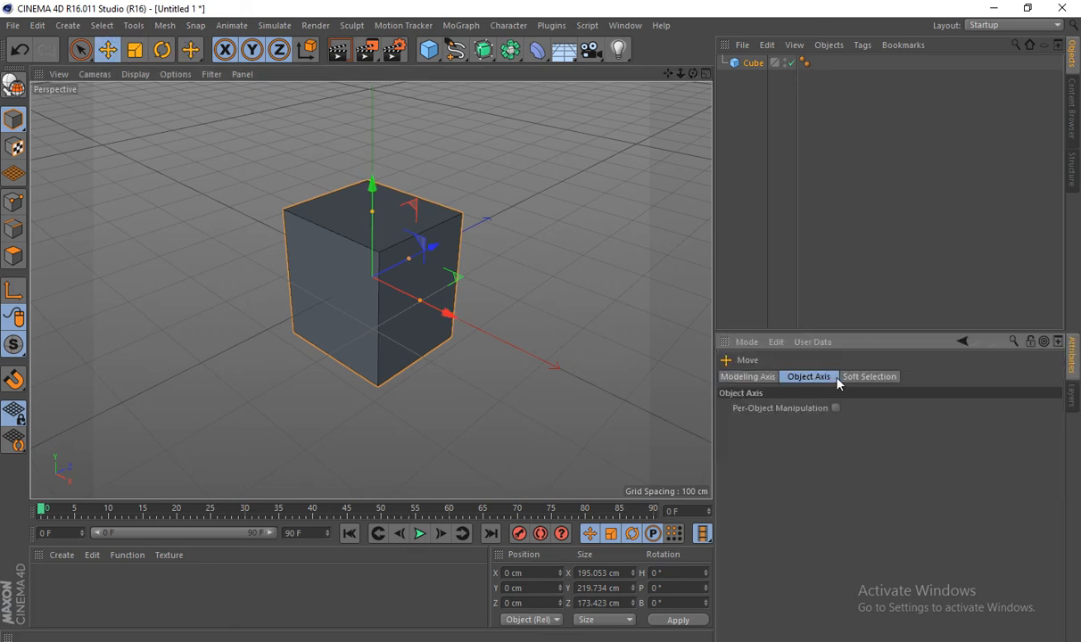
{"action": "left_click", "coordinate": [879, 376]}
{"action": "left_click_drag", "start_coordinate": [421, 245], "coordinate": [415, 241]}
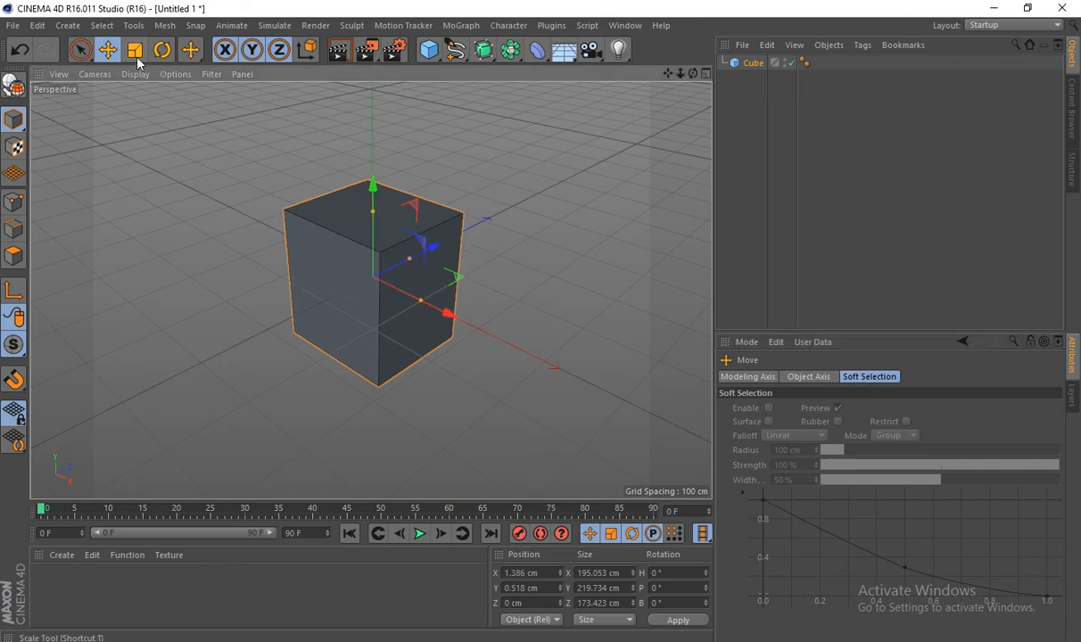
Step: Reduce the cube with its size handles to about 124 × 135 × 163 cm
{"action": "left_click", "coordinate": [135, 50]}
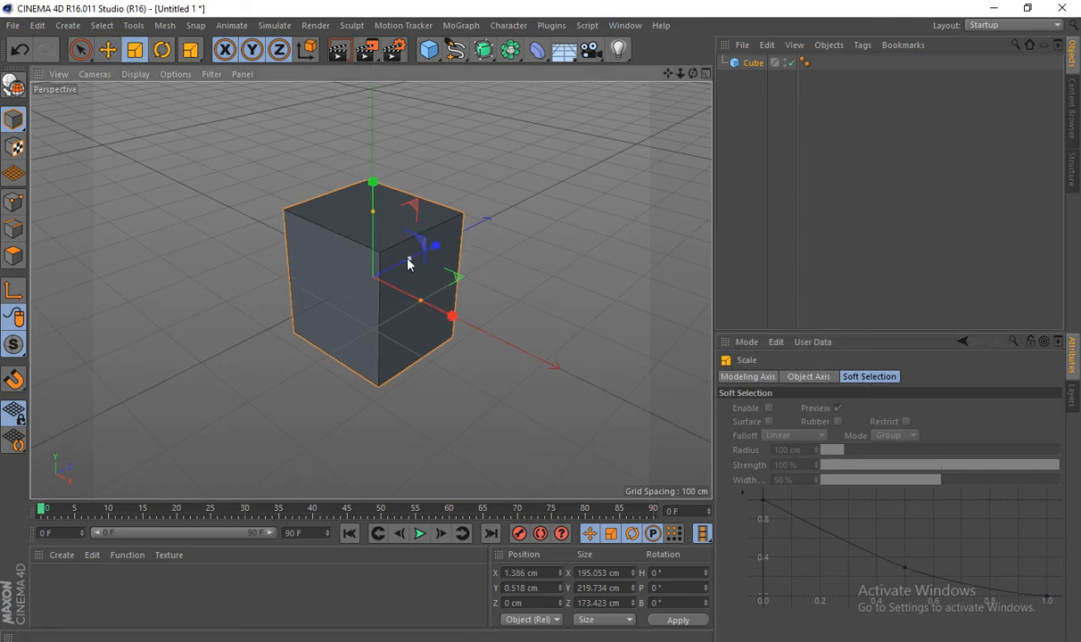
{"action": "left_click_drag", "start_coordinate": [415, 258], "coordinate": [416, 264]}
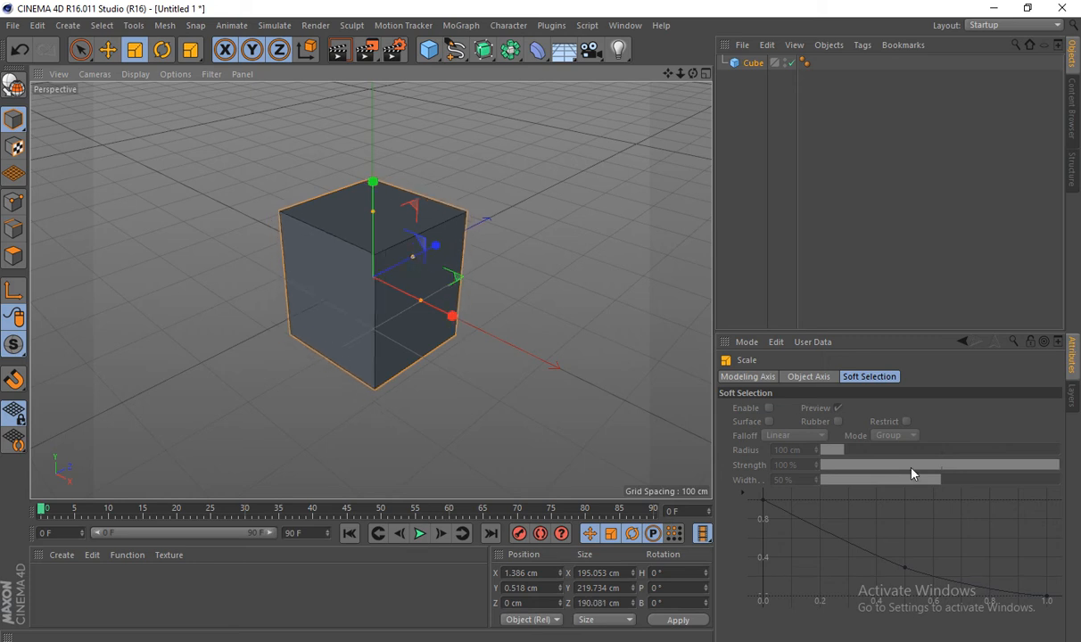
{"action": "left_click_drag", "start_coordinate": [398, 254], "coordinate": [402, 292]}
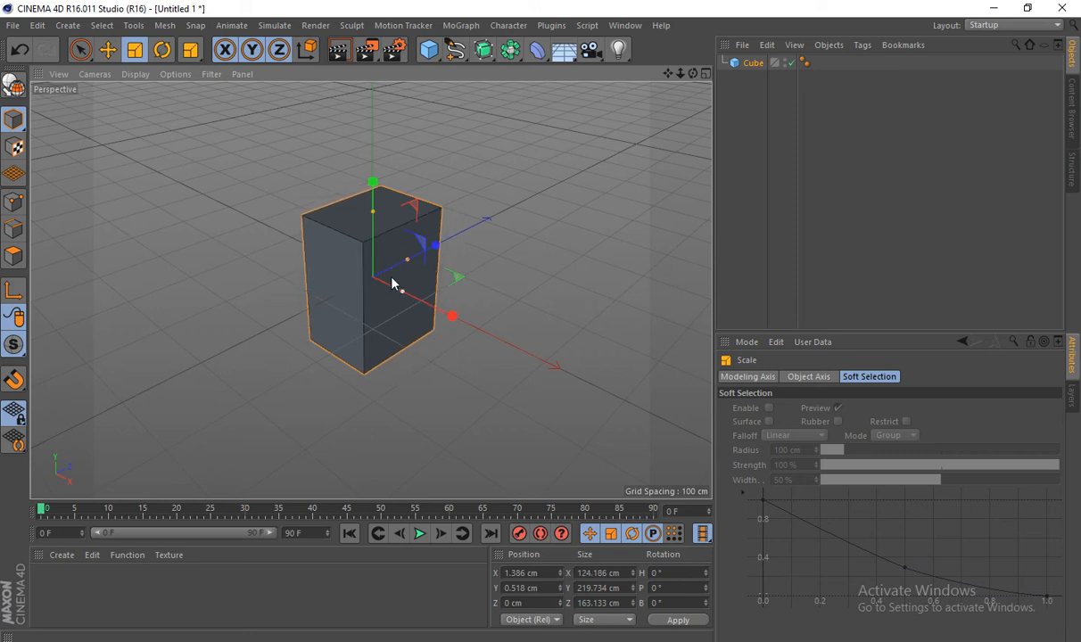
{"action": "left_click_drag", "start_coordinate": [373, 220], "coordinate": [374, 243]}
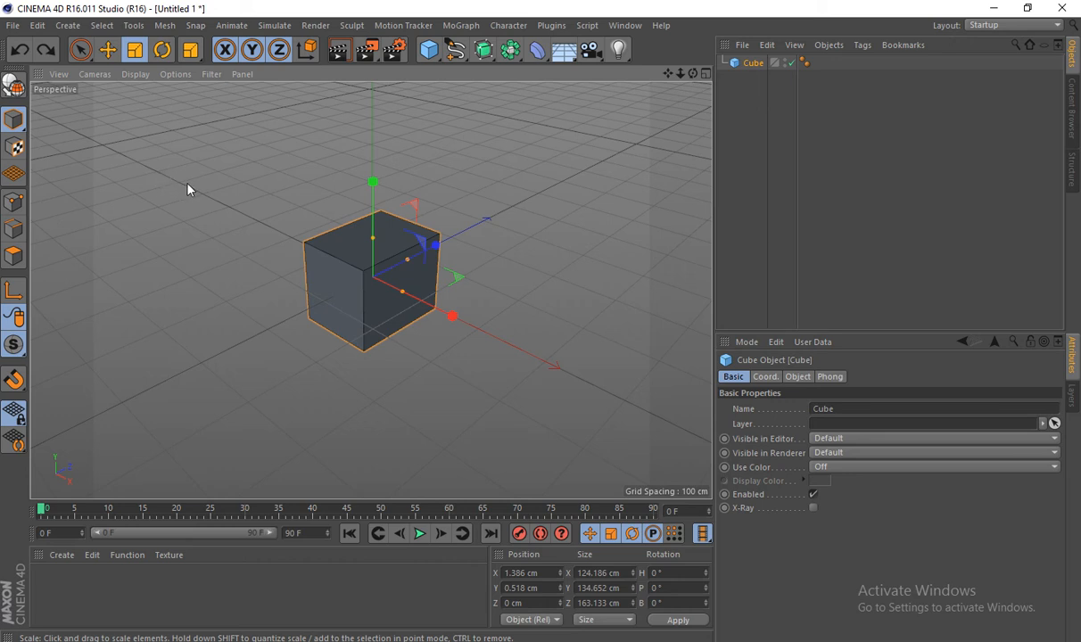
Step: Make the cube editable and look through its coordinate, phong and basic properties
{"action": "left_click", "coordinate": [135, 49]}
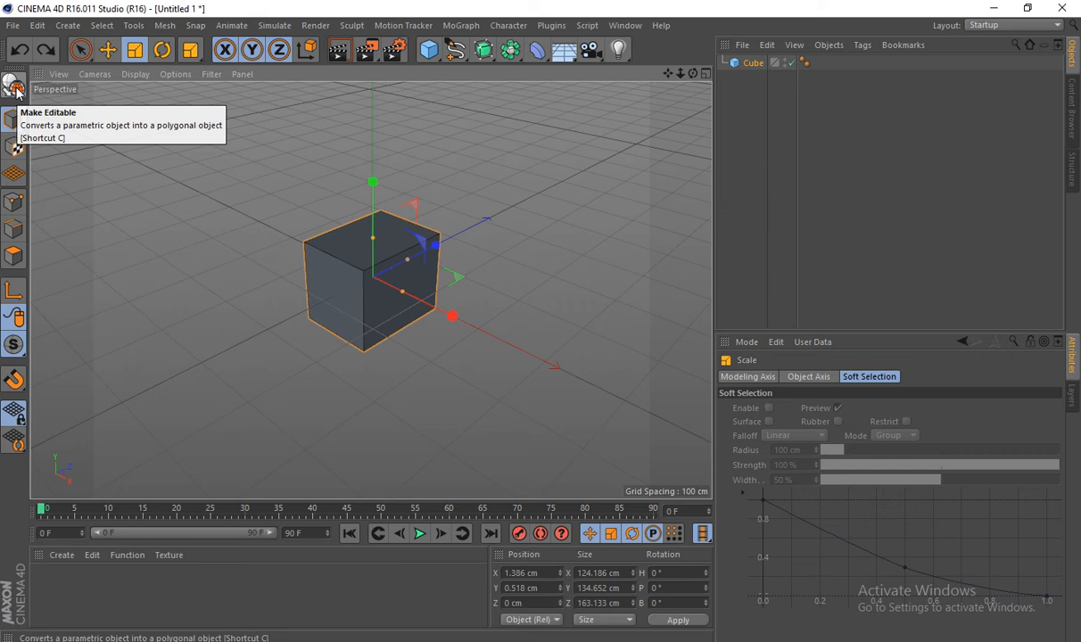
{"action": "left_click", "coordinate": [15, 87]}
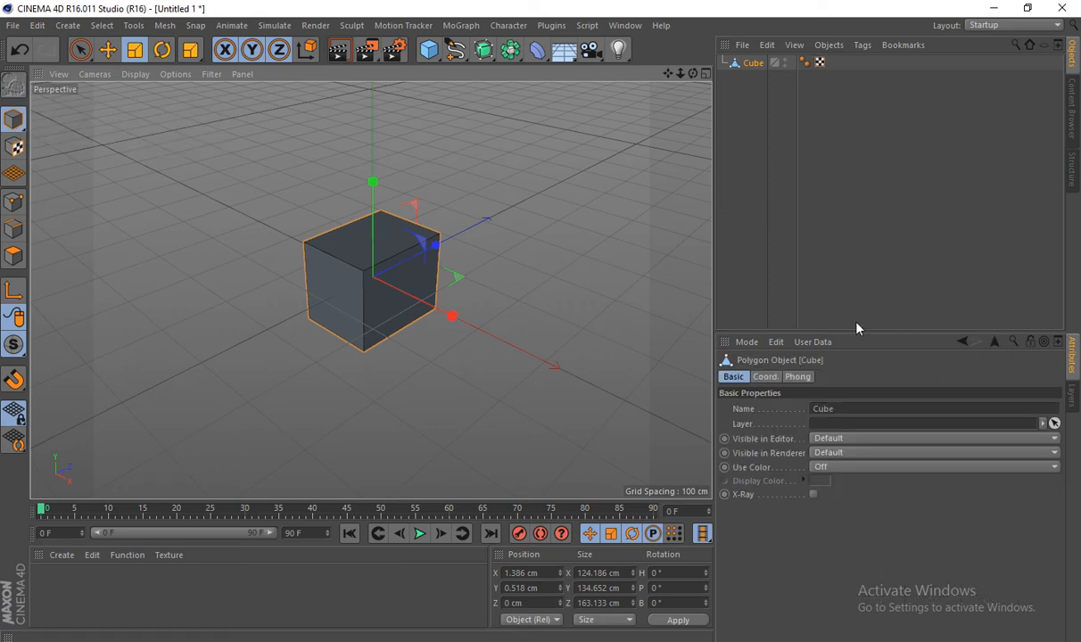
{"action": "left_click", "coordinate": [765, 377]}
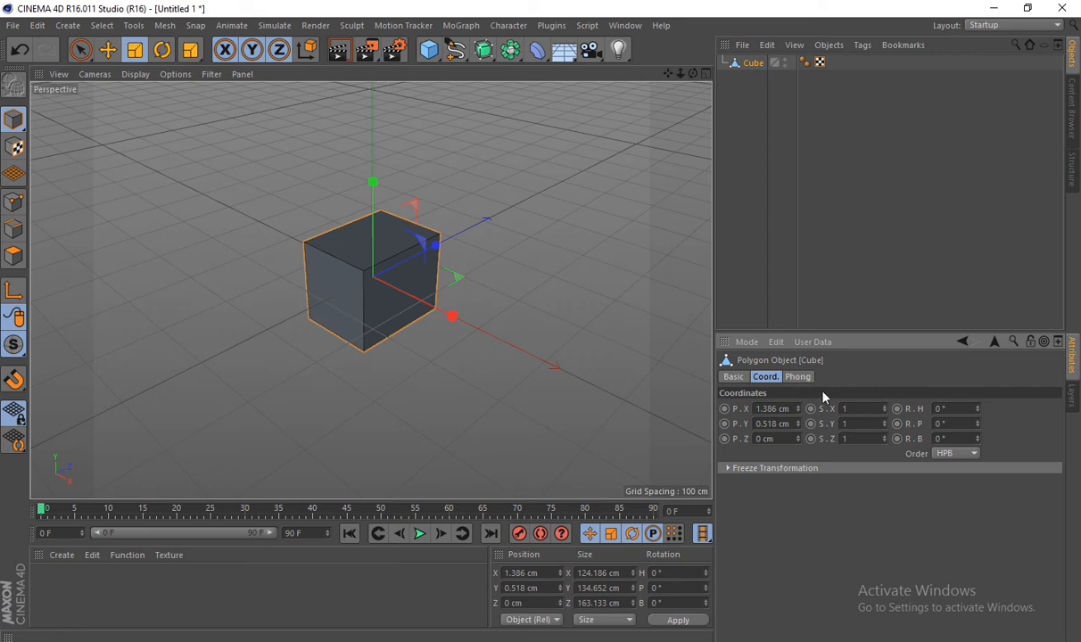
{"action": "left_click", "coordinate": [797, 377]}
{"action": "left_click", "coordinate": [766, 377]}
{"action": "left_click", "coordinate": [732, 380]}
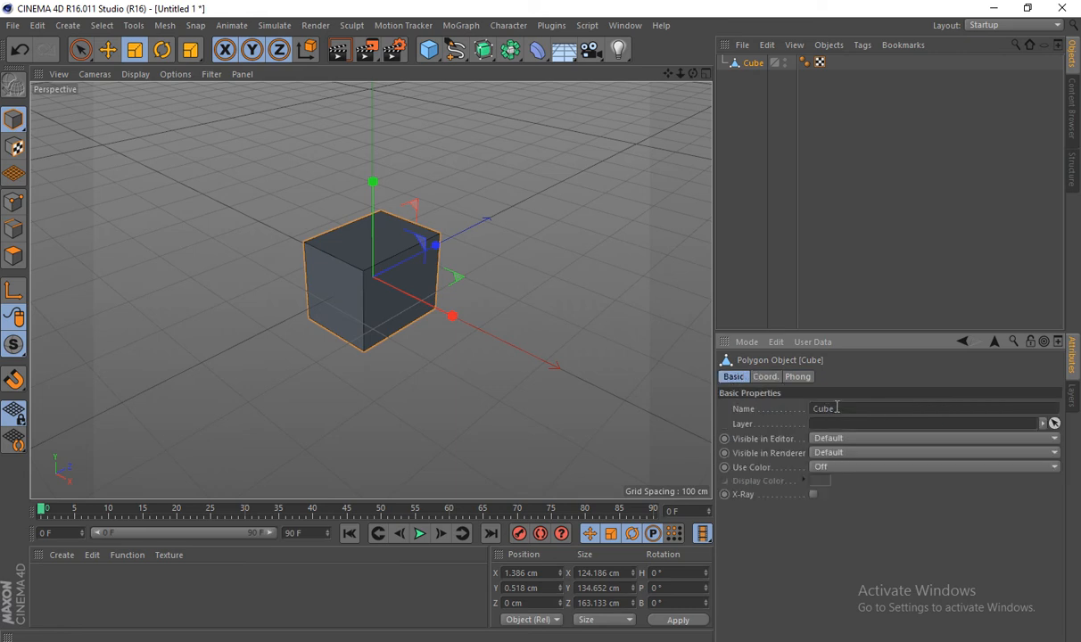
Step: Try turning on Use Color for the cube with a red display color, and undo it
{"action": "left_click", "coordinate": [851, 467]}
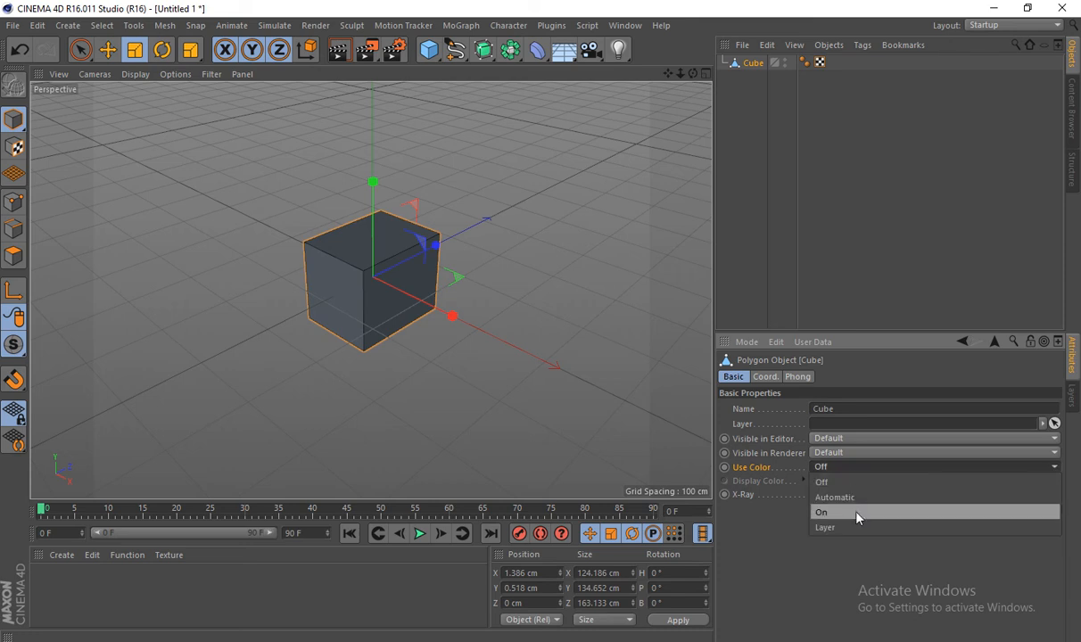
{"action": "left_click", "coordinate": [856, 513]}
{"action": "left_click", "coordinate": [819, 482]}
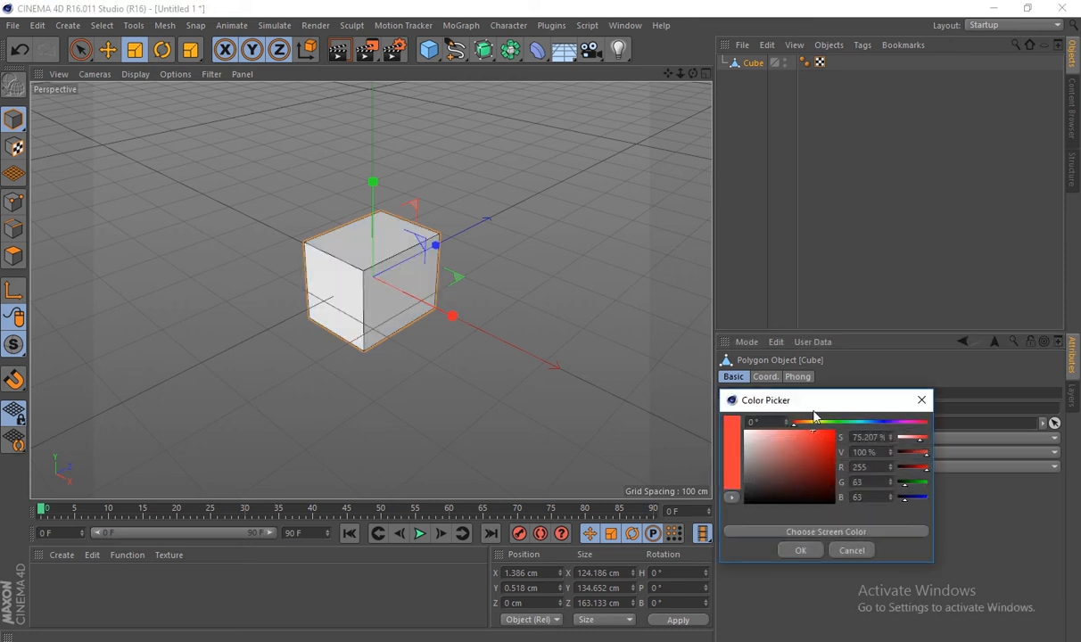
{"action": "left_click", "coordinate": [800, 550]}
{"action": "key", "text": "ctrl+z"}
{"action": "key", "text": "ctrl+z"}
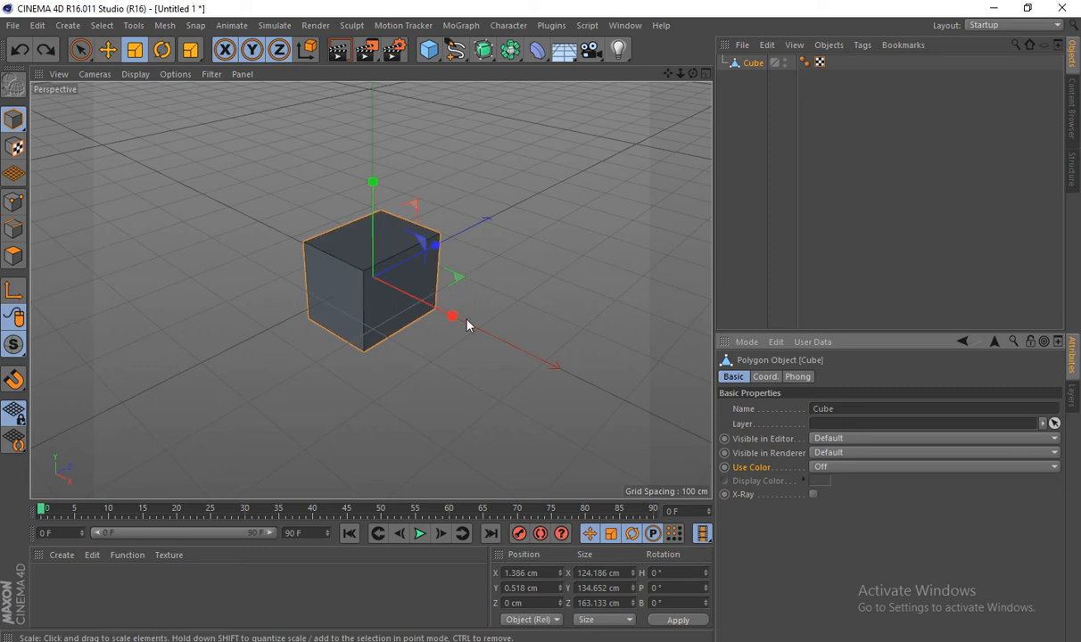
Step: Scale the editable cube along its X, Y and Z axes to about 296 × 147 × 335 cm
{"action": "left_click_drag", "start_coordinate": [451, 315], "coordinate": [485, 345]}
{"action": "left_click_drag", "start_coordinate": [436, 244], "coordinate": [486, 200]}
{"action": "mouse_move", "coordinate": [378, 184]}
{"action": "left_mouse_down"}
{"action": "mouse_move", "coordinate": [386, 113]}
{"action": "mouse_move", "coordinate": [371, 172]}
{"action": "left_mouse_up"}
{"action": "left_click_drag", "start_coordinate": [459, 323], "coordinate": [508, 348]}
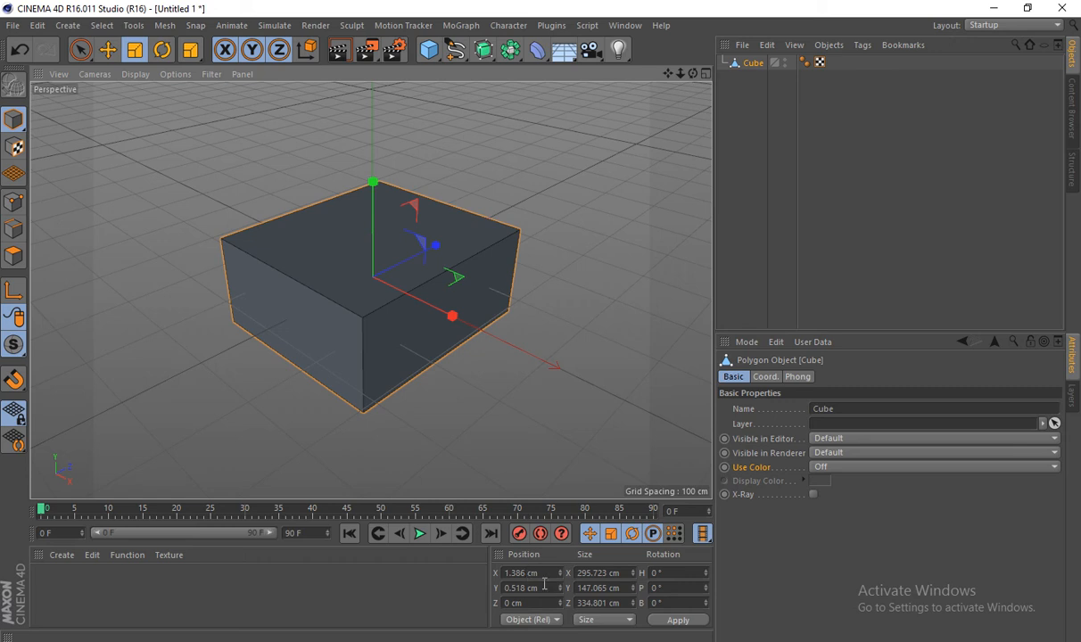
Step: Set the cube's position to X 10.386 cm and Y 2.518 cm, its X scale to 1.2 and its heading rotation to 8°
{"action": "left_click_drag", "start_coordinate": [632, 574], "coordinate": [632, 572]}
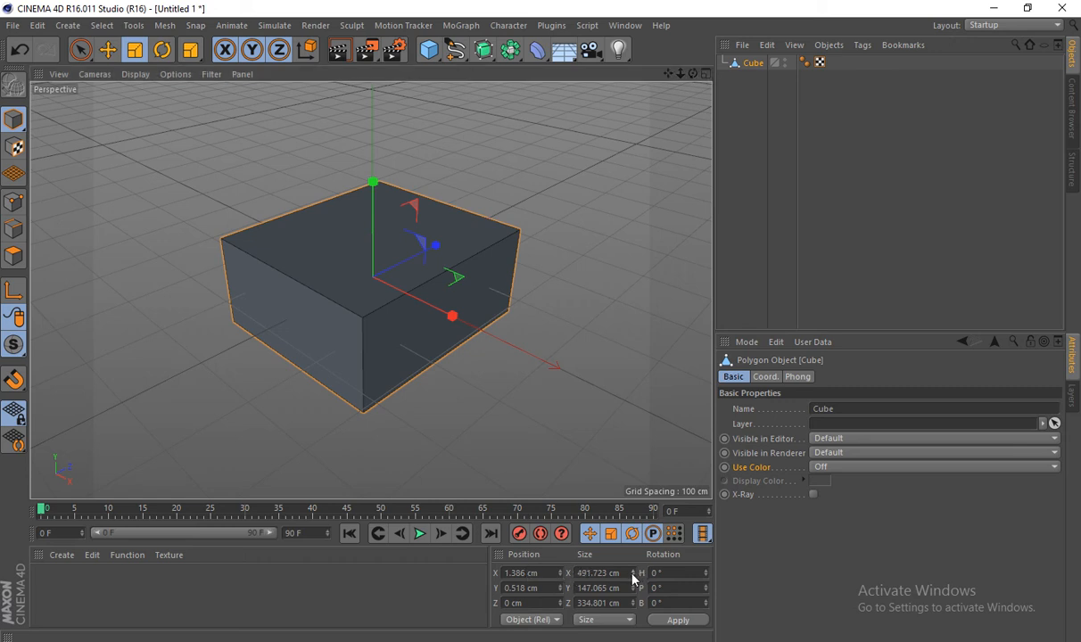
{"action": "left_click_drag", "start_coordinate": [705, 578], "coordinate": [707, 575]}
{"action": "left_click", "coordinate": [765, 377]}
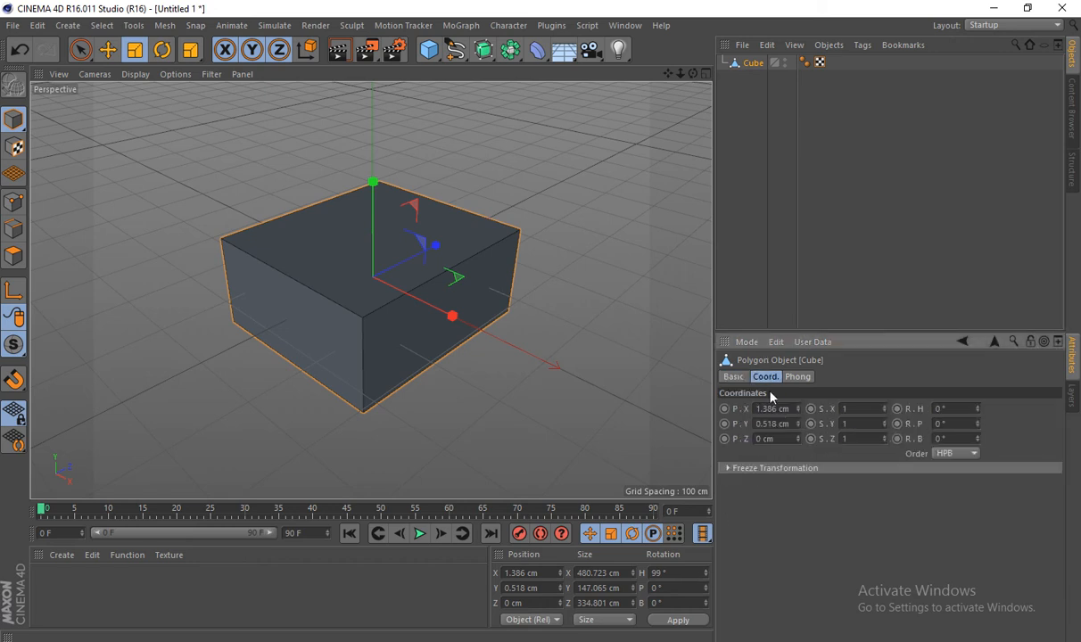
{"action": "left_click_drag", "start_coordinate": [798, 409], "coordinate": [797, 429]}
{"action": "left_click_drag", "start_coordinate": [883, 408], "coordinate": [888, 427]}
{"action": "mouse_move", "coordinate": [978, 412]}
{"action": "left_mouse_down"}
{"action": "mouse_move", "coordinate": [973, 425]}
{"action": "mouse_move", "coordinate": [977, 410]}
{"action": "left_mouse_up"}
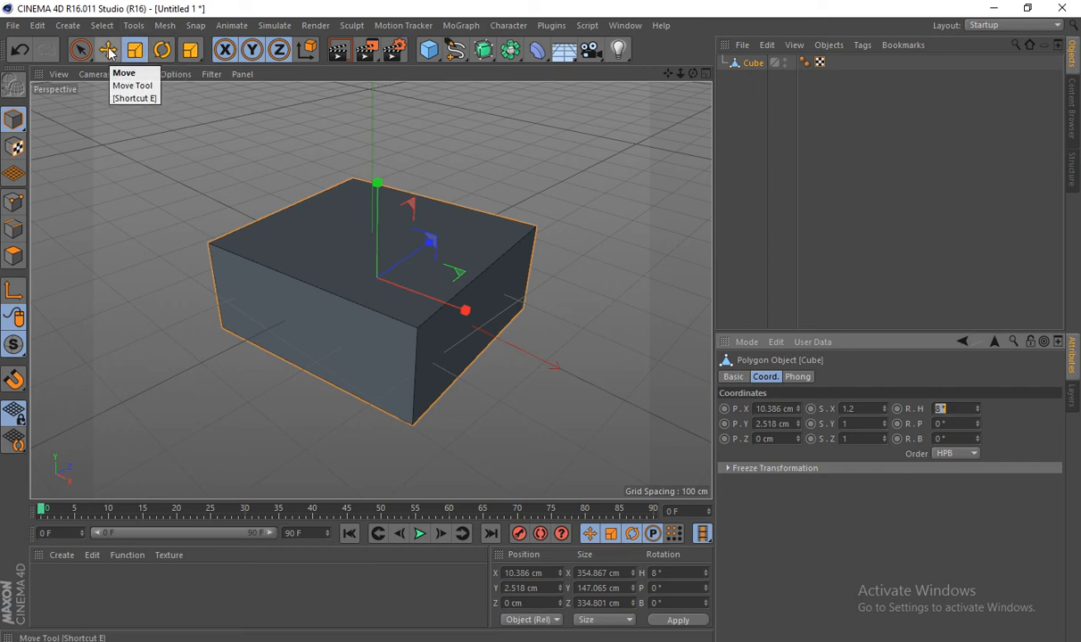
Step: Rotate the cube freely with the Rotate tool to about H -95°, P 172°, B 168°
{"action": "left_click", "coordinate": [161, 53]}
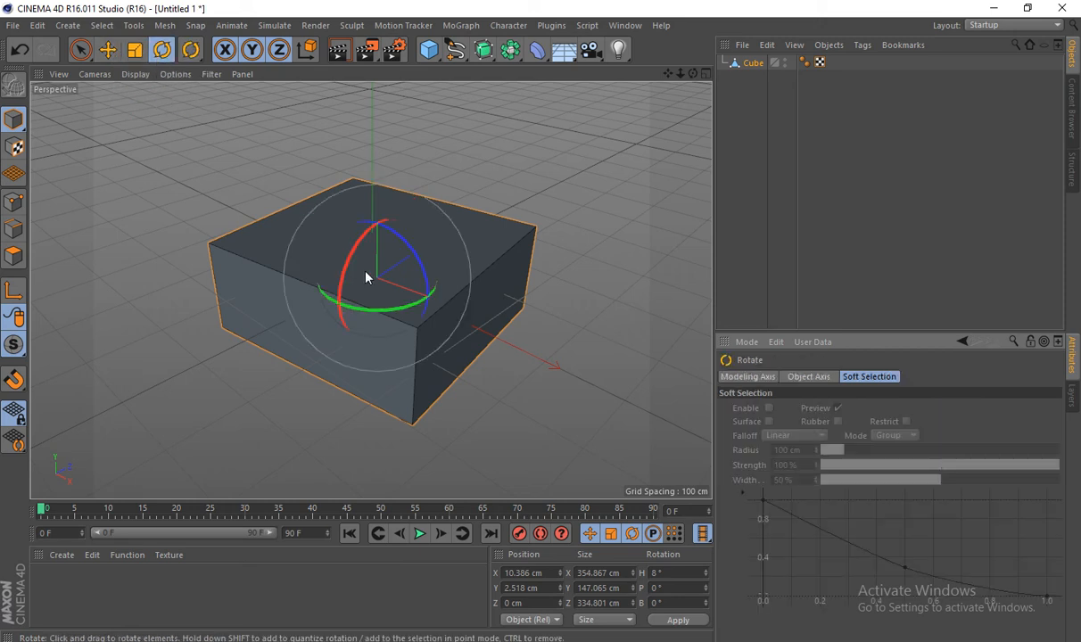
{"action": "left_click_drag", "start_coordinate": [353, 272], "coordinate": [384, 321]}
{"action": "left_click_drag", "start_coordinate": [706, 575], "coordinate": [706, 578]}
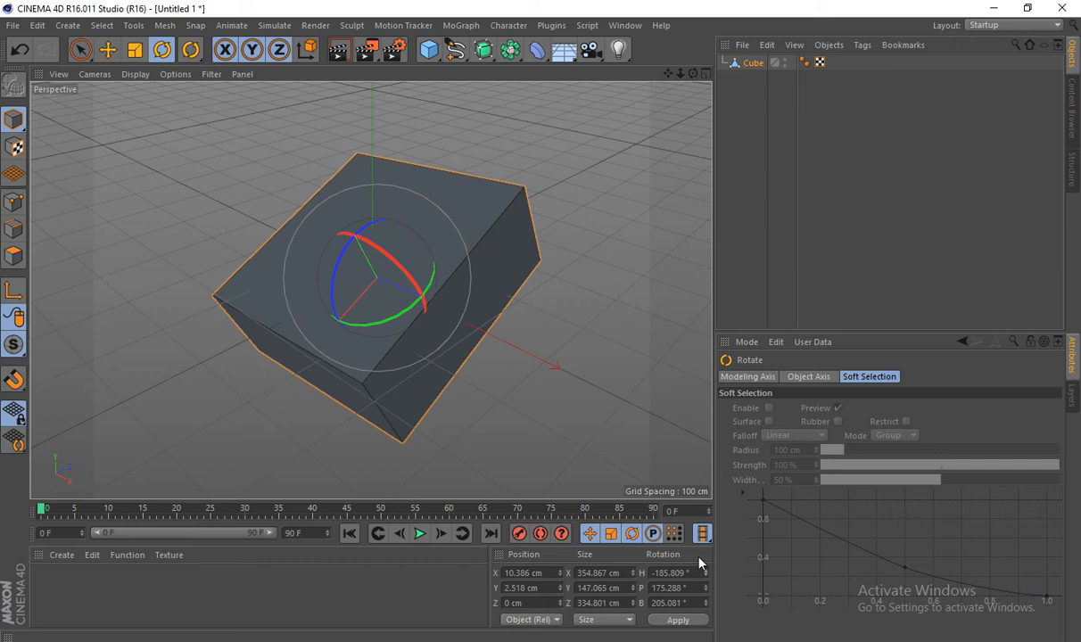
{"action": "left_click", "coordinate": [679, 621]}
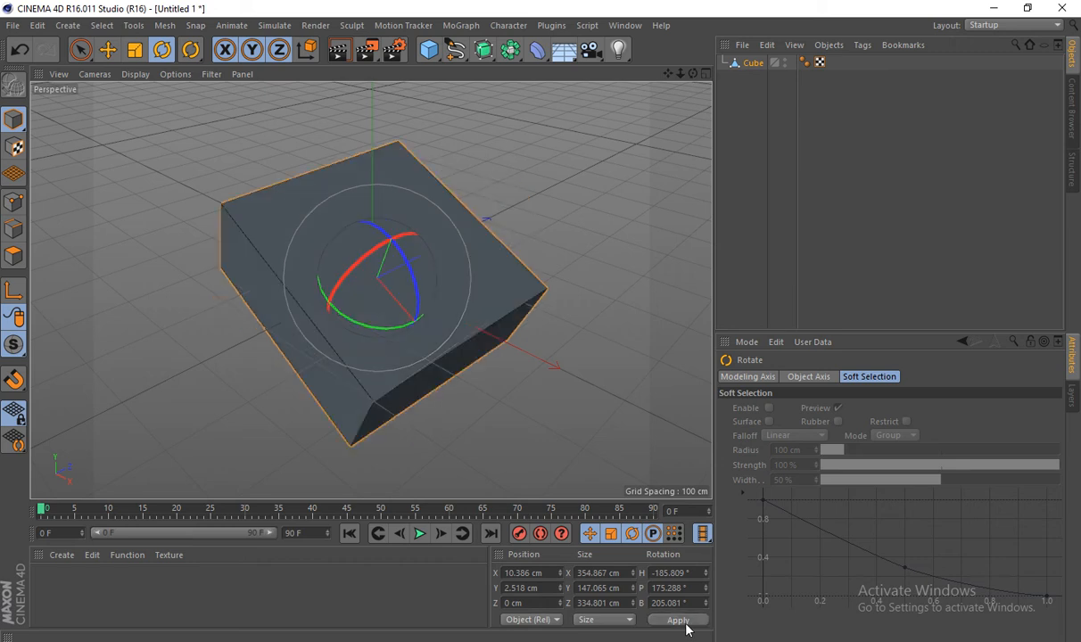
{"action": "left_click_drag", "start_coordinate": [357, 328], "coordinate": [370, 247]}
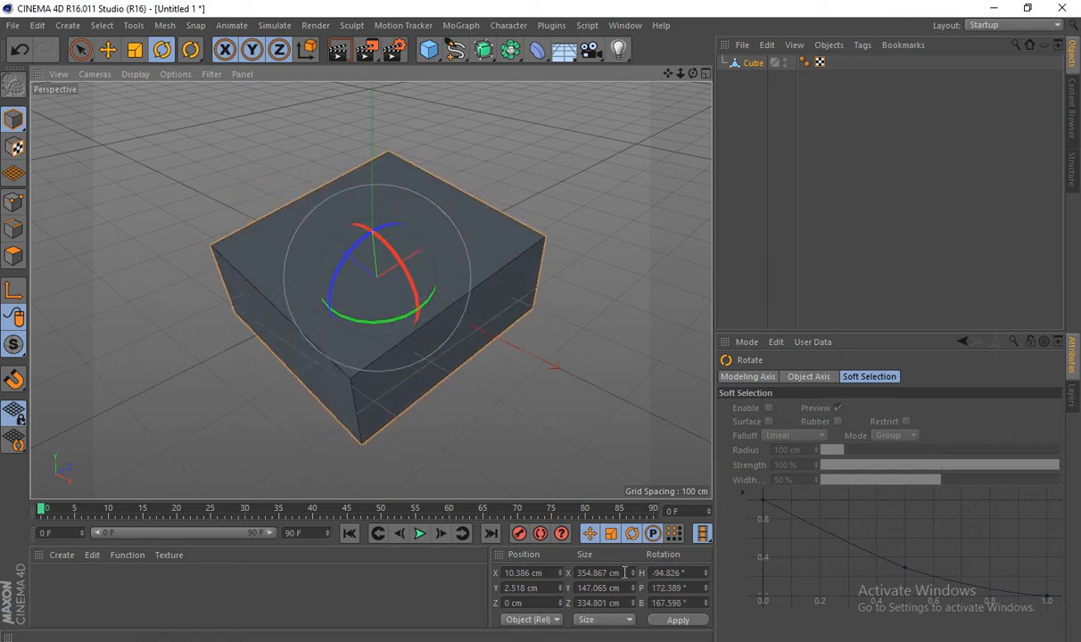
Step: Set the editable cube's X size to 491.867 cm and its Y scale to 0.52
{"action": "left_click_drag", "start_coordinate": [632, 570], "coordinate": [633, 569]}
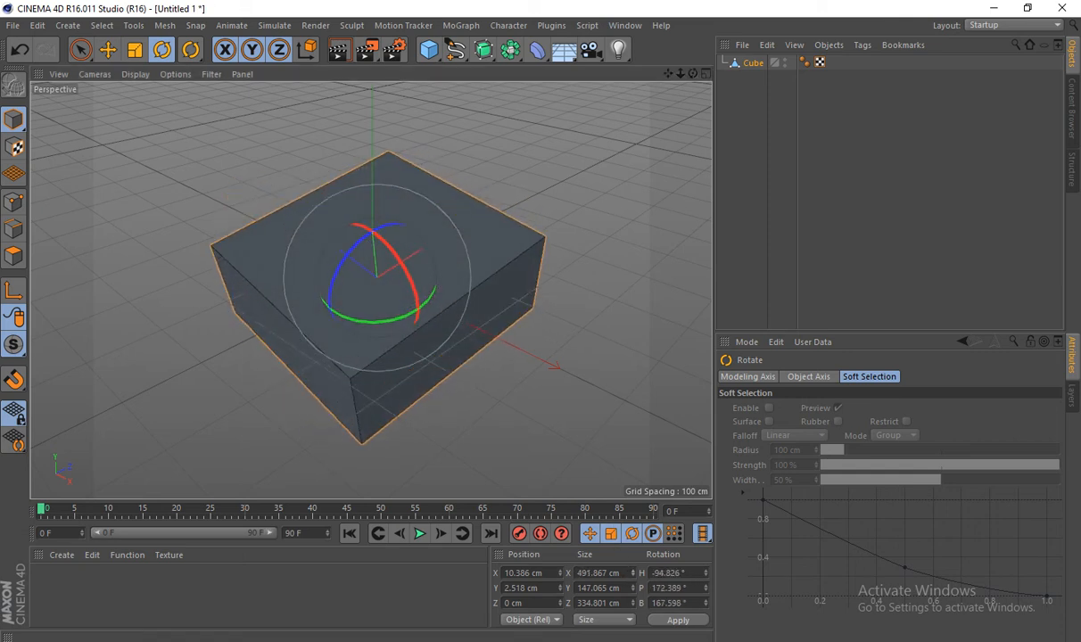
{"action": "left_click", "coordinate": [677, 619]}
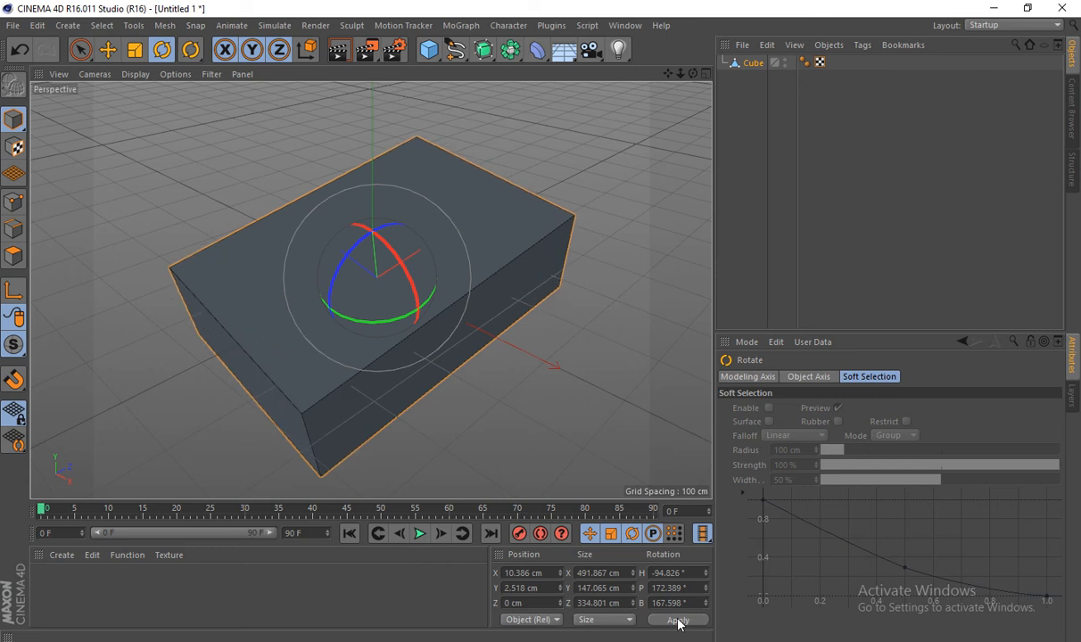
{"action": "left_click", "coordinate": [429, 269]}
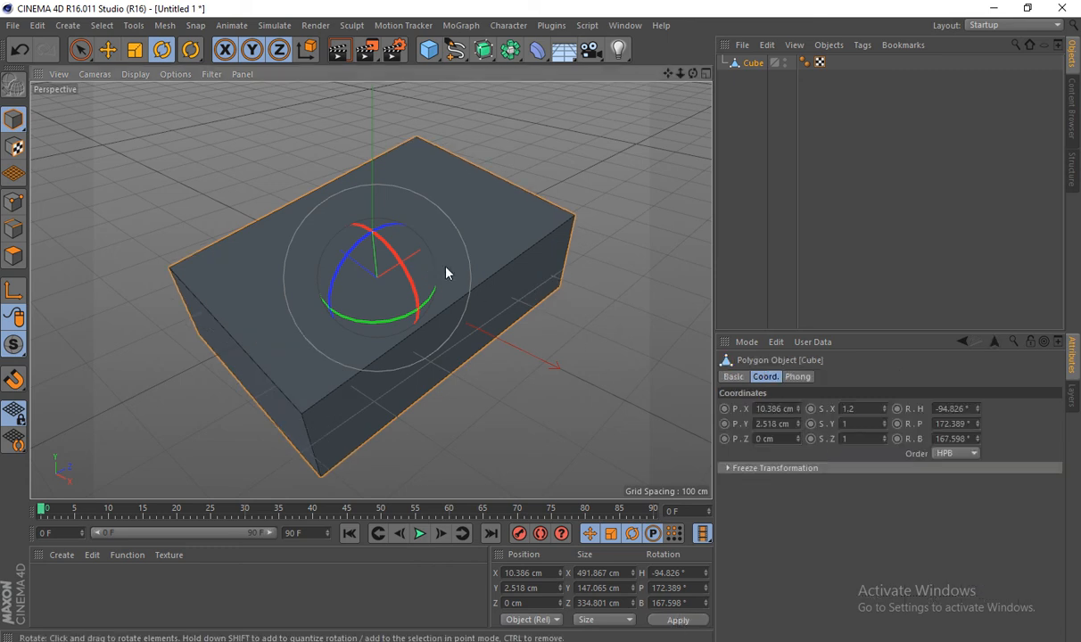
{"action": "left_click_drag", "start_coordinate": [885, 426], "coordinate": [885, 429]}
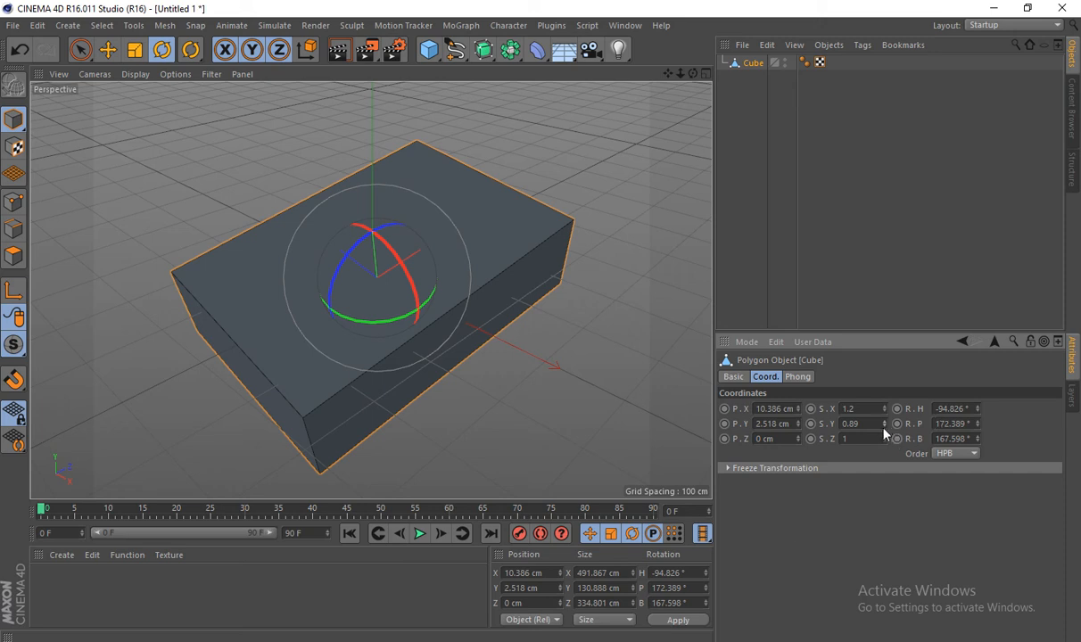
{"action": "left_click_drag", "start_coordinate": [885, 429], "coordinate": [886, 430]}
Step: Rotate the flattened cube freely to about H 19°, P 183°, B 187°
{"action": "left_click_drag", "start_coordinate": [320, 354], "coordinate": [314, 312], "text": "alt"}
{"action": "left_click_drag", "start_coordinate": [321, 323], "coordinate": [366, 302]}
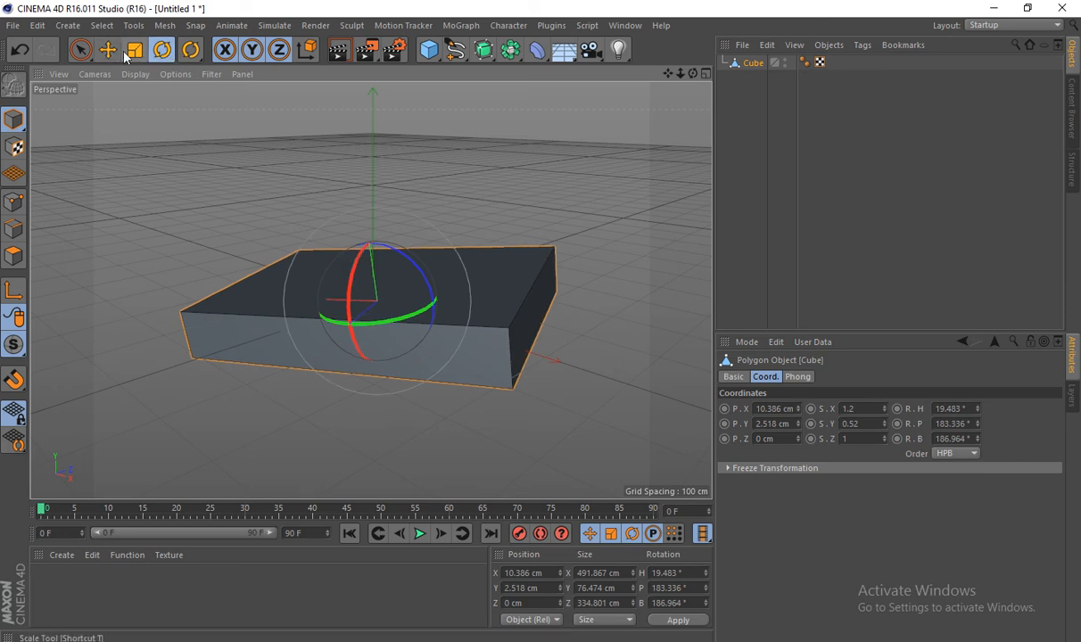
{"action": "left_click", "coordinate": [192, 51]}
{"action": "mouse_move", "coordinate": [194, 50]}
{"action": "left_mouse_down"}
{"action": "mouse_move", "coordinate": [233, 130]}
{"action": "mouse_move", "coordinate": [181, 42]}
{"action": "mouse_move", "coordinate": [190, 44]}
{"action": "left_mouse_up"}
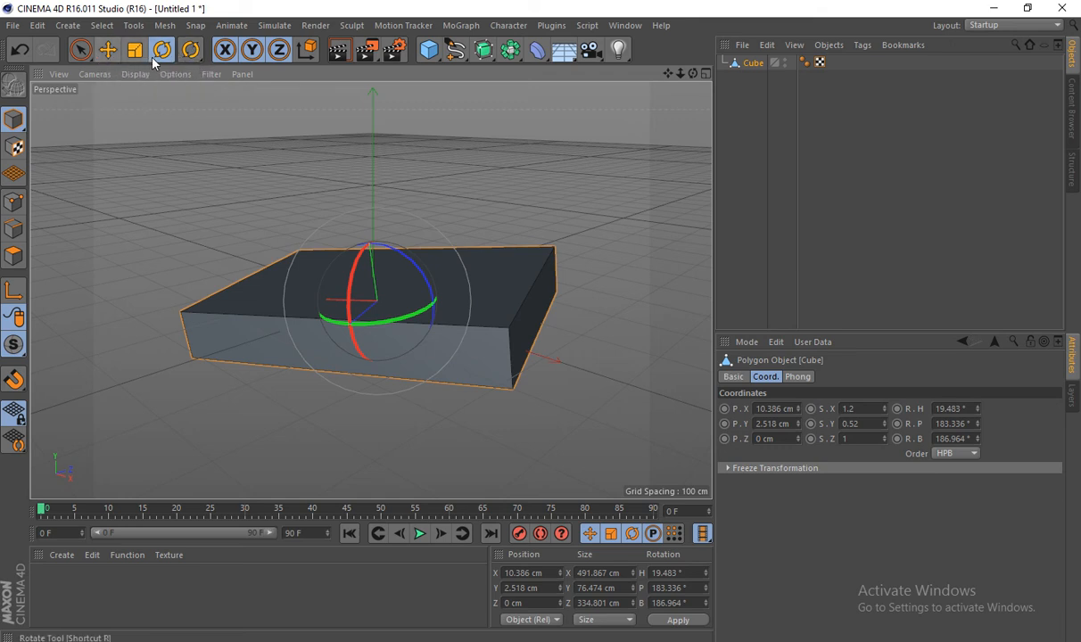
Step: Lock the X, Y and Z axes, rotate the cube by its bands to about H 36°, P 206°, B 188°, and unlock all axes
{"action": "left_click", "coordinate": [224, 52]}
{"action": "left_click", "coordinate": [278, 50]}
{"action": "left_click_drag", "start_coordinate": [349, 323], "coordinate": [361, 345]}
{"action": "left_click_drag", "start_coordinate": [374, 276], "coordinate": [356, 307]}
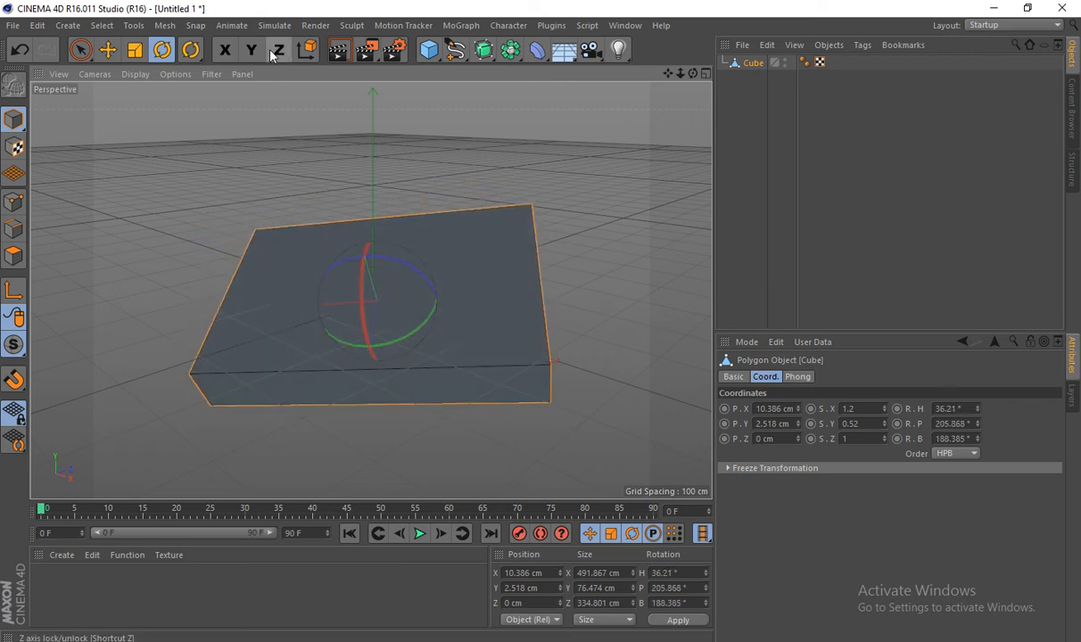
{"action": "left_click", "coordinate": [224, 49]}
{"action": "left_click", "coordinate": [251, 50]}
{"action": "left_click", "coordinate": [278, 50]}
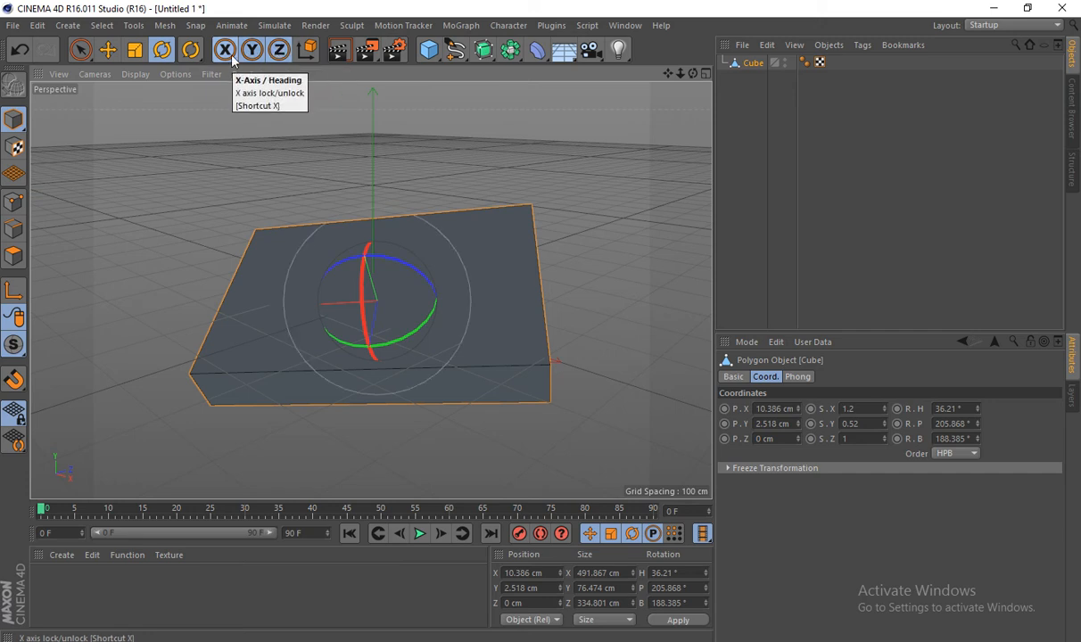
Step: Lock and unlock all three axes, and move the cube to about X -20, Y 30, Z -91 cm
{"action": "left_click", "coordinate": [279, 53]}
{"action": "left_click", "coordinate": [254, 52]}
{"action": "left_click", "coordinate": [224, 52]}
{"action": "left_click", "coordinate": [224, 51]}
{"action": "left_click", "coordinate": [252, 51]}
{"action": "left_click", "coordinate": [280, 52]}
{"action": "left_click", "coordinate": [305, 51]}
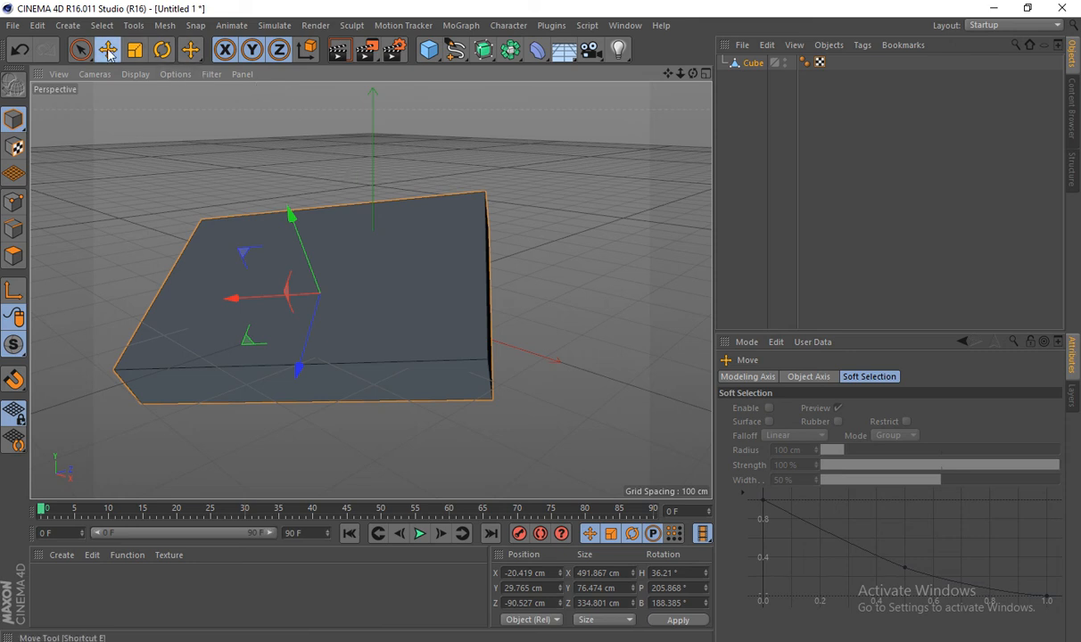
Step: Lock the X and Y axes and move the cube along its Z axis to about X -102, Y 97, Z 21 cm
{"action": "left_click", "coordinate": [224, 50]}
{"action": "left_click", "coordinate": [252, 50]}
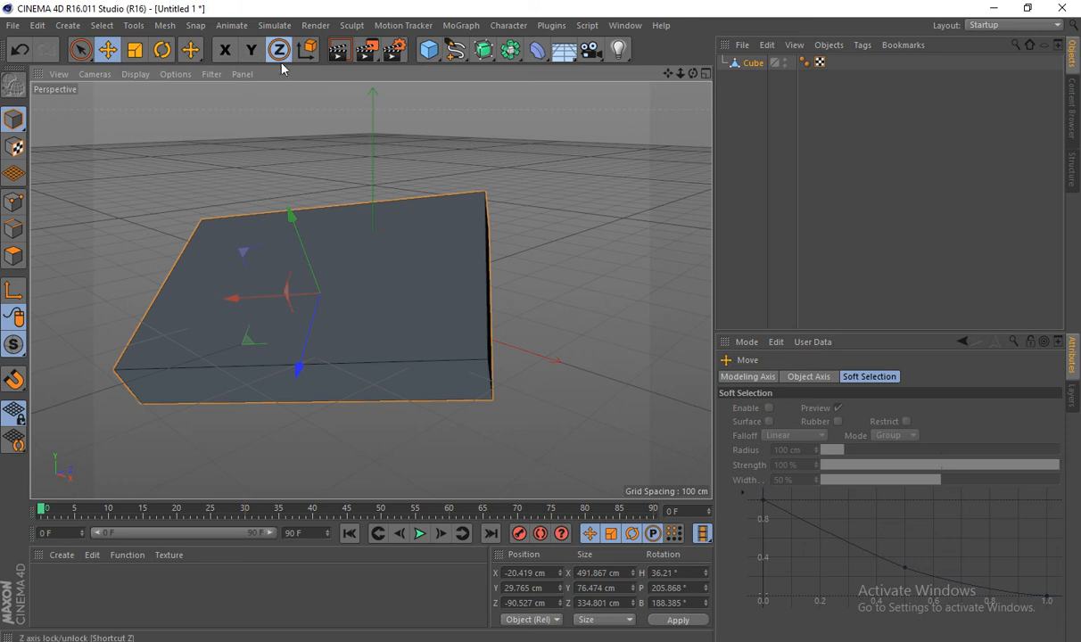
{"action": "left_click_drag", "start_coordinate": [344, 292], "coordinate": [416, 242]}
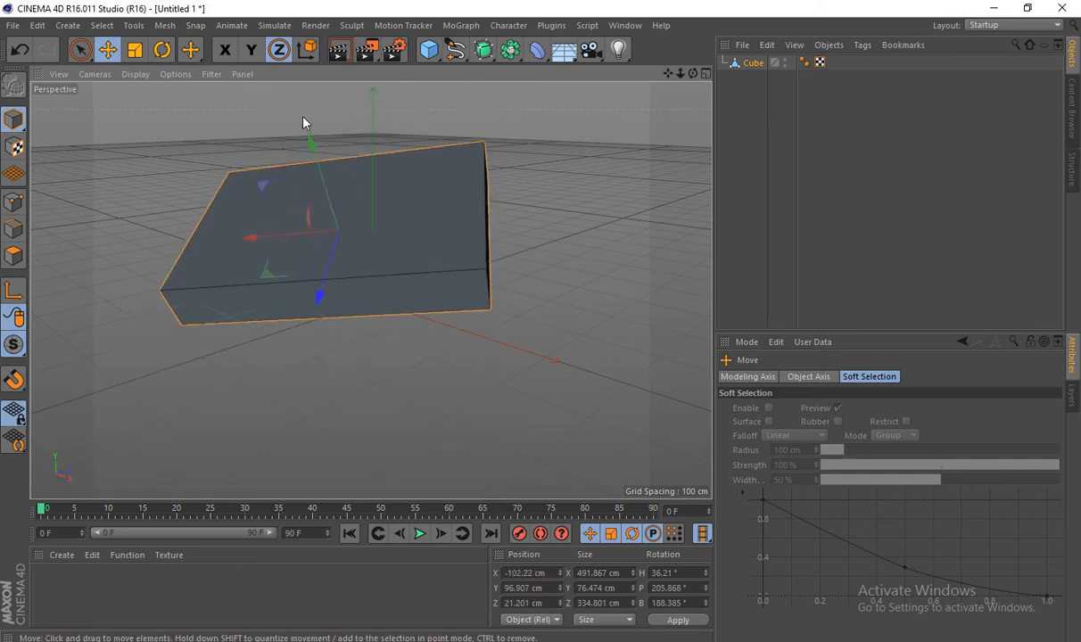
Step: Change which axes are locked, leaving only X free, and move the cube to about X -186, Y 61, Z -18 cm
{"action": "left_click", "coordinate": [225, 50]}
{"action": "left_click", "coordinate": [251, 50]}
{"action": "left_click_drag", "start_coordinate": [377, 190], "coordinate": [385, 232]}
{"action": "left_click_drag", "start_coordinate": [415, 231], "coordinate": [340, 188]}
{"action": "left_click", "coordinate": [251, 49]}
{"action": "left_click", "coordinate": [225, 49]}
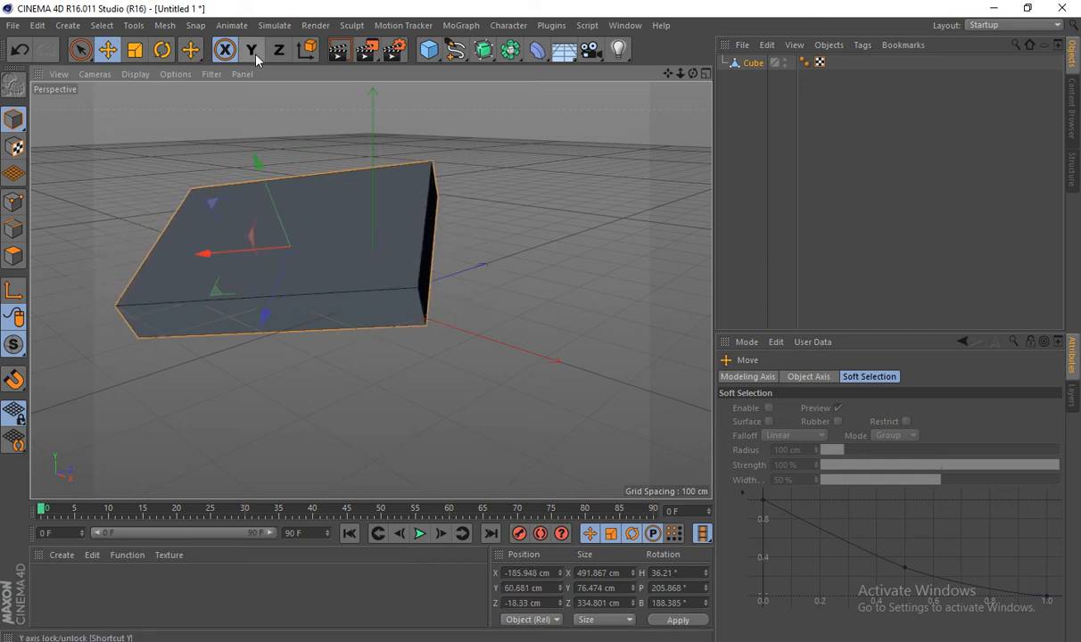
Step: Unlock the Y and Z axes and move the cube freely to about X -8, Y 59, Z 139 cm
{"action": "left_click", "coordinate": [257, 53]}
{"action": "left_click", "coordinate": [274, 54]}
{"action": "left_click_drag", "start_coordinate": [245, 242], "coordinate": [406, 191]}
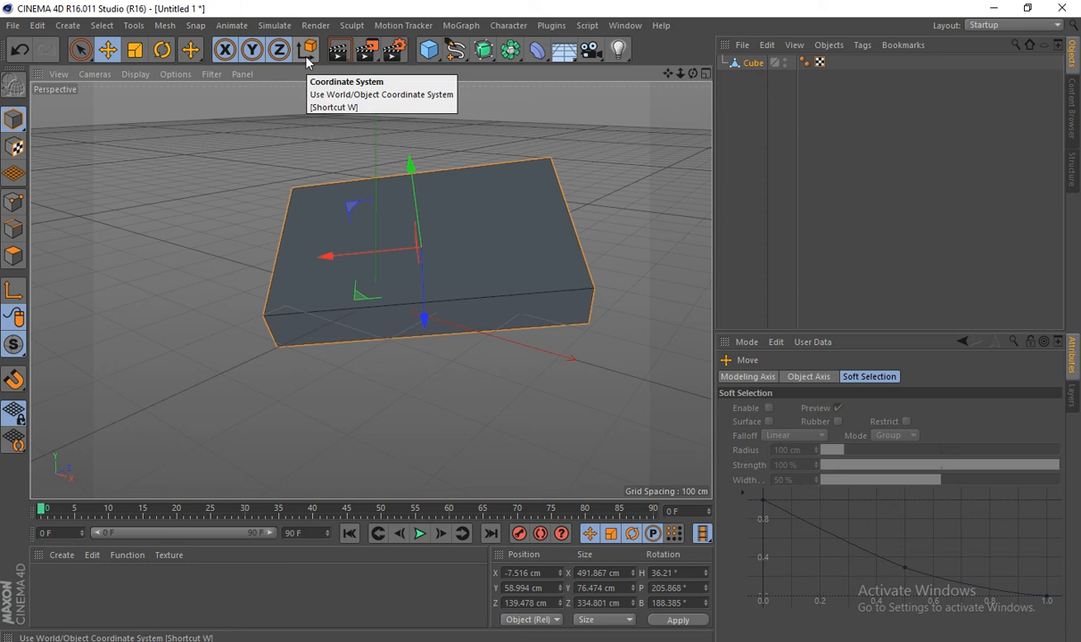
Step: Toggle to world coordinates and back to object coordinates, and move the cube to about X -9, Y 77, Z 372 cm
{"action": "left_click", "coordinate": [305, 54]}
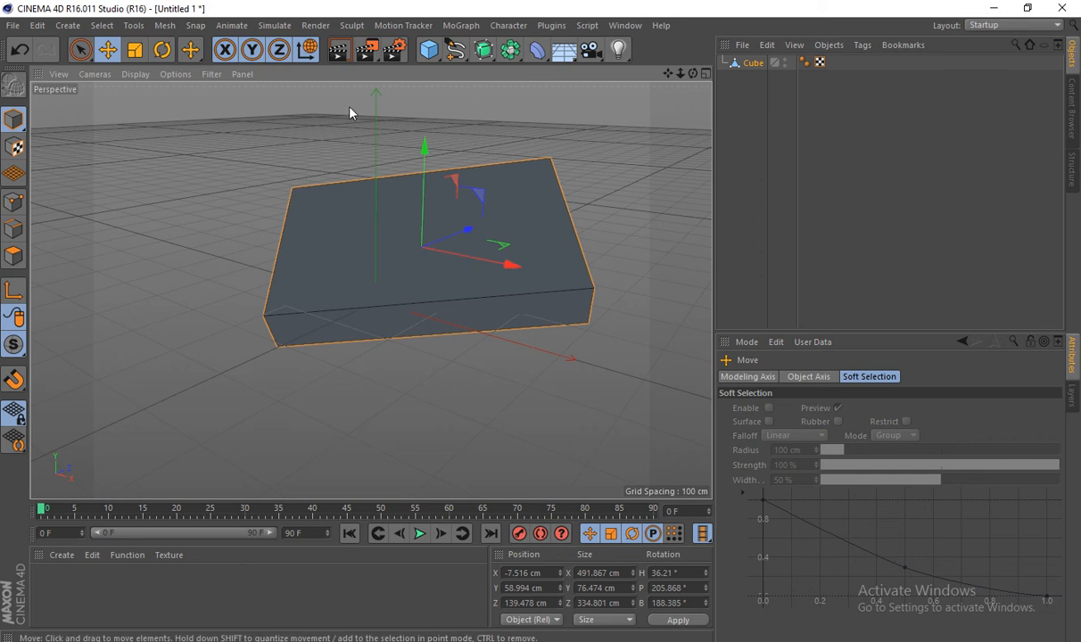
{"action": "left_click", "coordinate": [306, 50]}
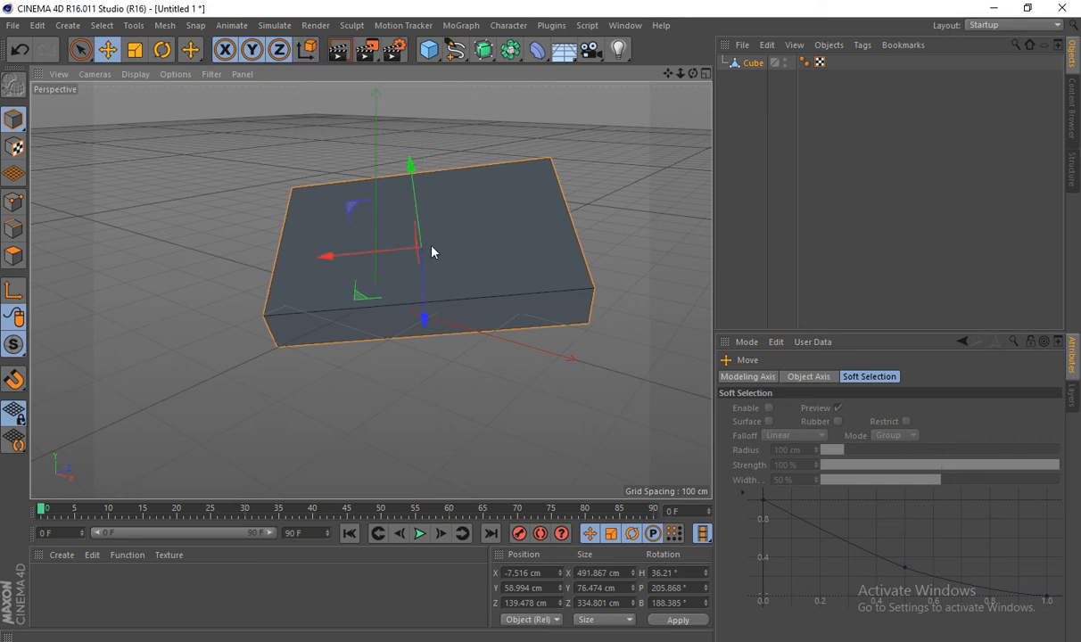
{"action": "left_click_drag", "start_coordinate": [410, 266], "coordinate": [603, 300], "text": "alt"}
{"action": "left_click_drag", "start_coordinate": [373, 287], "coordinate": [432, 301], "text": "alt"}
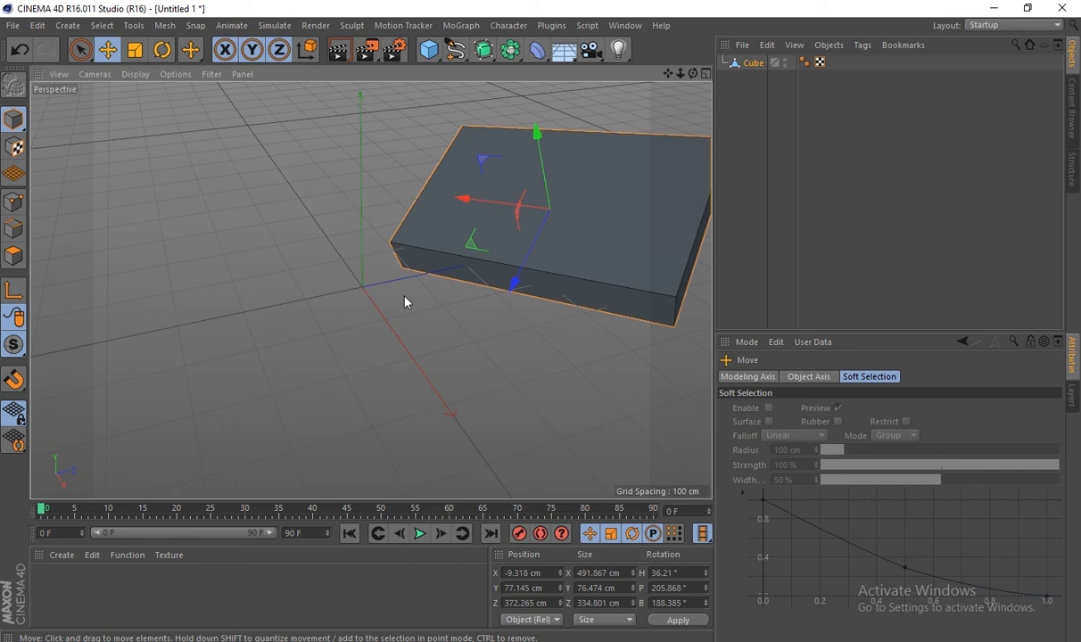
Step: Switch to world coordinates, move the cube along the world X axis to about X -86 cm, and return to object coordinates
{"action": "left_click", "coordinate": [312, 51]}
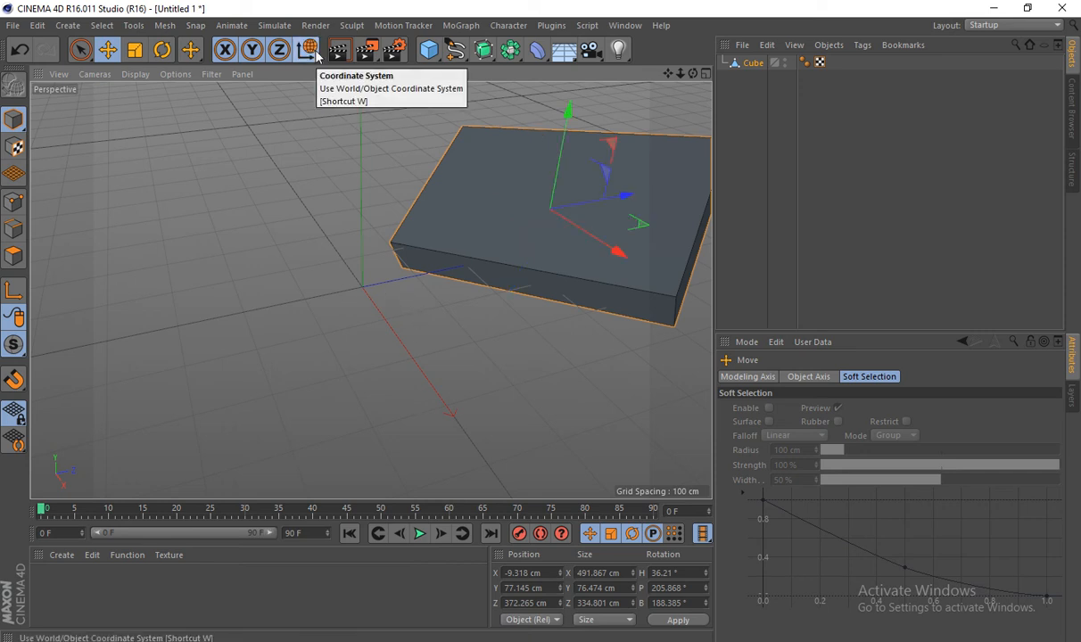
{"action": "left_click_drag", "start_coordinate": [553, 223], "coordinate": [608, 192], "text": "alt"}
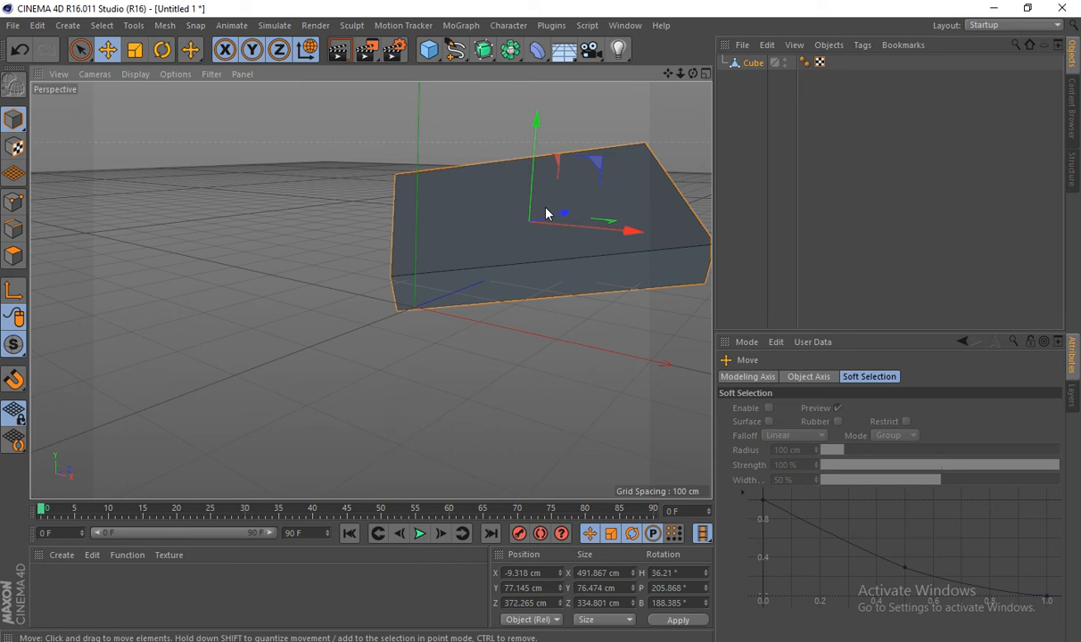
{"action": "left_click_drag", "start_coordinate": [550, 209], "coordinate": [413, 226], "text": "alt"}
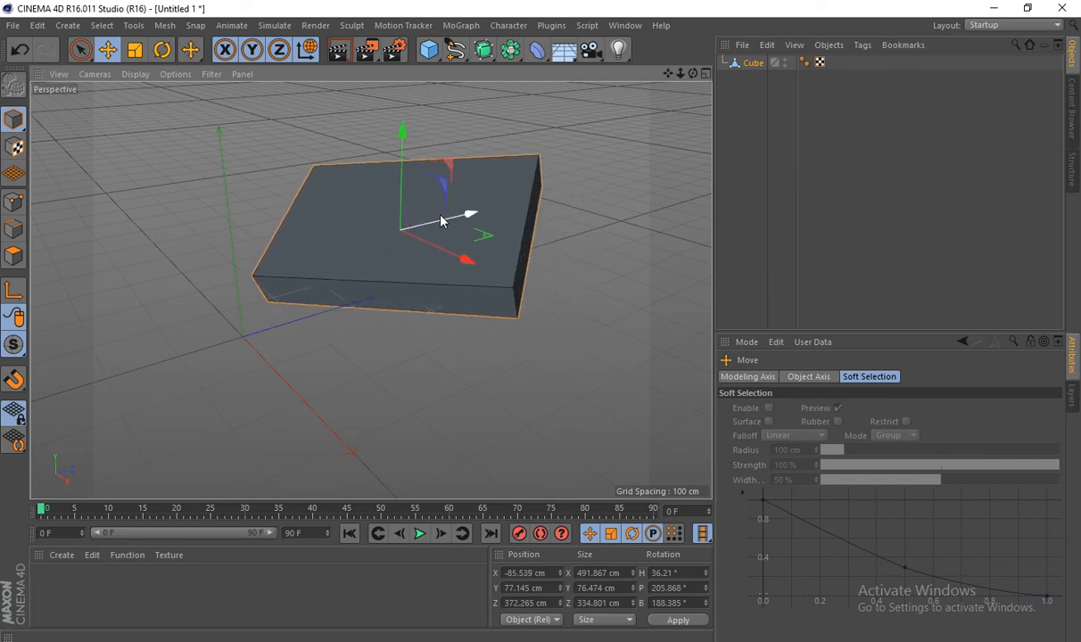
{"action": "left_click", "coordinate": [305, 52]}
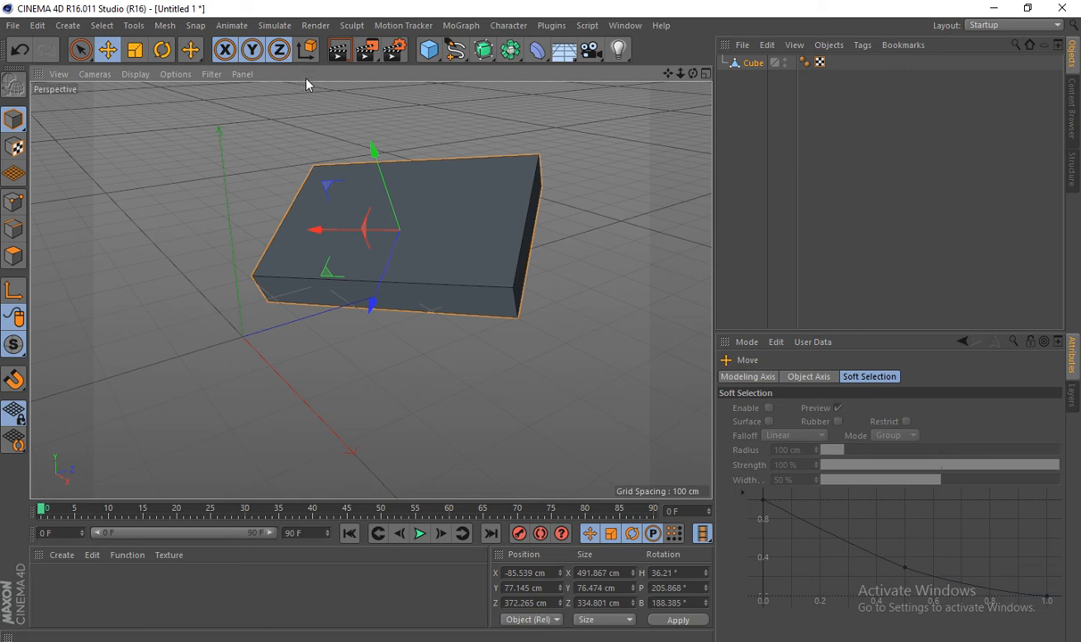
Step: Enable axis modification and shift the cube's axis point around with the Move tool
{"action": "left_click", "coordinate": [16, 290]}
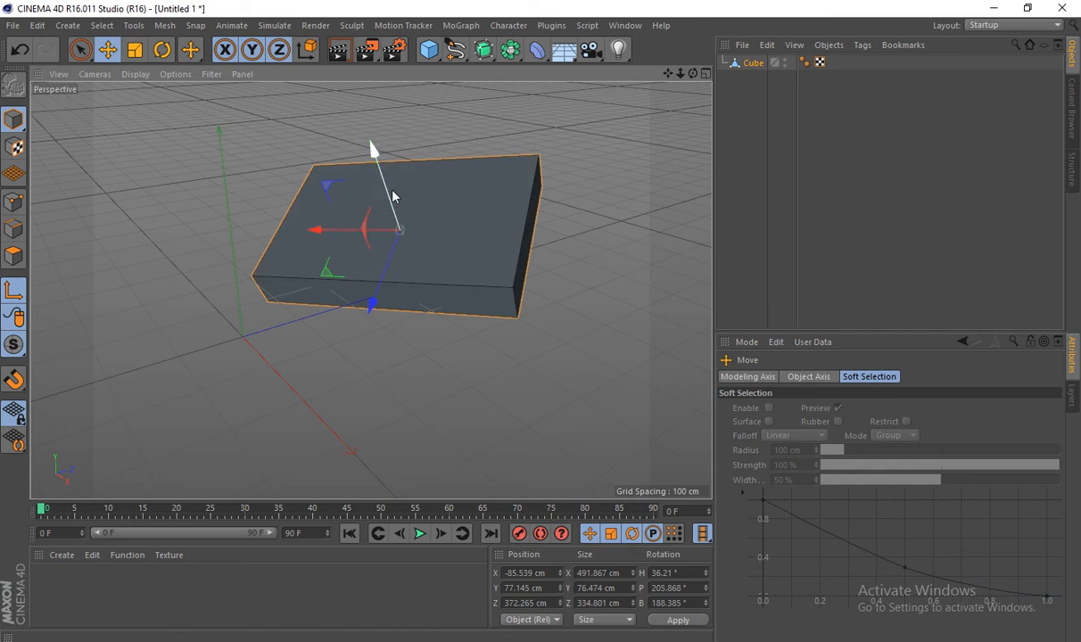
{"action": "left_click_drag", "start_coordinate": [389, 194], "coordinate": [353, 128]}
{"action": "left_click_drag", "start_coordinate": [301, 164], "coordinate": [293, 203]}
{"action": "left_click_drag", "start_coordinate": [195, 179], "coordinate": [354, 194]}
{"action": "left_click_drag", "start_coordinate": [405, 92], "coordinate": [393, 210]}
Step: Replace the edited cube with a new cube primitive and flatten its height to about 38 cm
{"action": "key", "text": "Delete"}
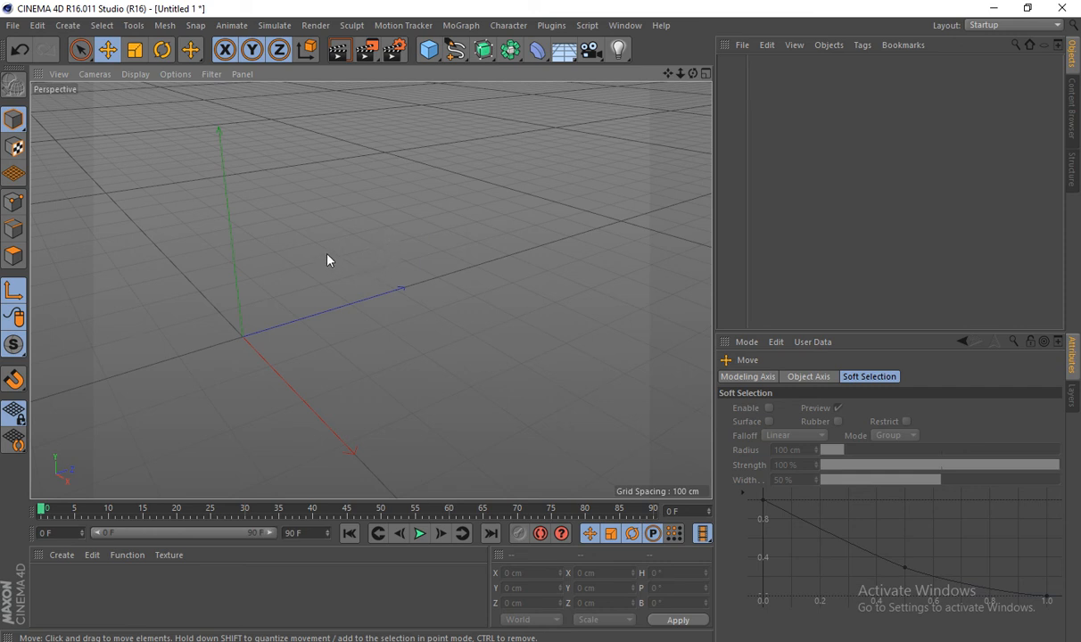
{"action": "left_click", "coordinate": [429, 56]}
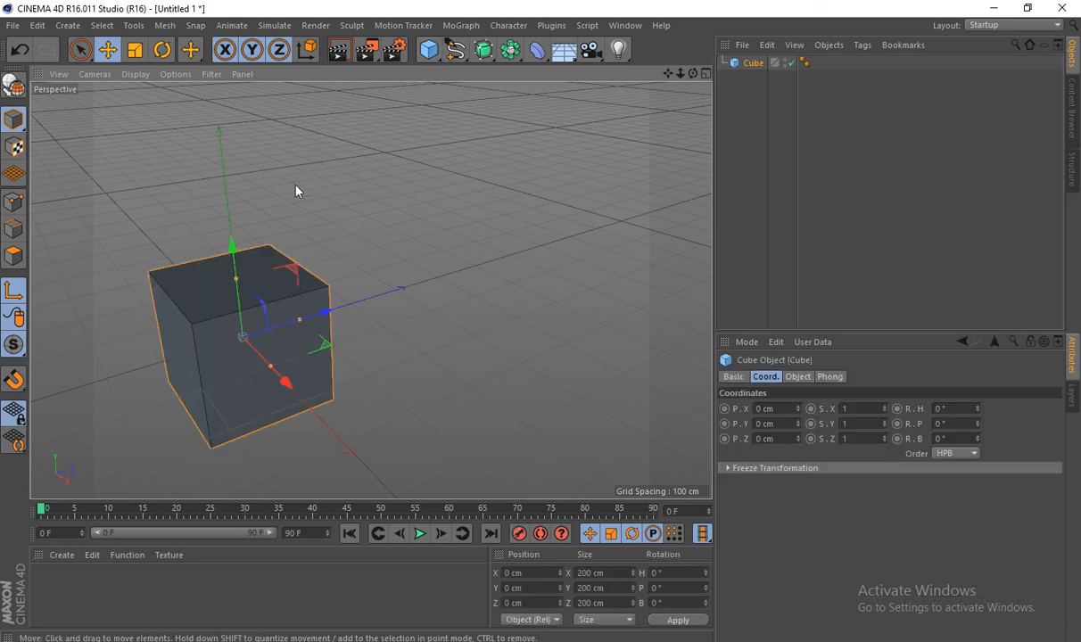
{"action": "middle_click_drag", "start_coordinate": [244, 348], "coordinate": [326, 289], "text": "alt"}
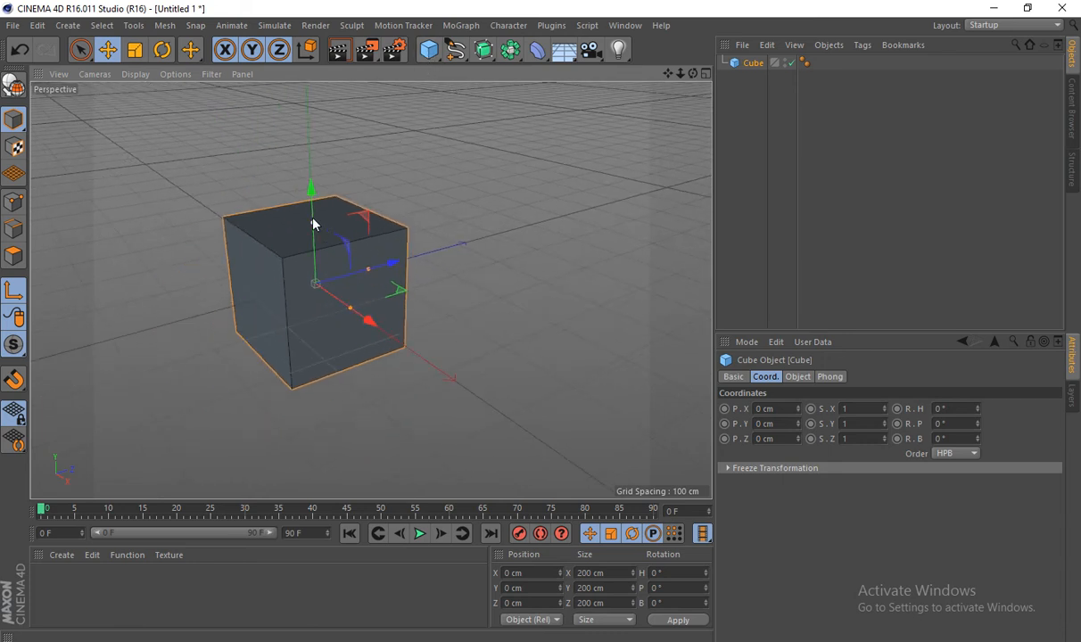
{"action": "left_click_drag", "start_coordinate": [311, 223], "coordinate": [309, 287], "text": "alt"}
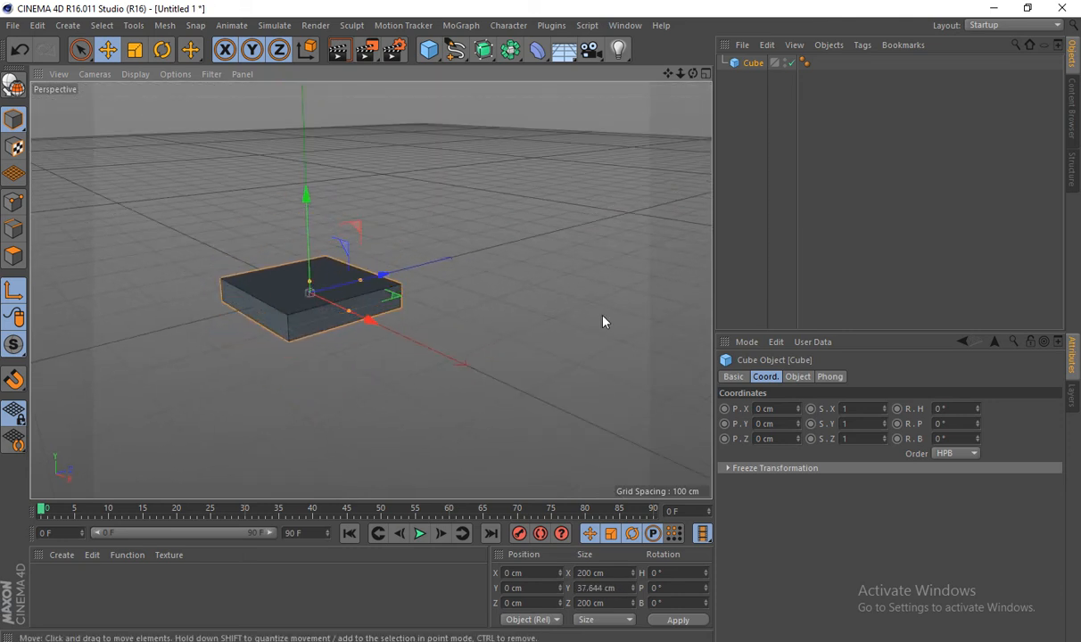
Step: Flatten the new cube further and set its Y size to exactly 15 cm in the object properties
{"action": "left_click", "coordinate": [799, 376]}
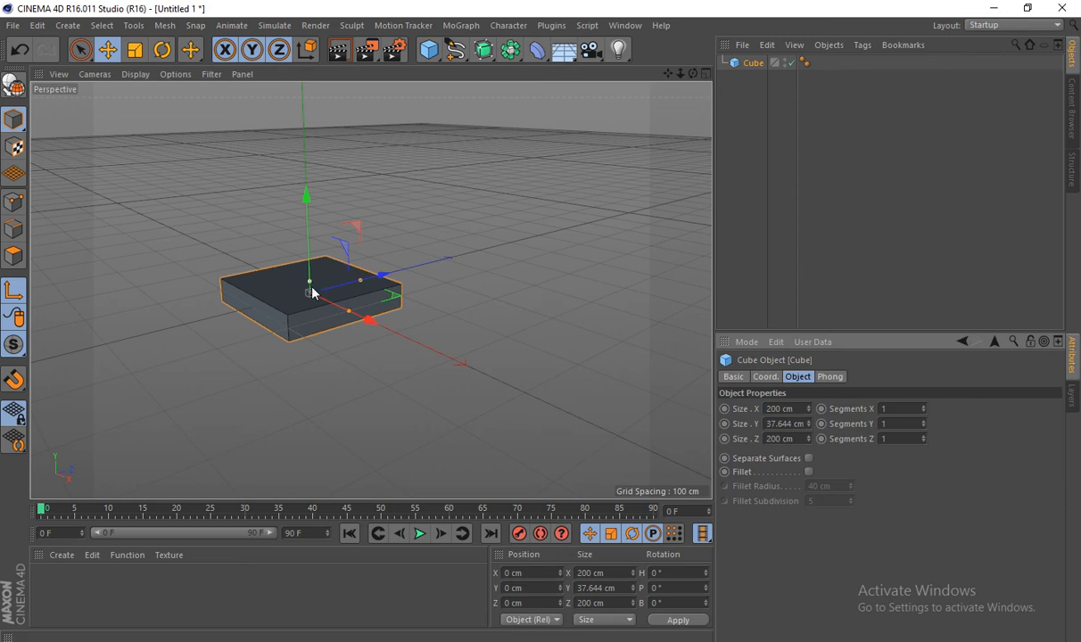
{"action": "left_click_drag", "start_coordinate": [308, 285], "coordinate": [309, 292]}
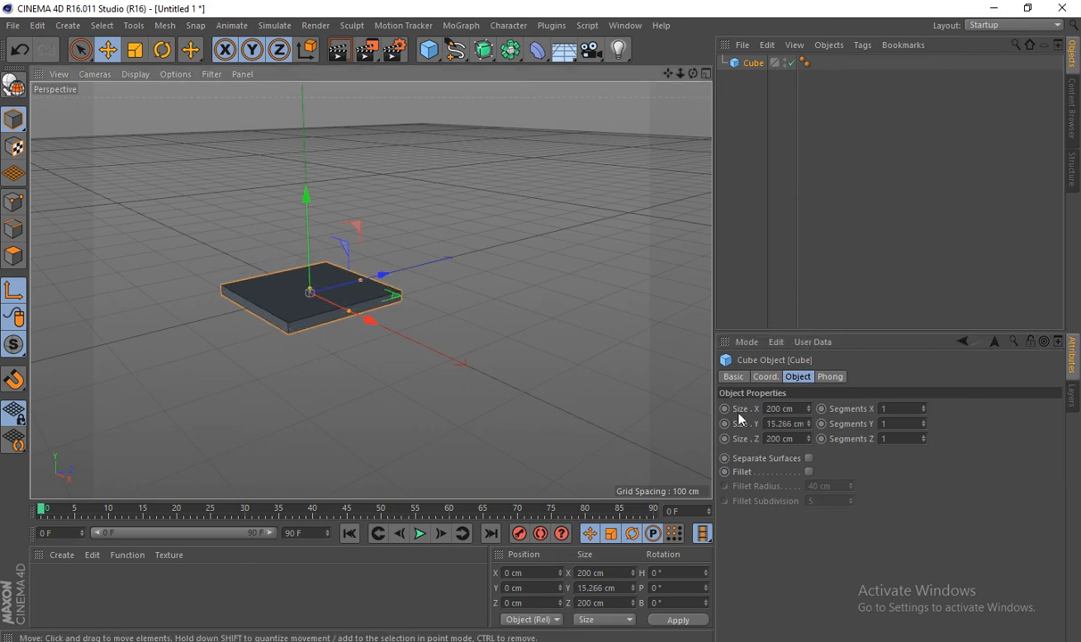
{"action": "left_click", "coordinate": [802, 424]}
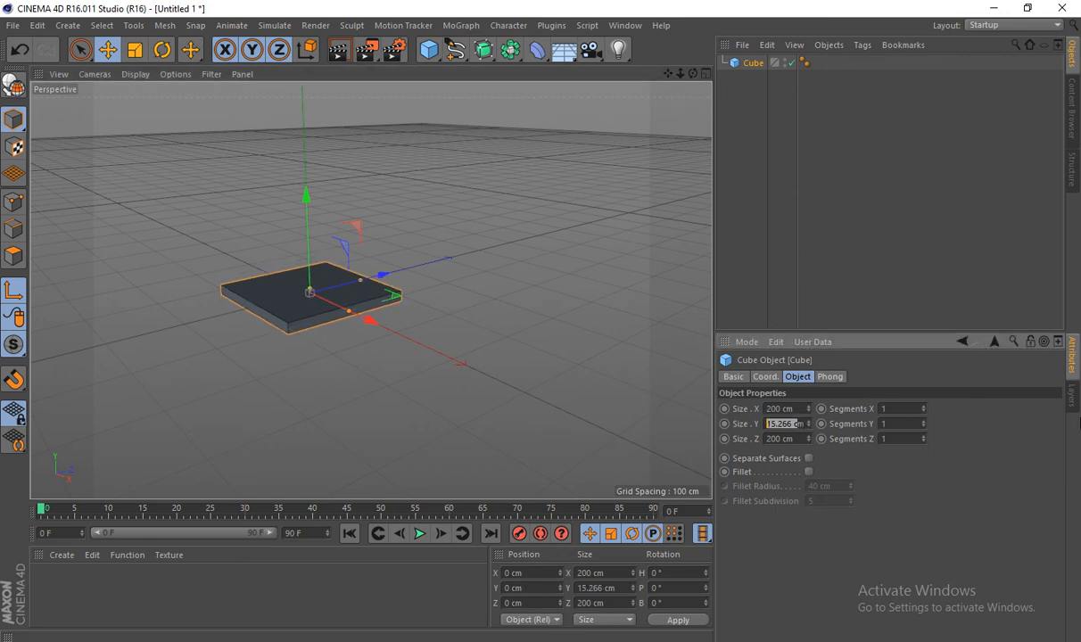
{"action": "type", "text": "1500"}
{"action": "key", "text": "Return"}
{"action": "key", "text": "BackSpace"}
{"action": "key", "text": "BackSpace"}
{"action": "key", "text": "BackSpace"}
{"action": "key", "text": "BackSpace"}
{"action": "key", "text": "BackSpace"}
{"action": "key", "text": "Return"}
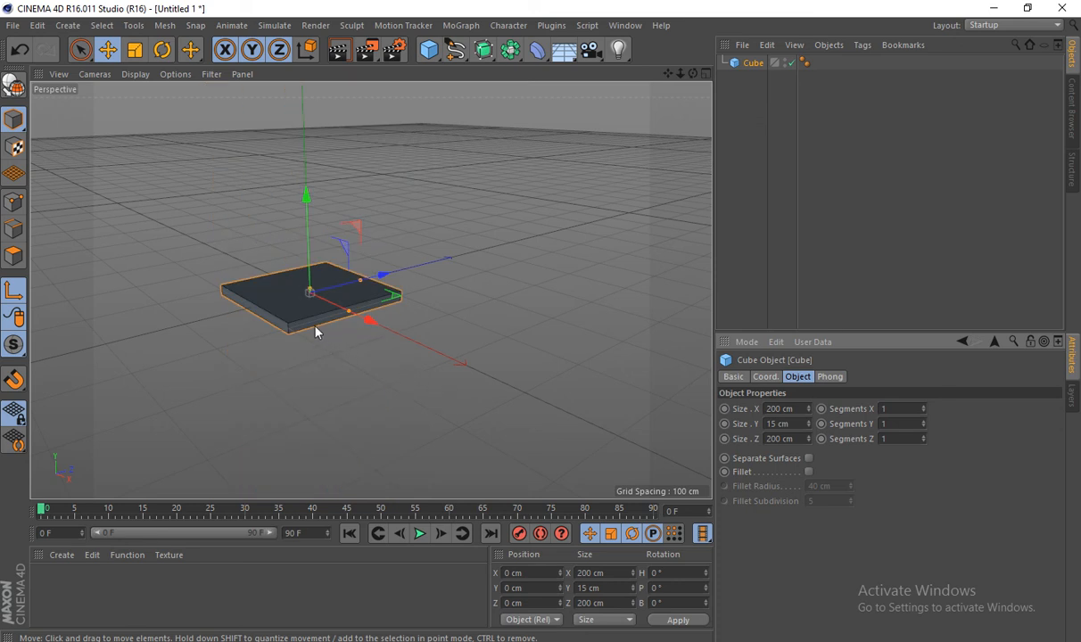
Step: Add a second cube primitive and narrow it to a post of about 31 × 200 × 60 cm
{"action": "mouse_move", "coordinate": [311, 335]}
{"action": "left_mouse_down", "text": "alt"}
{"action": "mouse_move", "coordinate": [342, 328]}
{"action": "mouse_move", "coordinate": [310, 335]}
{"action": "mouse_move", "coordinate": [339, 335]}
{"action": "mouse_move", "coordinate": [321, 325]}
{"action": "mouse_move", "coordinate": [381, 329]}
{"action": "mouse_move", "coordinate": [358, 310]}
{"action": "left_mouse_up", "text": "alt"}
{"action": "left_click", "coordinate": [429, 50]}
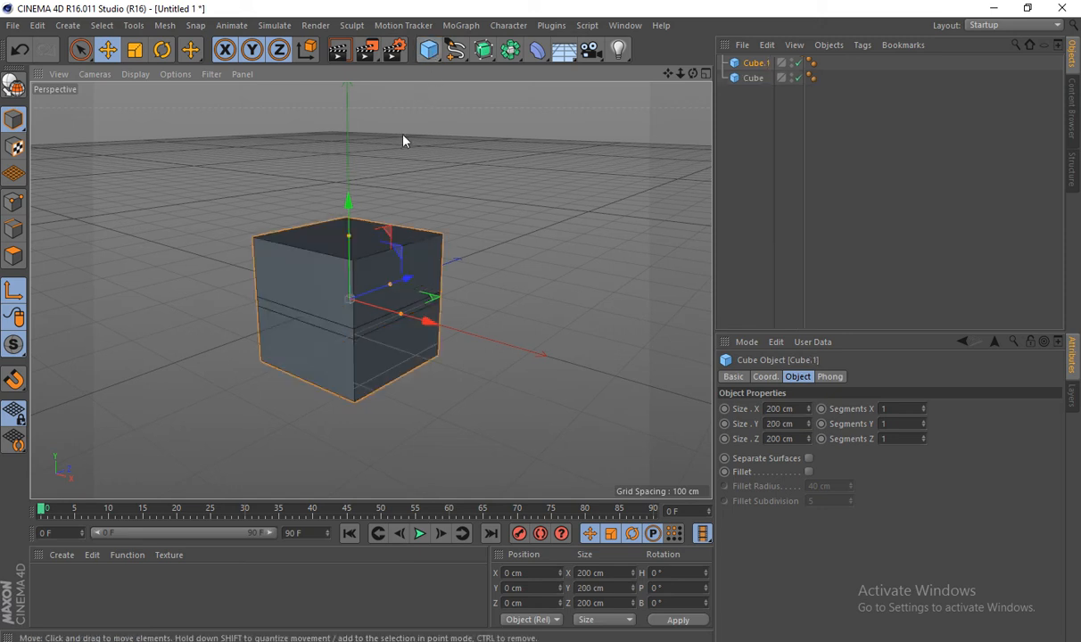
{"action": "left_click_drag", "start_coordinate": [348, 241], "coordinate": [350, 277]}
{"action": "left_click_drag", "start_coordinate": [407, 314], "coordinate": [352, 239]}
{"action": "mouse_move", "coordinate": [365, 309]}
{"action": "left_mouse_down", "text": "alt"}
{"action": "mouse_move", "coordinate": [370, 294]}
{"action": "mouse_move", "coordinate": [356, 308]}
{"action": "left_mouse_up", "text": "alt"}
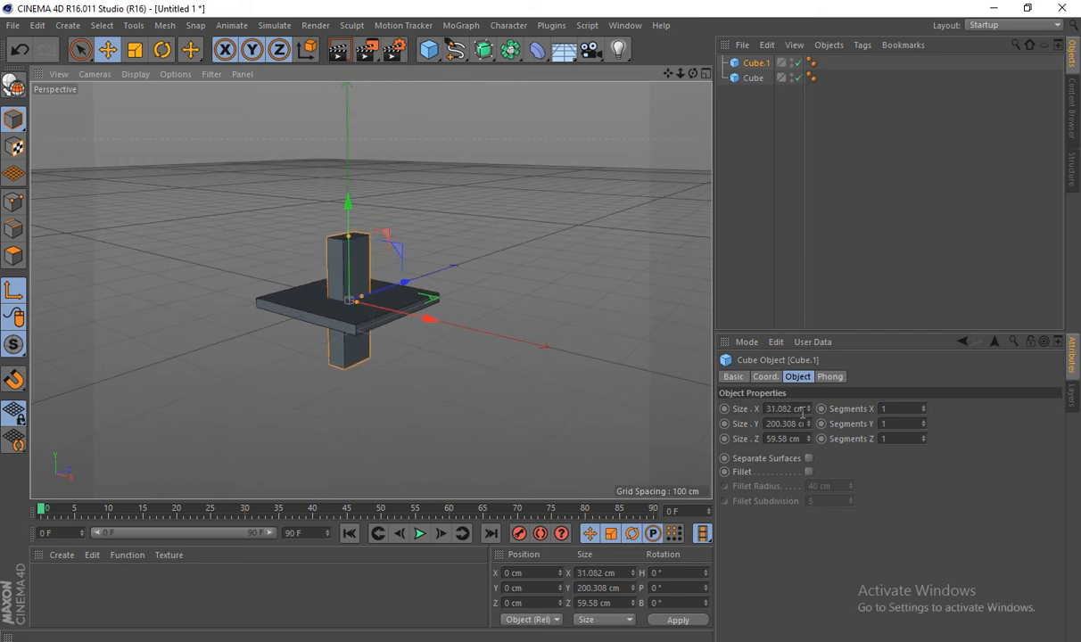
Step: Set the second cube's X size and Z size to 25 cm each
{"action": "left_click", "coordinate": [804, 410]}
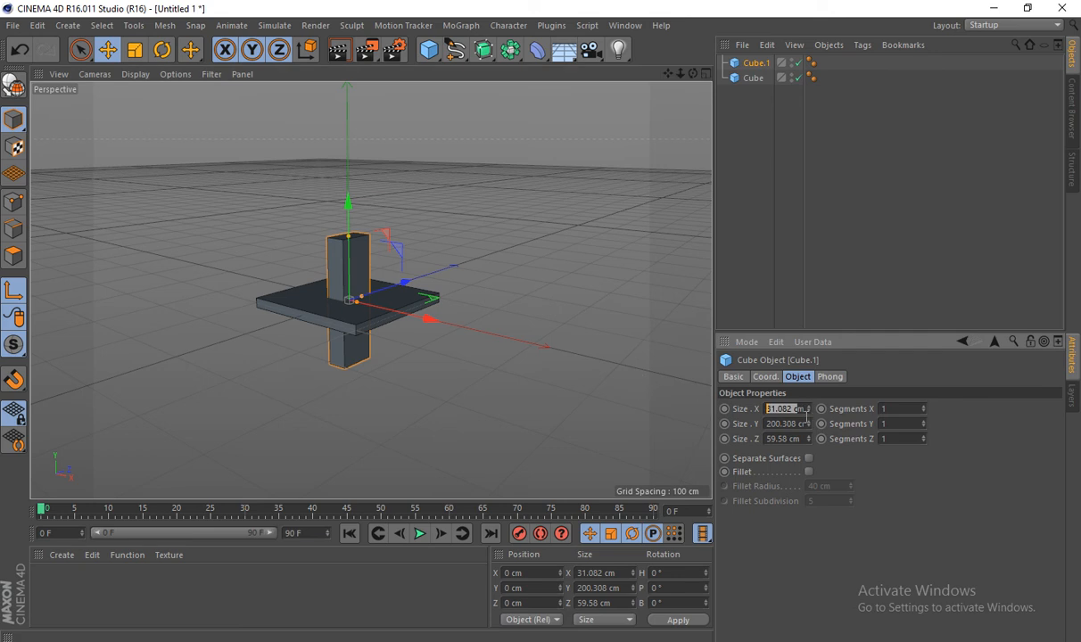
{"action": "type", "text": "2500"}
{"action": "key", "text": "Return"}
{"action": "left_click", "coordinate": [801, 410]}
{"action": "type", "text": "25"}
{"action": "key", "text": "Return"}
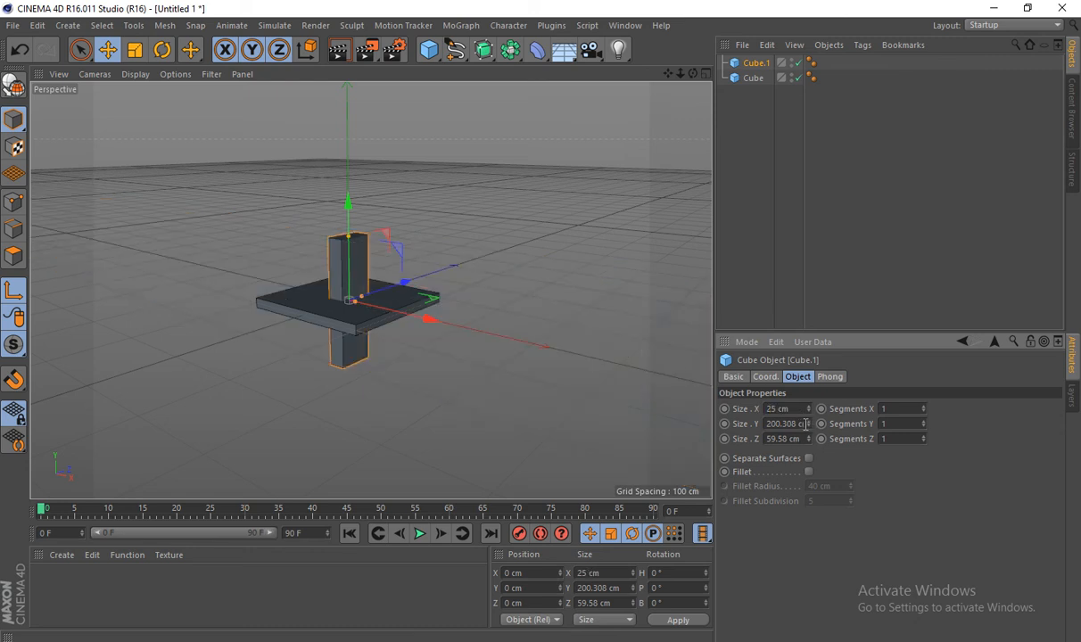
{"action": "left_click_drag", "start_coordinate": [809, 440], "coordinate": [809, 464]}
{"action": "left_click", "coordinate": [784, 438]}
{"action": "type", "text": "25"}
{"action": "key", "text": "Return"}
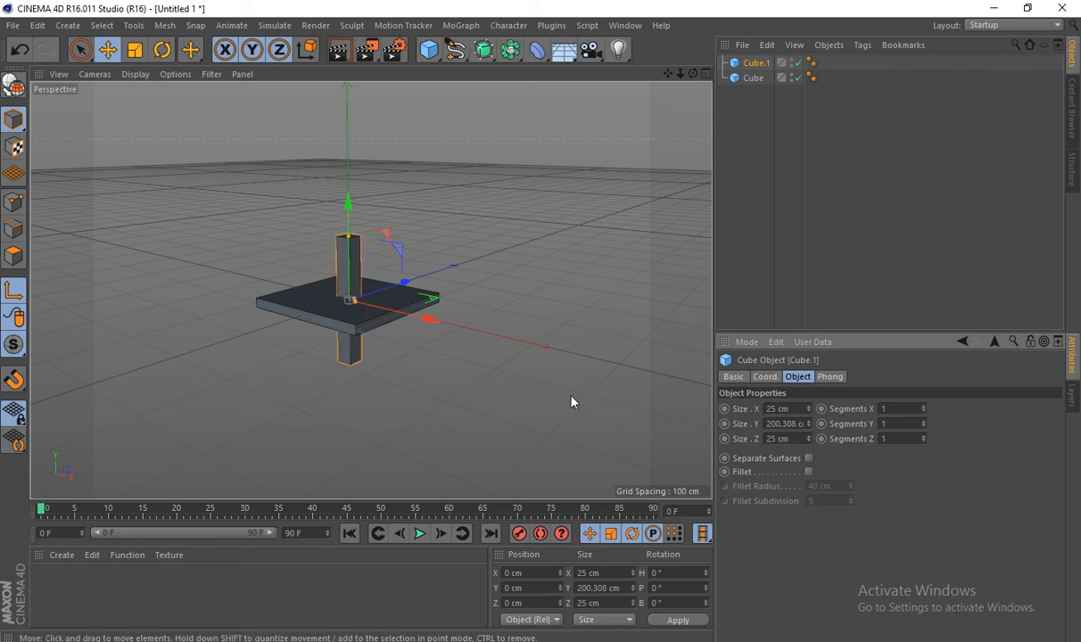
Step: Try changing the second cube vertically in the viewport, and undo the change
{"action": "scroll", "coordinate": [345, 295], "scroll_direction": "up", "scroll_amount": 2}
{"action": "left_click_drag", "start_coordinate": [349, 230], "coordinate": [351, 261]}
{"action": "key", "text": "ctrl+z"}
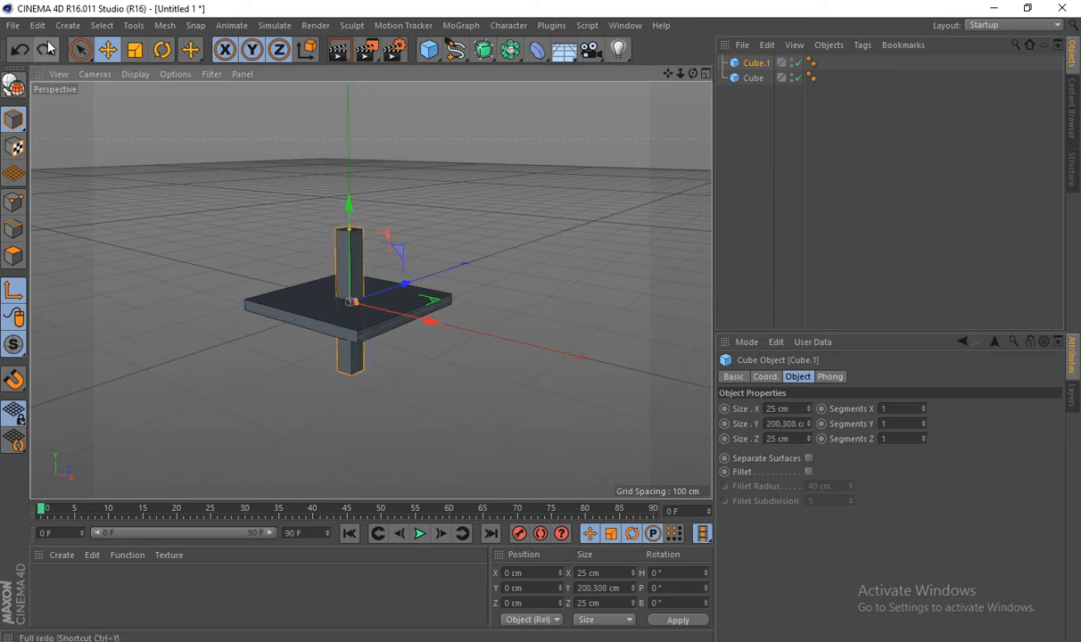
Step: Move the post down beneath one corner of the slab, to about X -84, Y -111, Z -74 cm
{"action": "left_click", "coordinate": [112, 48]}
{"action": "left_click_drag", "start_coordinate": [347, 207], "coordinate": [315, 354]}
{"action": "left_click_drag", "start_coordinate": [417, 357], "coordinate": [345, 411]}
{"action": "left_click_drag", "start_coordinate": [273, 309], "coordinate": [312, 265], "text": "alt"}
{"action": "left_click_drag", "start_coordinate": [264, 300], "coordinate": [440, 183]}
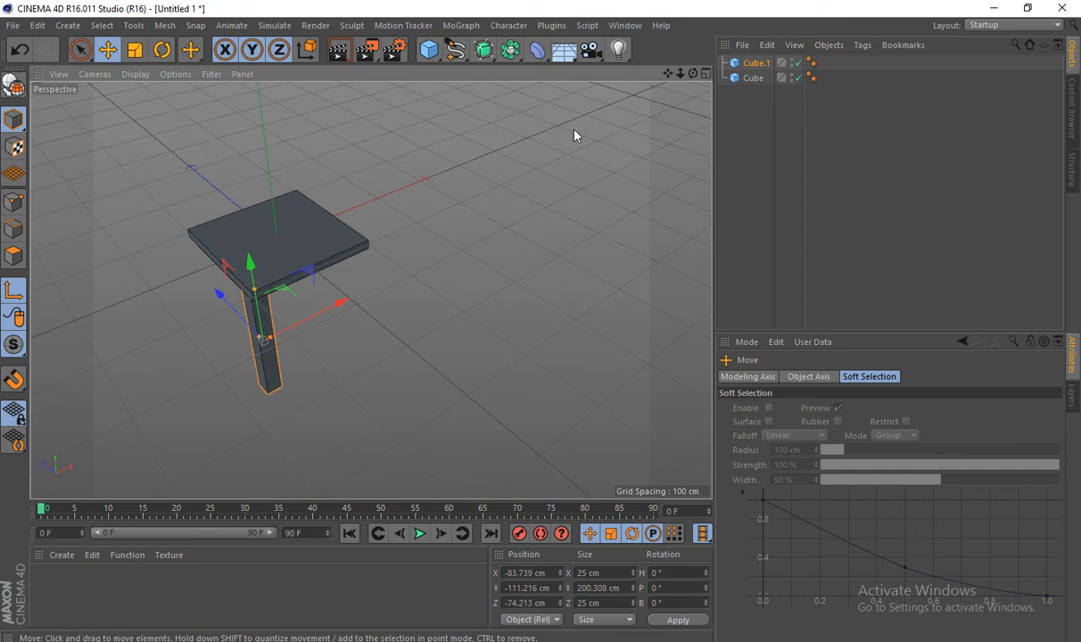
Step: Align the leg just inside the slab's corner in the top view, at about X -80 cm and Z -81 cm
{"action": "middle_click", "coordinate": [669, 69]}
{"action": "scroll", "coordinate": [519, 202], "scroll_direction": "up", "scroll_amount": 5}
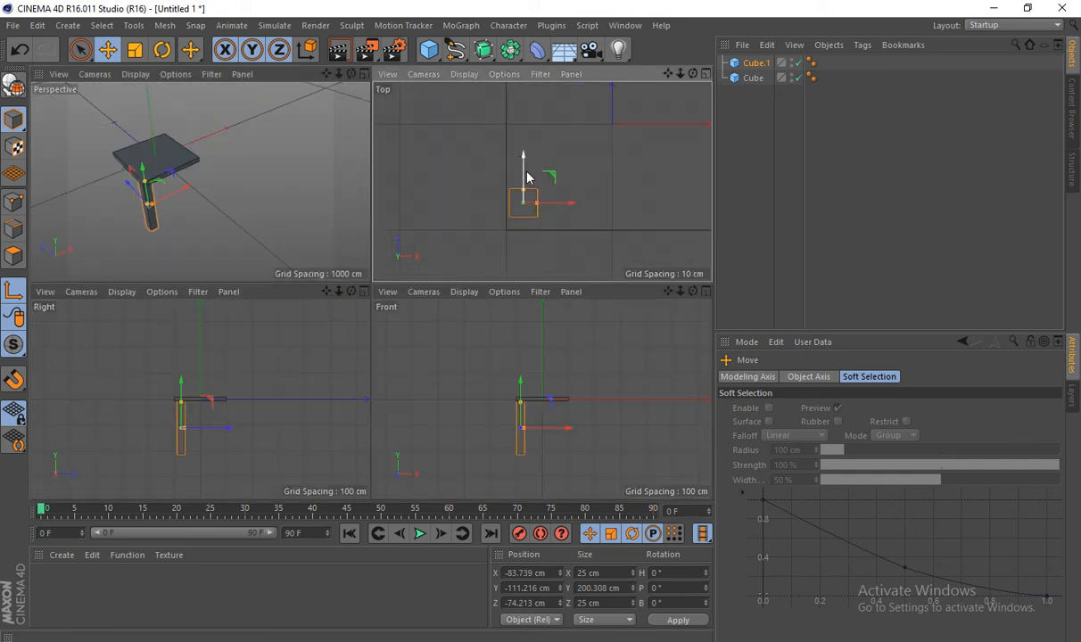
{"action": "mouse_move", "coordinate": [523, 160]}
{"action": "left_mouse_down"}
{"action": "mouse_move", "coordinate": [524, 174]}
{"action": "mouse_move", "coordinate": [526, 163]}
{"action": "left_mouse_up"}
{"action": "mouse_move", "coordinate": [571, 210]}
{"action": "left_mouse_down"}
{"action": "mouse_move", "coordinate": [601, 214]}
{"action": "mouse_move", "coordinate": [546, 218]}
{"action": "mouse_move", "coordinate": [578, 218]}
{"action": "left_mouse_up"}
{"action": "key", "text": "ctrl+z"}
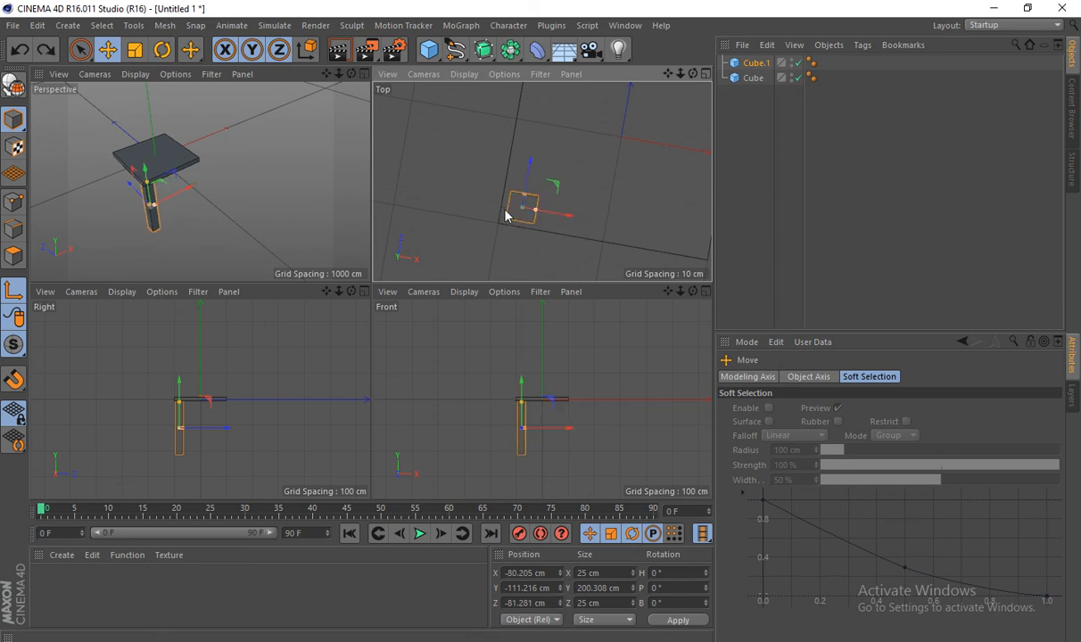
Step: Raise the leg to about Y -105 cm so its upper end sits slightly inside the slab
{"action": "scroll", "coordinate": [167, 413], "scroll_direction": "up", "scroll_amount": 10}
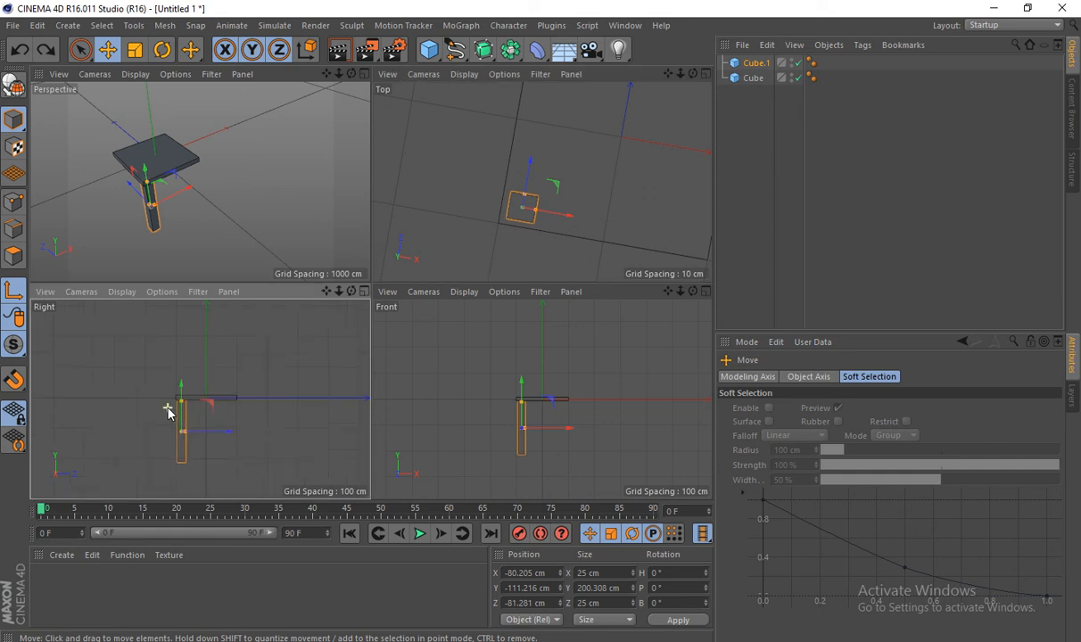
{"action": "scroll", "coordinate": [251, 385], "scroll_direction": "up", "scroll_amount": 1}
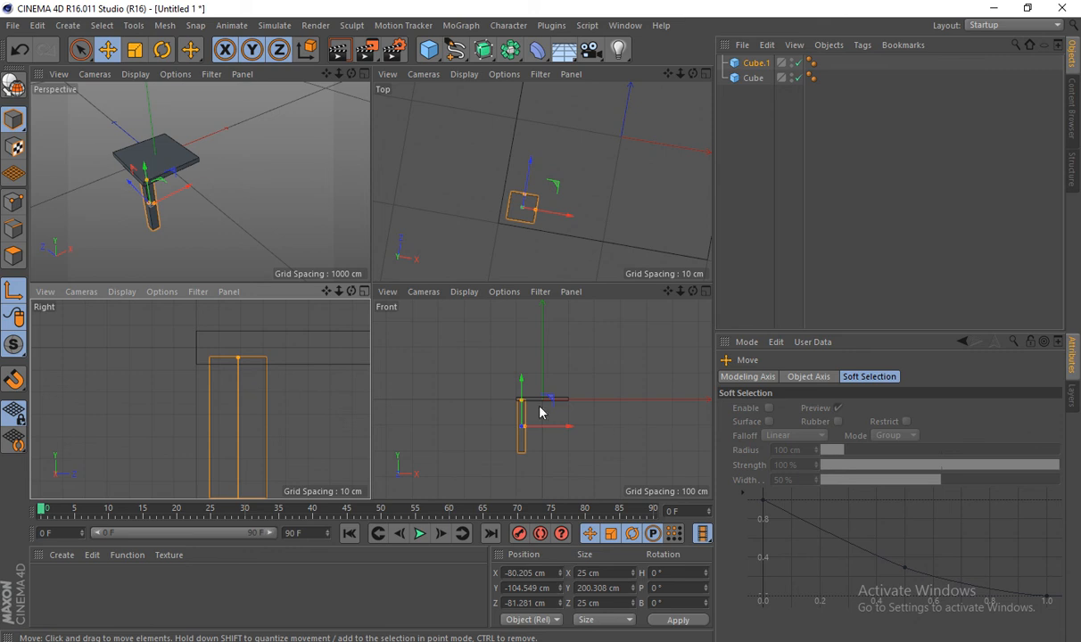
{"action": "scroll", "coordinate": [538, 411], "scroll_direction": "up", "scroll_amount": 3}
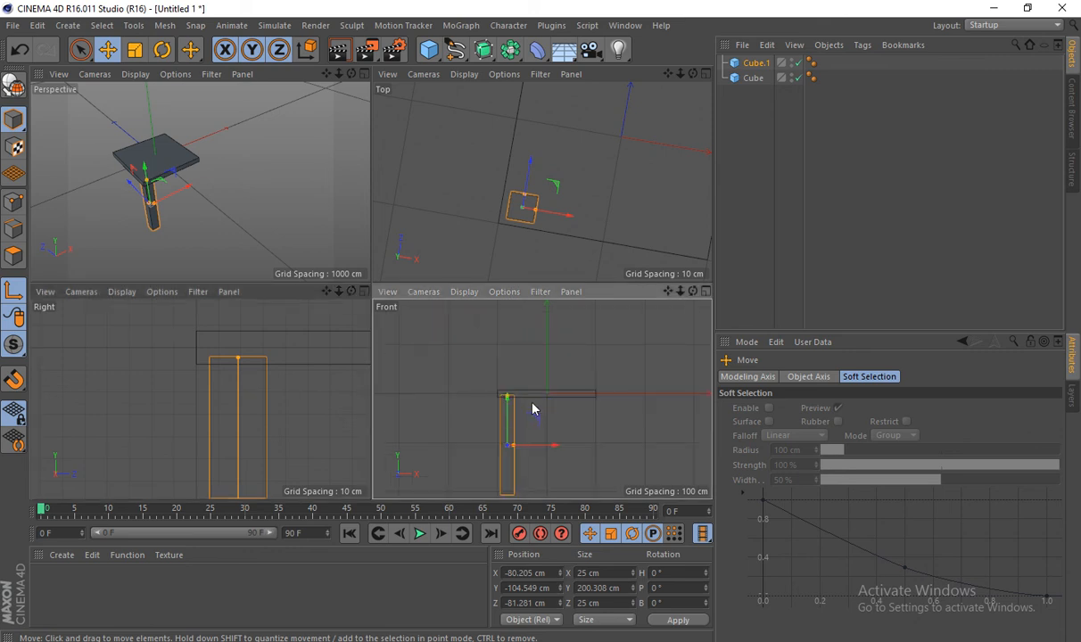
{"action": "left_click_drag", "start_coordinate": [540, 221], "coordinate": [566, 213], "text": "alt"}
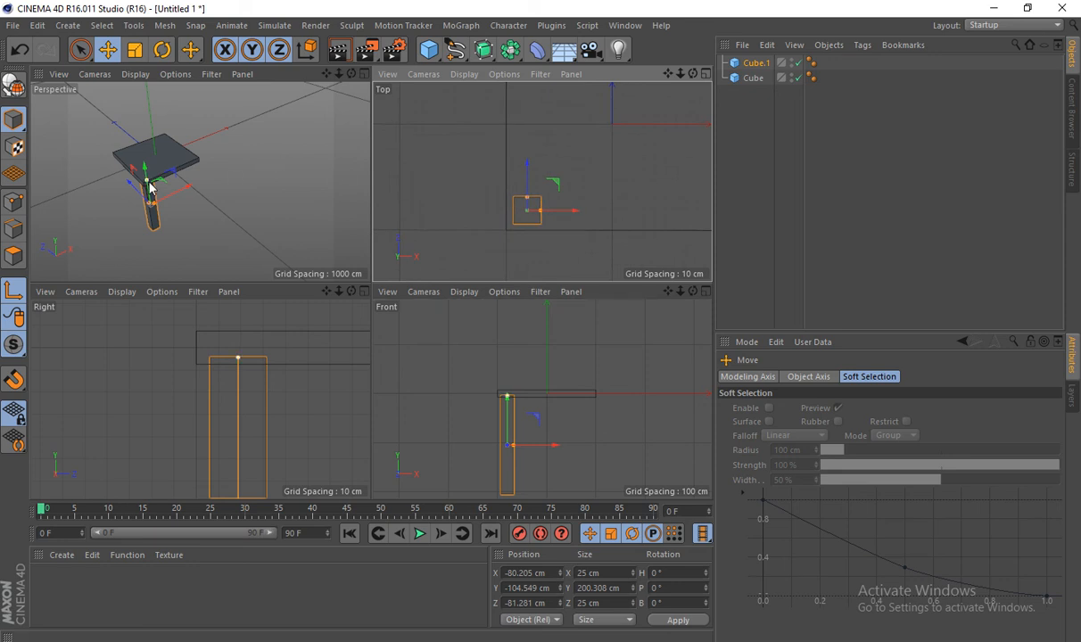
Step: Duplicate the leg in place, undoing the attempted shift of the copy
{"action": "left_click_drag", "start_coordinate": [189, 190], "coordinate": [213, 176], "text": "alt"}
{"action": "key", "text": "ctrl+z"}
{"action": "key", "text": "ctrl+z"}
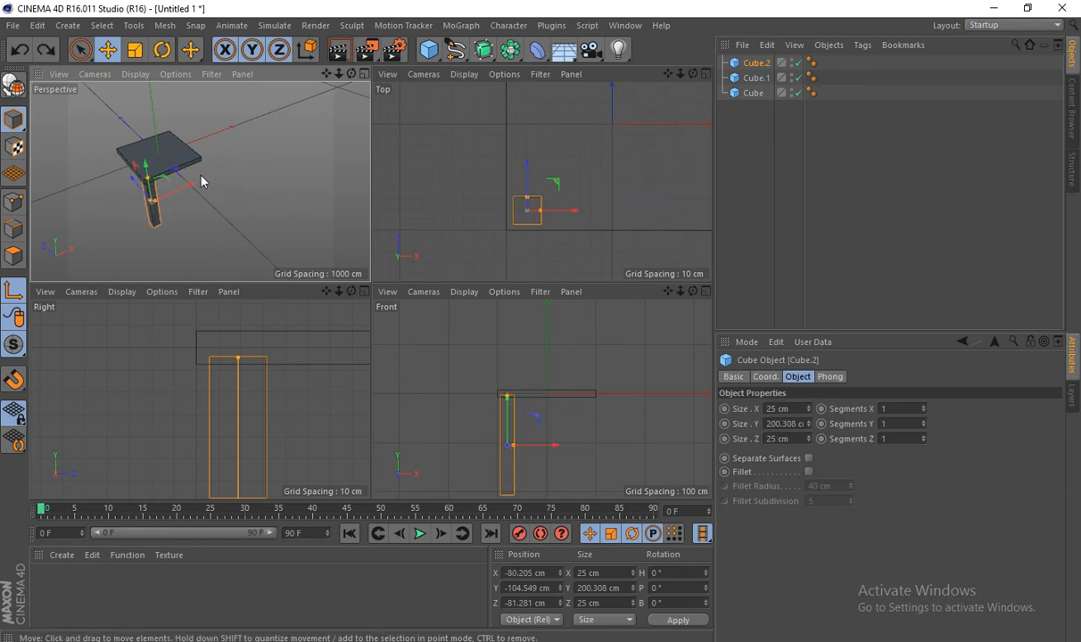
Step: Copy the leg along the X axis to the neighbouring corner, at about X 80 cm
{"action": "key", "text": "space"}
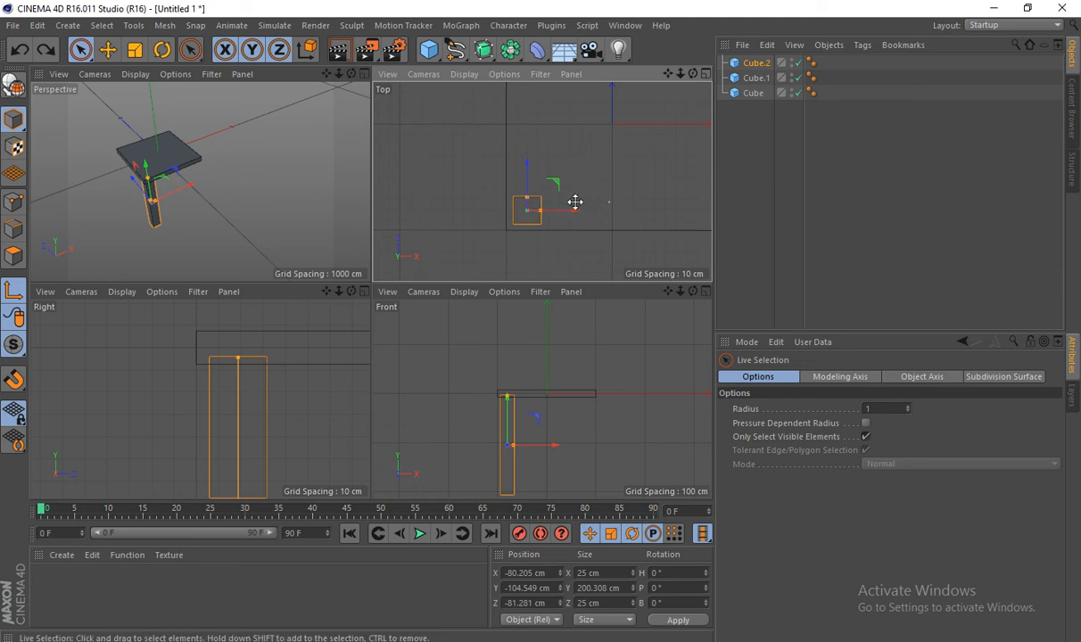
{"action": "mouse_move", "coordinate": [636, 194]}
{"action": "left_mouse_down", "text": "alt"}
{"action": "mouse_move", "coordinate": [622, 193]}
{"action": "mouse_move", "coordinate": [637, 184]}
{"action": "left_mouse_up", "text": "alt"}
{"action": "scroll", "coordinate": [148, 183], "scroll_direction": "up", "scroll_amount": 5}
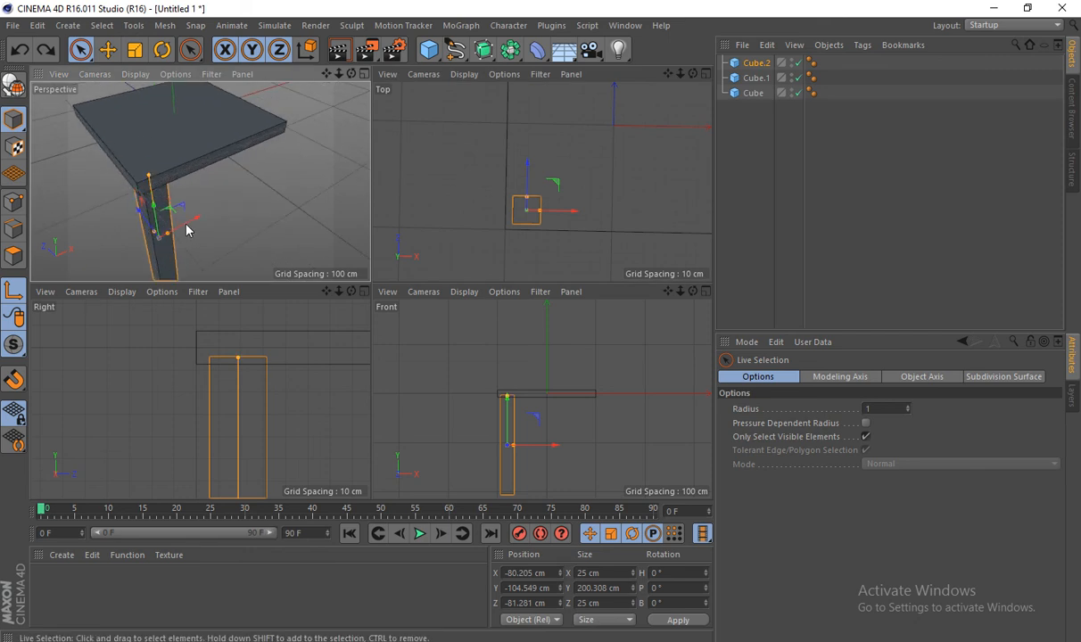
{"action": "left_click_drag", "start_coordinate": [187, 229], "coordinate": [284, 194], "text": "ctrl"}
Step: Duplicate the second corner's leg and move the copy along Z to the opposite edge, at about Z 81 cm
{"action": "middle_click_drag", "start_coordinate": [612, 169], "coordinate": [533, 168], "text": "alt"}
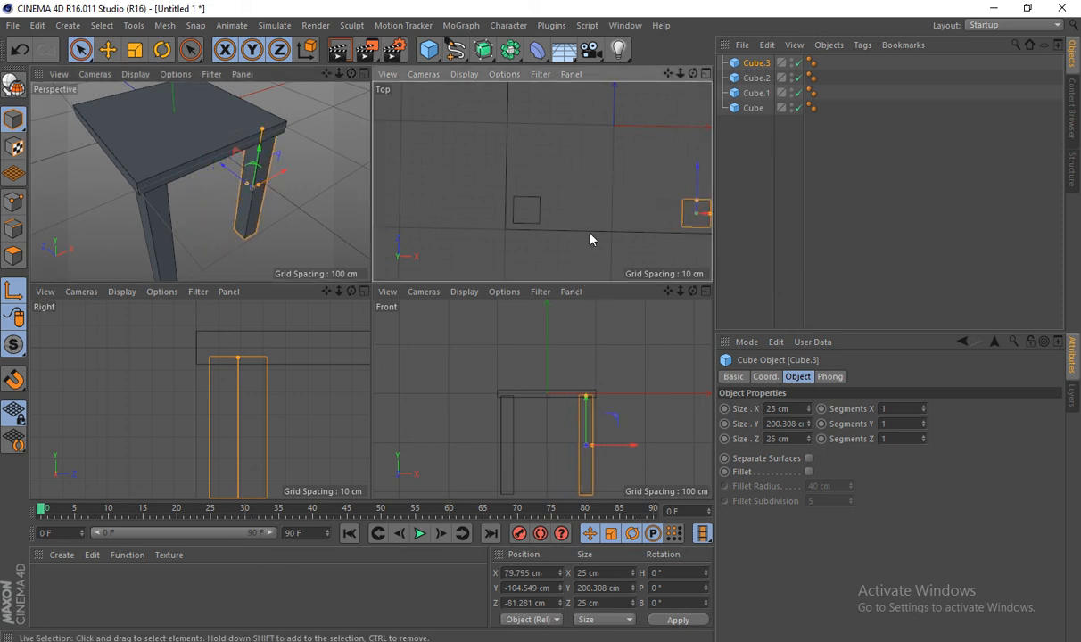
{"action": "middle_click_drag", "start_coordinate": [590, 239], "coordinate": [448, 237], "text": "alt"}
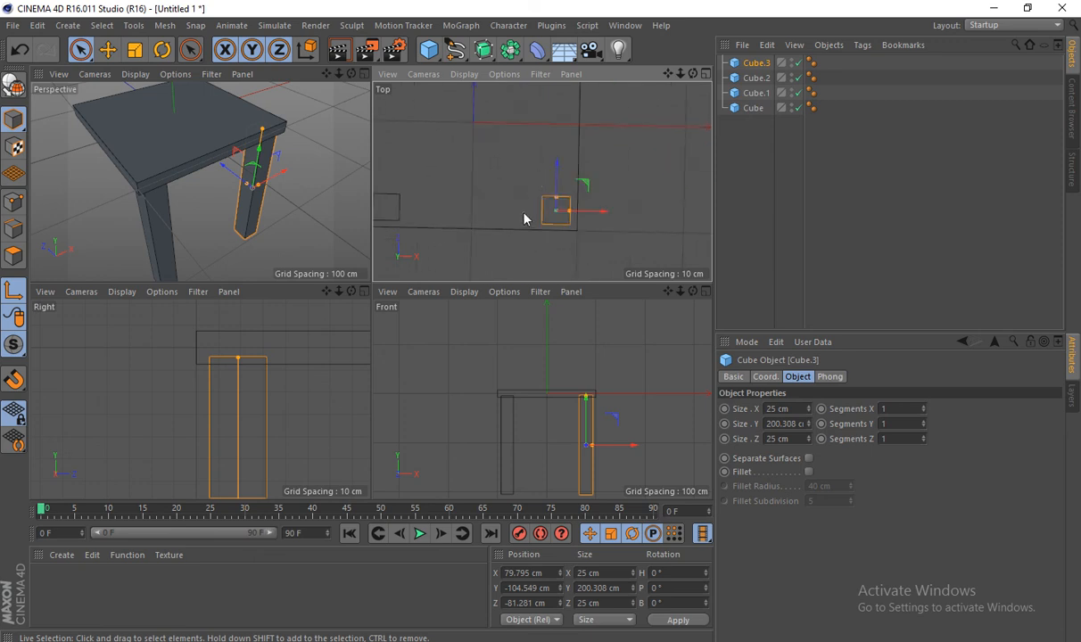
{"action": "middle_click_drag", "start_coordinate": [494, 161], "coordinate": [532, 185], "text": "alt"}
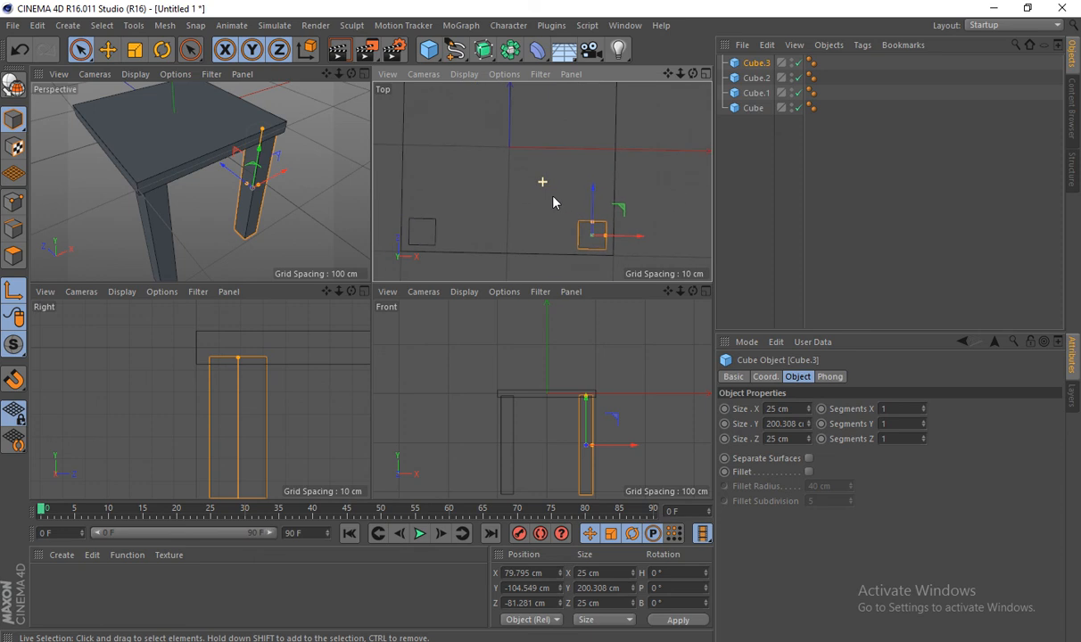
{"action": "left_click_drag", "start_coordinate": [518, 223], "coordinate": [511, 223], "text": "alt"}
{"action": "left_click", "coordinate": [598, 235], "text": "ctrl"}
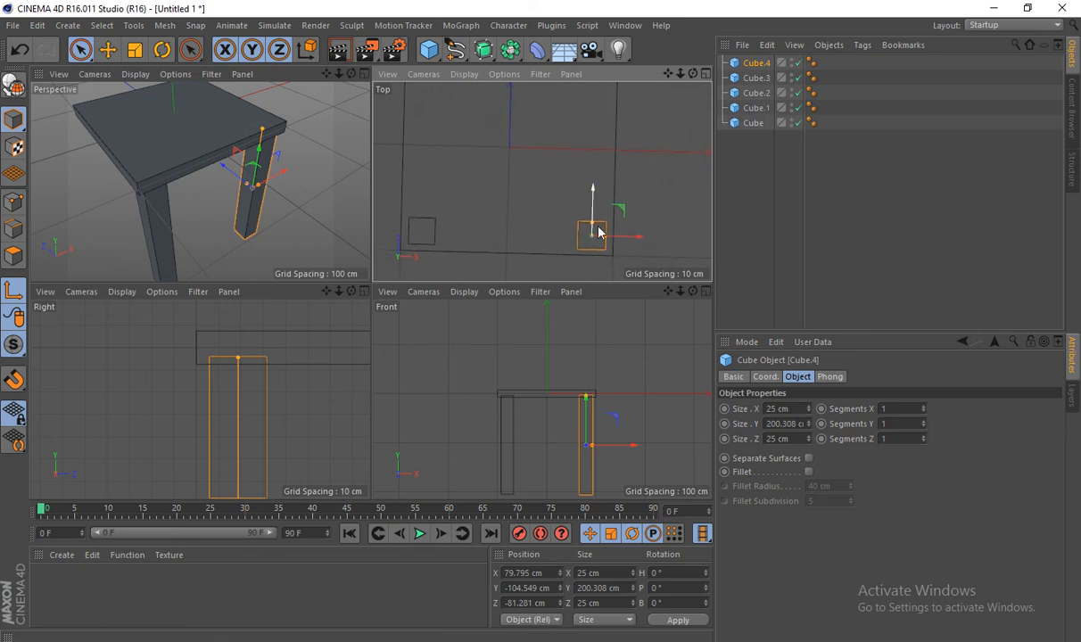
{"action": "left_click_drag", "start_coordinate": [590, 198], "coordinate": [594, 114]}
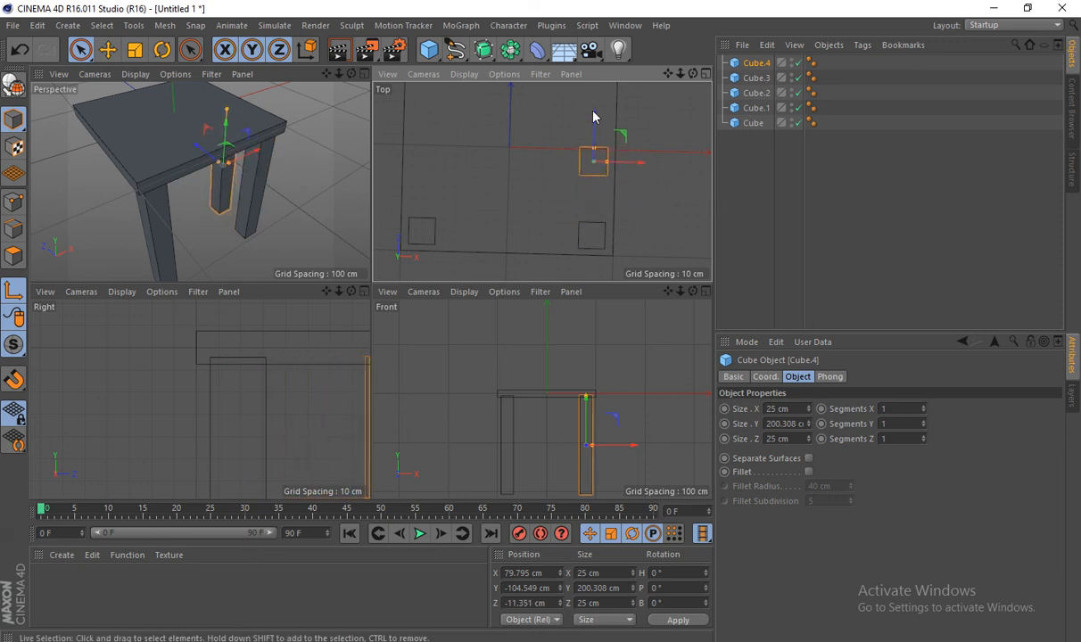
{"action": "middle_click_drag", "start_coordinate": [593, 116], "coordinate": [597, 229], "text": "alt"}
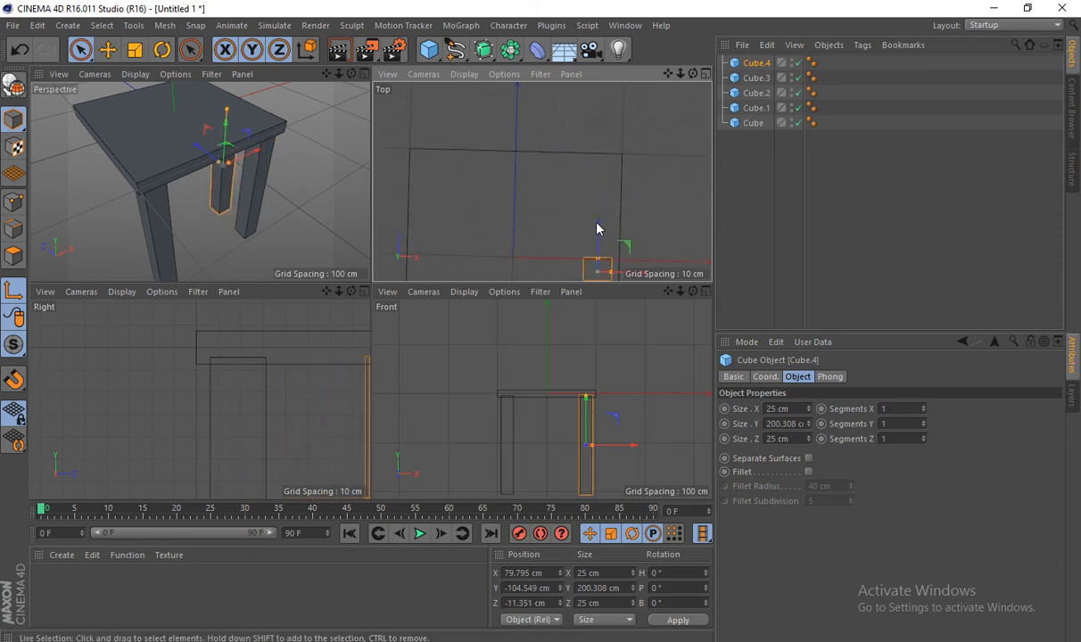
{"action": "left_click", "coordinate": [596, 144]}
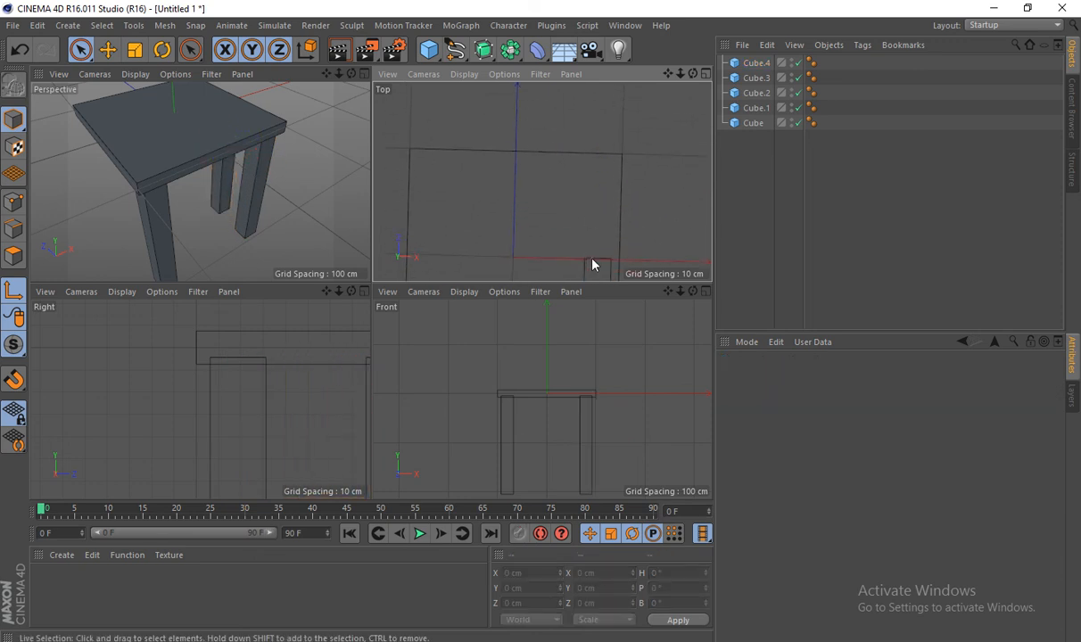
{"action": "left_click", "coordinate": [593, 265]}
{"action": "left_click_drag", "start_coordinate": [600, 233], "coordinate": [611, 136]}
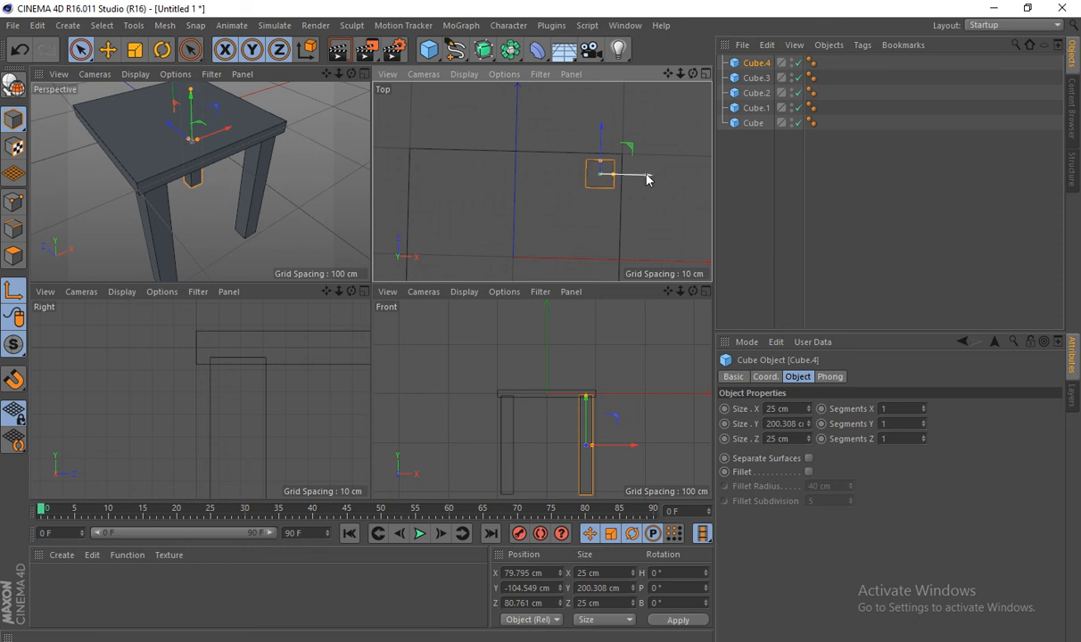
Step: Copy the third corner's leg along X to the remaining corner, at about X -80 cm
{"action": "left_click_drag", "start_coordinate": [647, 179], "coordinate": [477, 173], "text": "ctrl"}
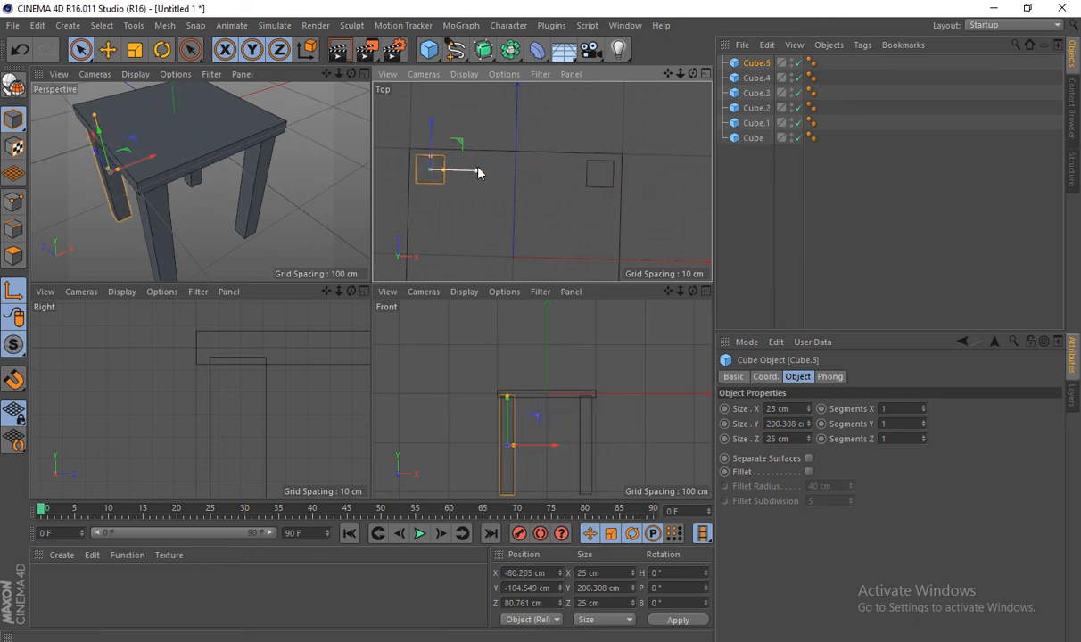
{"action": "left_click_drag", "start_coordinate": [214, 223], "coordinate": [184, 207], "text": "alt"}
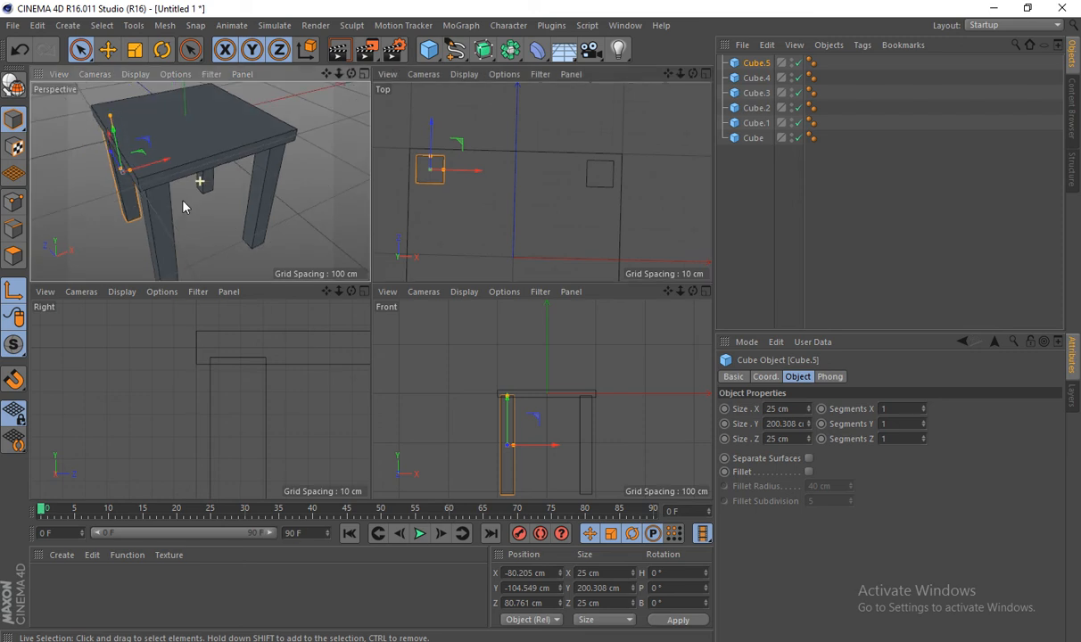
{"action": "middle_click", "coordinate": [217, 208]}
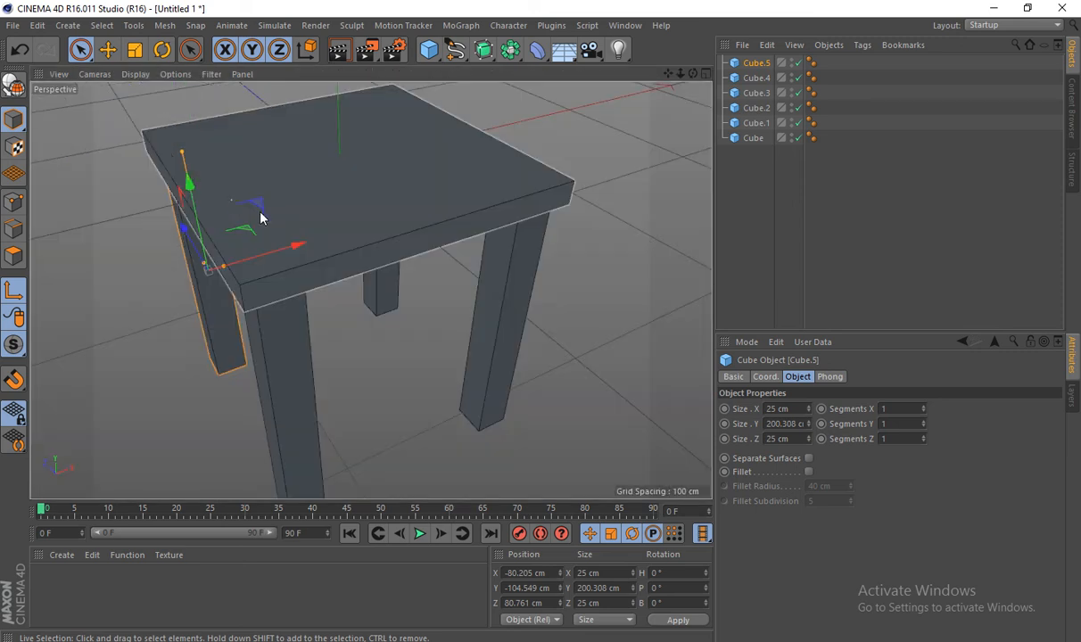
{"action": "scroll", "coordinate": [439, 285], "scroll_direction": "down", "scroll_amount": 5}
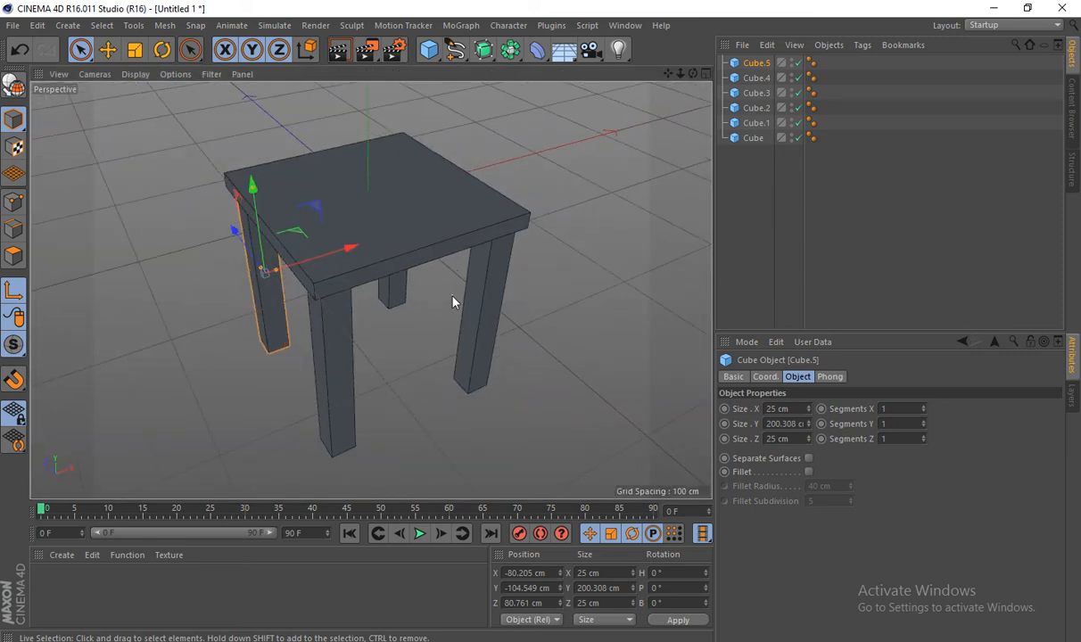
Step: Select the flat slab and duplicate it in place with copy and paste
{"action": "left_click_drag", "start_coordinate": [434, 311], "coordinate": [338, 285], "text": "alt"}
{"action": "left_click_drag", "start_coordinate": [482, 144], "coordinate": [480, 212], "text": "alt"}
{"action": "left_click", "coordinate": [471, 219]}
{"action": "key", "text": "ctrl+c"}
{"action": "key", "text": "ctrl+v"}
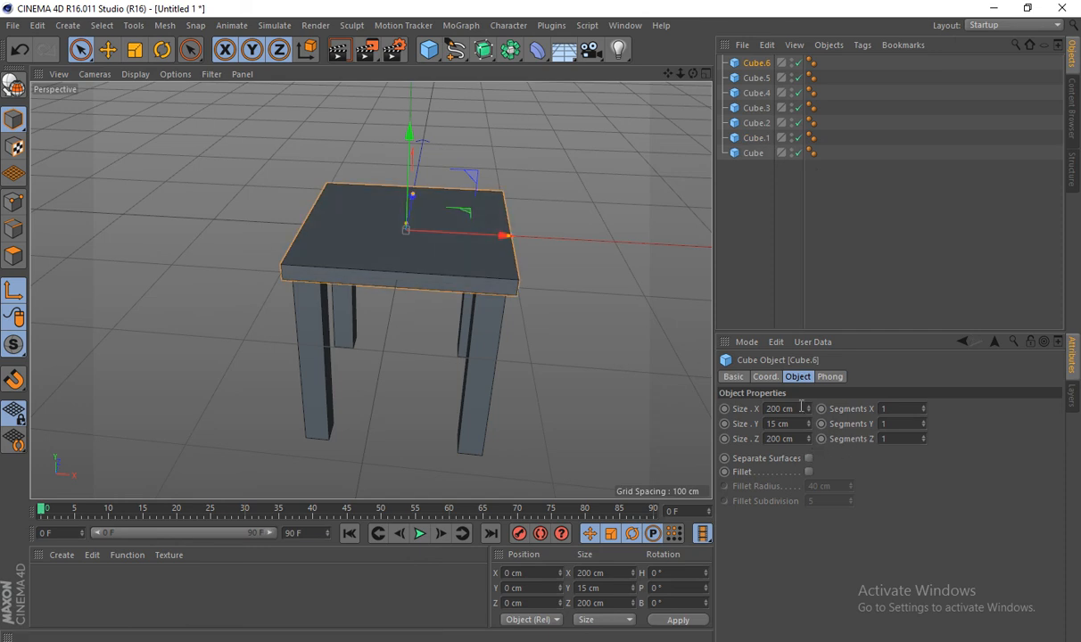
Step: Rotate the duplicated slab upright to a bank angle of about -92°, undoing the first rotation attempt
{"action": "left_click", "coordinate": [162, 51]}
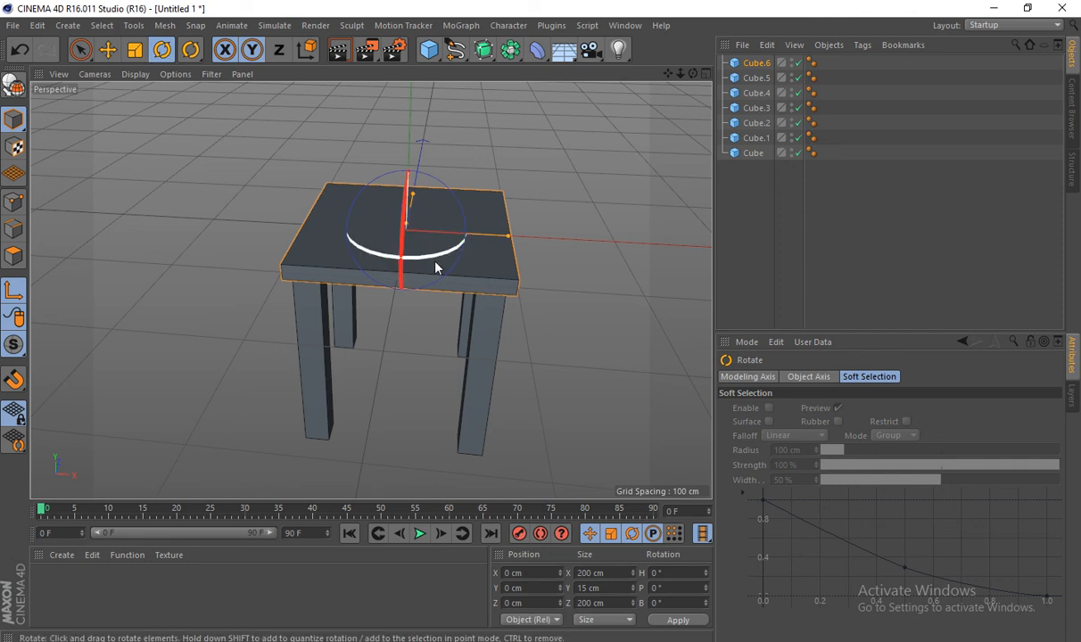
{"action": "left_click_drag", "start_coordinate": [451, 240], "coordinate": [445, 228]}
{"action": "key", "text": "ctrl+z"}
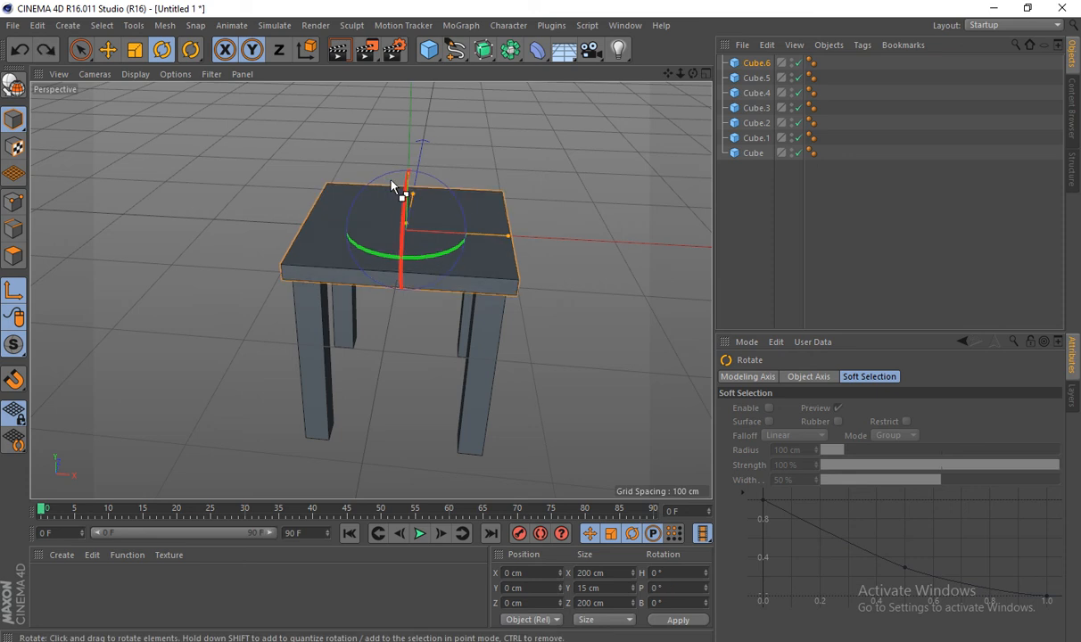
{"action": "left_click_drag", "start_coordinate": [386, 164], "coordinate": [353, 254]}
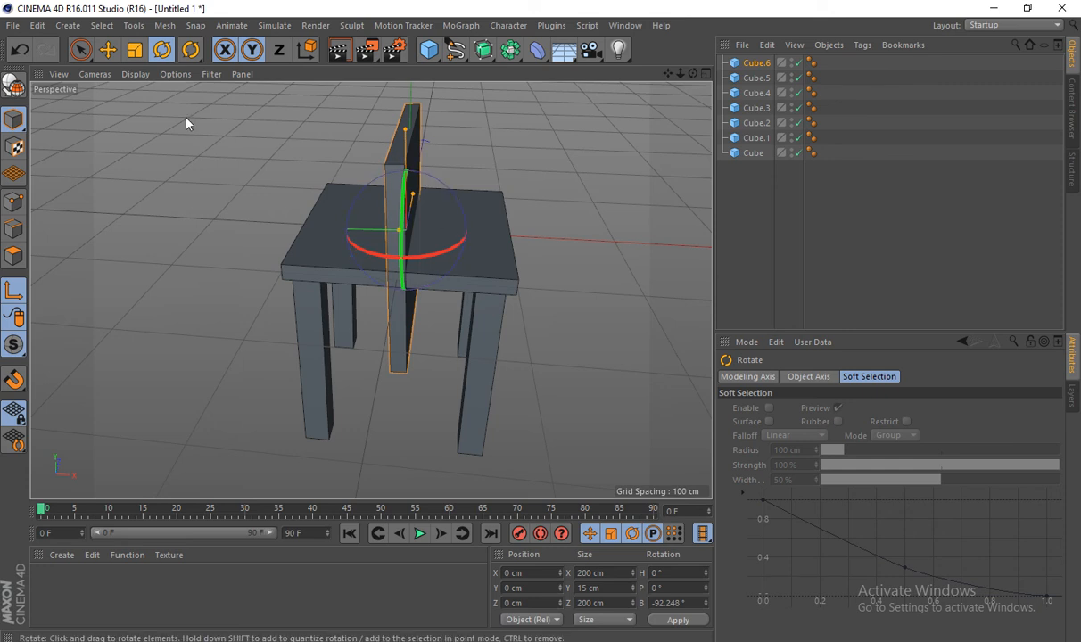
Step: Move the upright slab to the seat's rear edge as a backrest, at about X -92 cm and Y 93 cm
{"action": "left_click", "coordinate": [105, 48]}
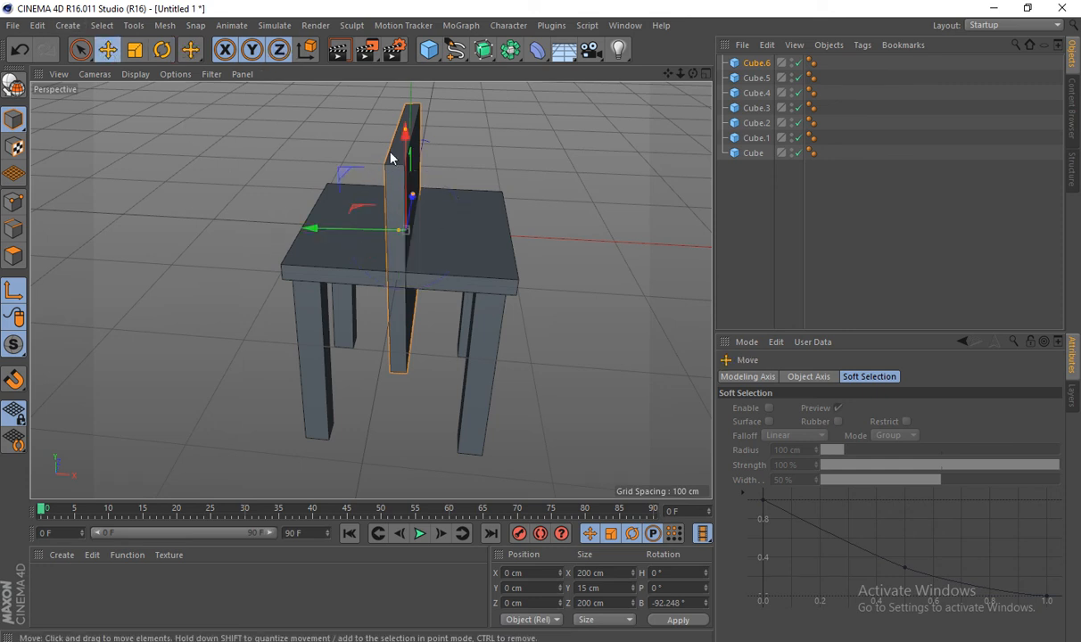
{"action": "mouse_move", "coordinate": [404, 130]}
{"action": "left_mouse_down"}
{"action": "mouse_move", "coordinate": [404, 81]}
{"action": "mouse_move", "coordinate": [405, 124]}
{"action": "left_mouse_up"}
{"action": "key", "text": "ctrl+z"}
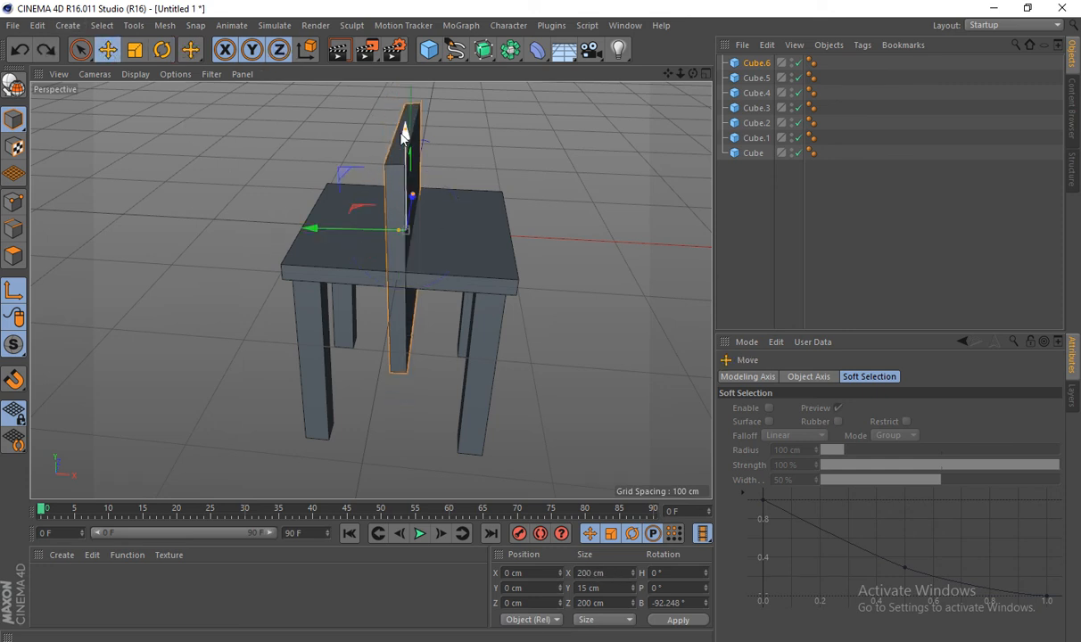
{"action": "scroll", "coordinate": [404, 141], "scroll_direction": "down", "scroll_amount": 2}
{"action": "left_click_drag", "start_coordinate": [404, 183], "coordinate": [290, 137]}
{"action": "left_click_drag", "start_coordinate": [482, 179], "coordinate": [352, 218], "text": "alt"}
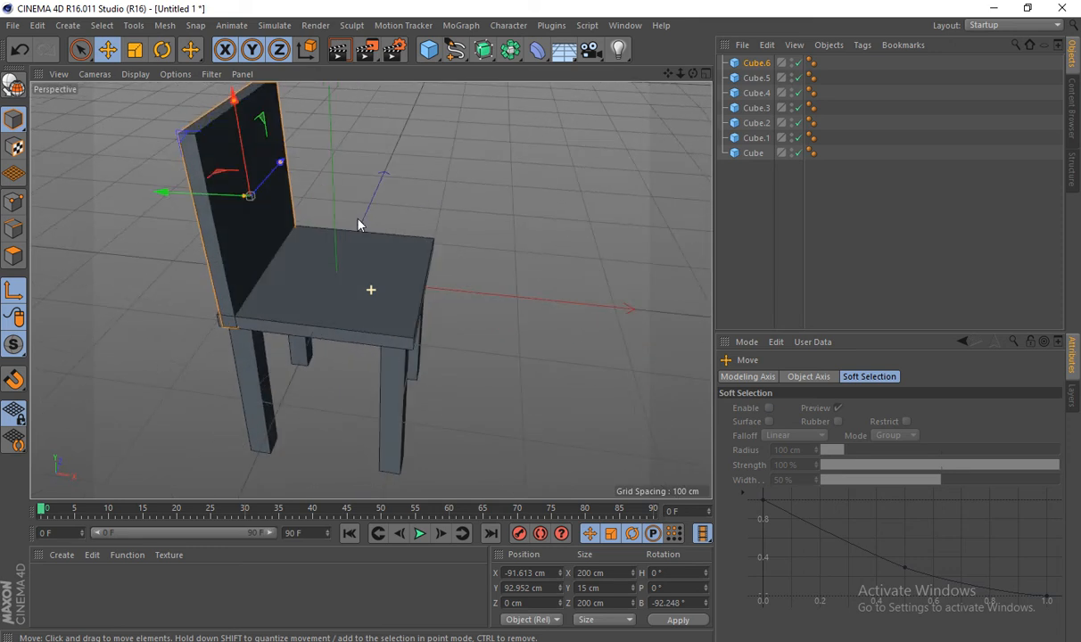
Step: Raise the backrest in the front view to about Y 102 cm so its lower end stays within the seat's thickness
{"action": "left_click", "coordinate": [705, 74]}
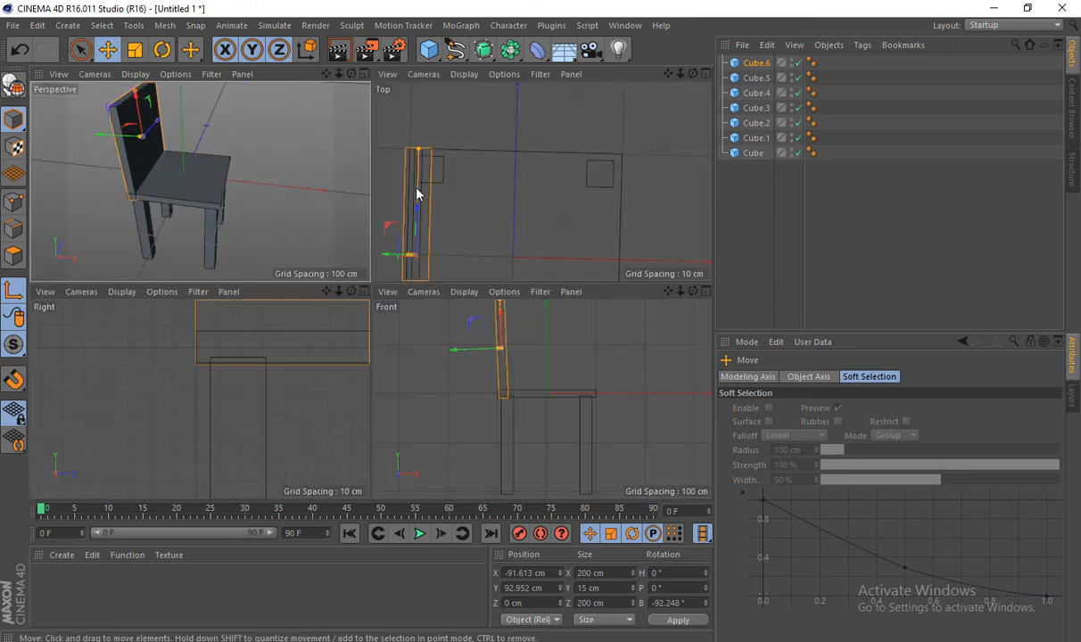
{"action": "middle_click_drag", "start_coordinate": [463, 198], "coordinate": [526, 138], "text": "alt"}
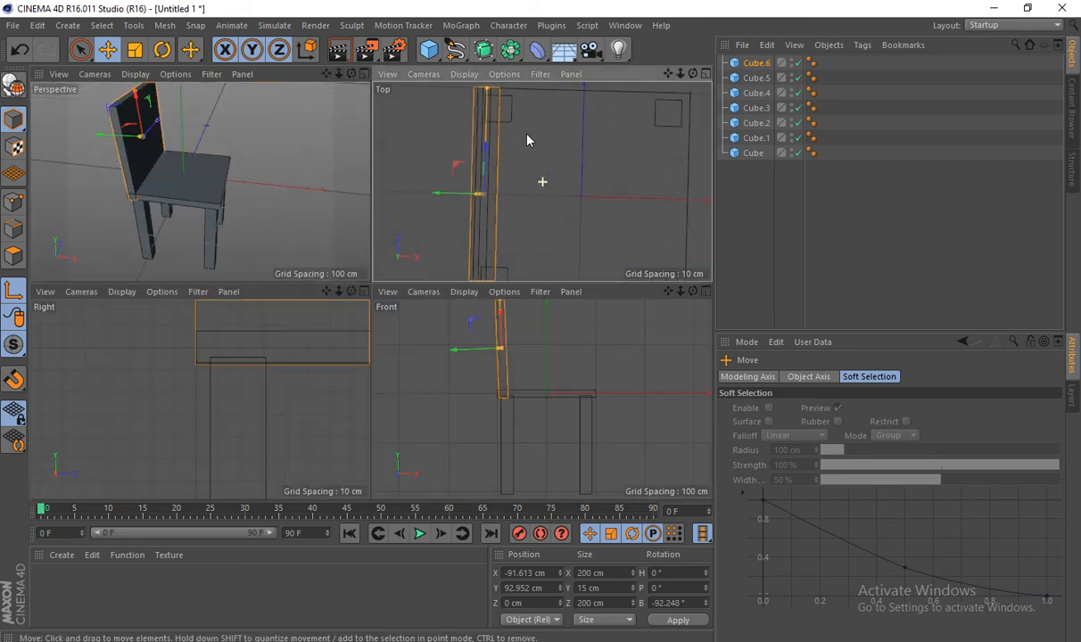
{"action": "middle_click_drag", "start_coordinate": [291, 319], "coordinate": [240, 404], "text": "alt"}
{"action": "scroll", "coordinate": [239, 403], "scroll_direction": "down", "scroll_amount": 4}
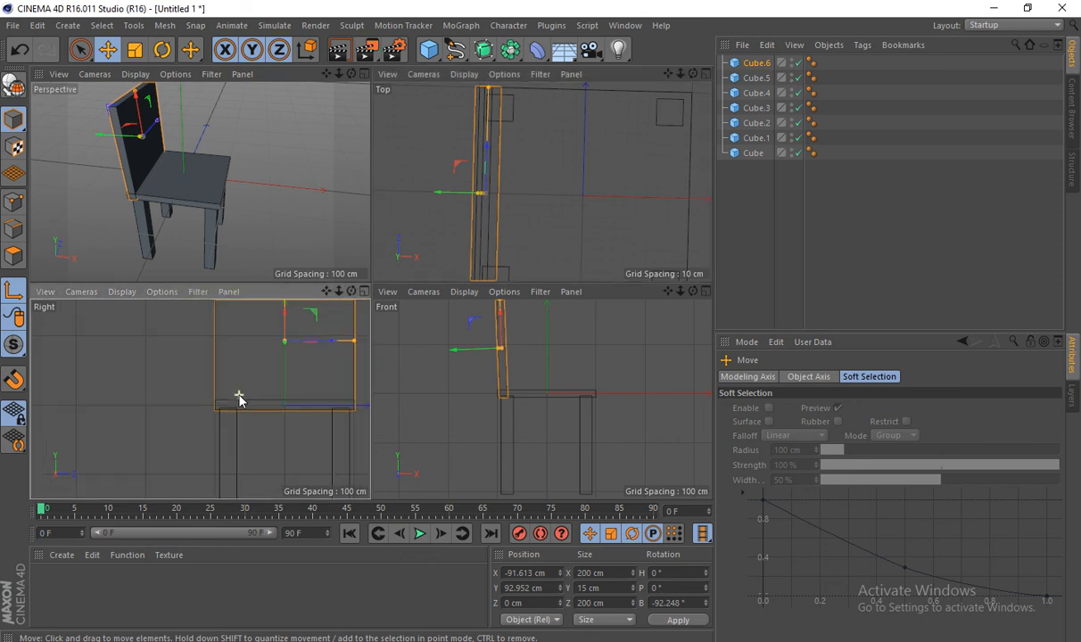
{"action": "middle_click_drag", "start_coordinate": [249, 380], "coordinate": [217, 395], "text": "alt"}
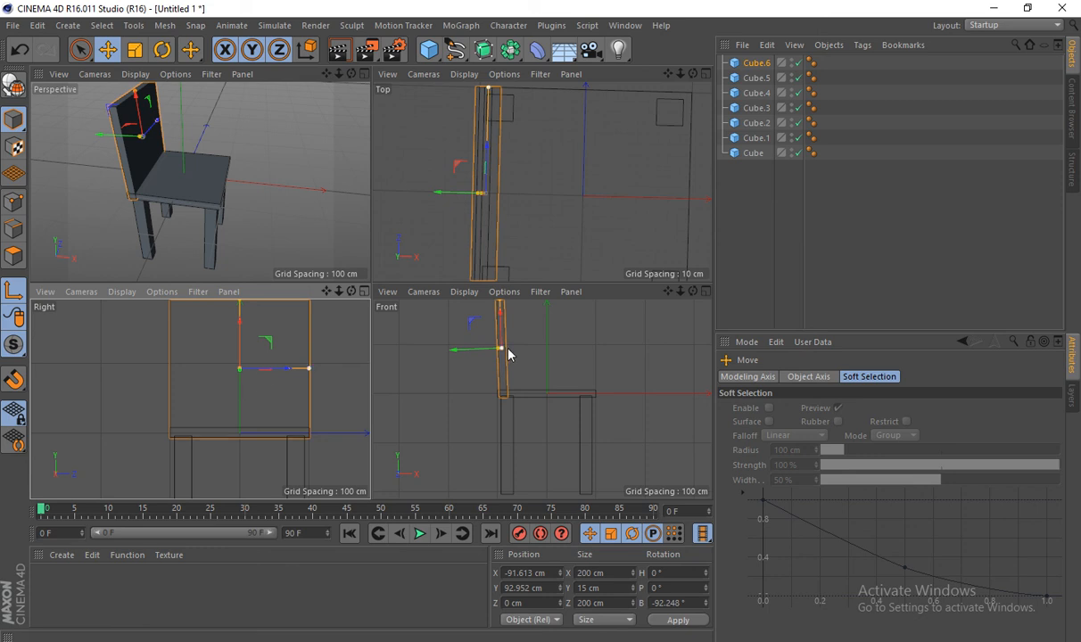
{"action": "left_click_drag", "start_coordinate": [509, 354], "coordinate": [506, 324], "text": "alt"}
{"action": "scroll", "coordinate": [490, 386], "scroll_direction": "up", "scroll_amount": 6}
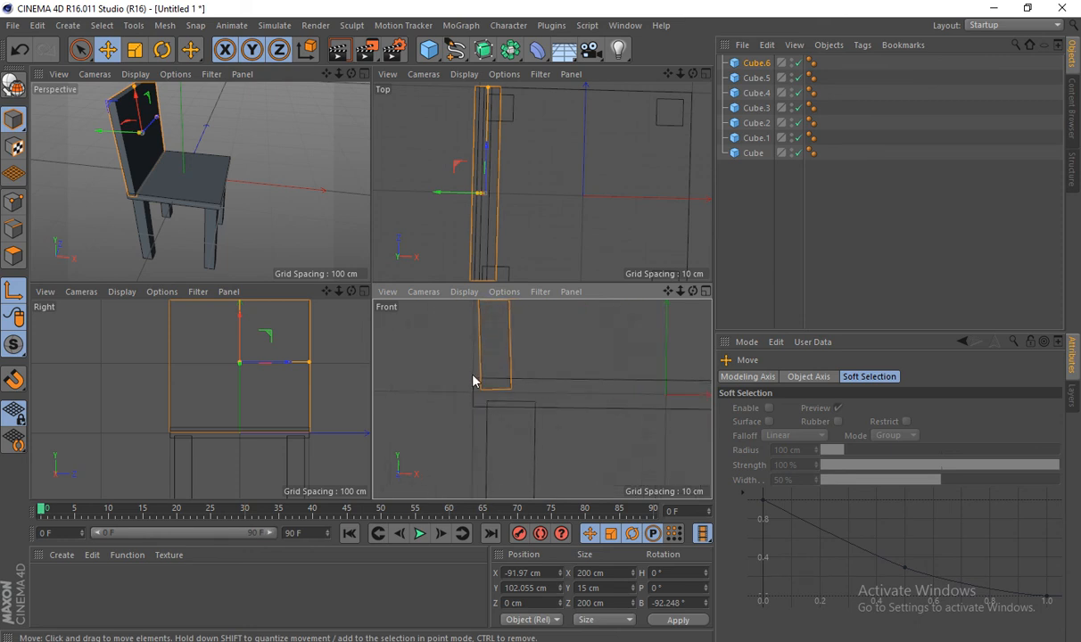
{"action": "mouse_move", "coordinate": [221, 169]}
{"action": "left_mouse_down", "text": "alt"}
{"action": "mouse_move", "coordinate": [215, 192]}
{"action": "mouse_move", "coordinate": [160, 174]}
{"action": "mouse_move", "coordinate": [229, 181]}
{"action": "left_mouse_up", "text": "alt"}
{"action": "middle_click", "coordinate": [233, 174]}
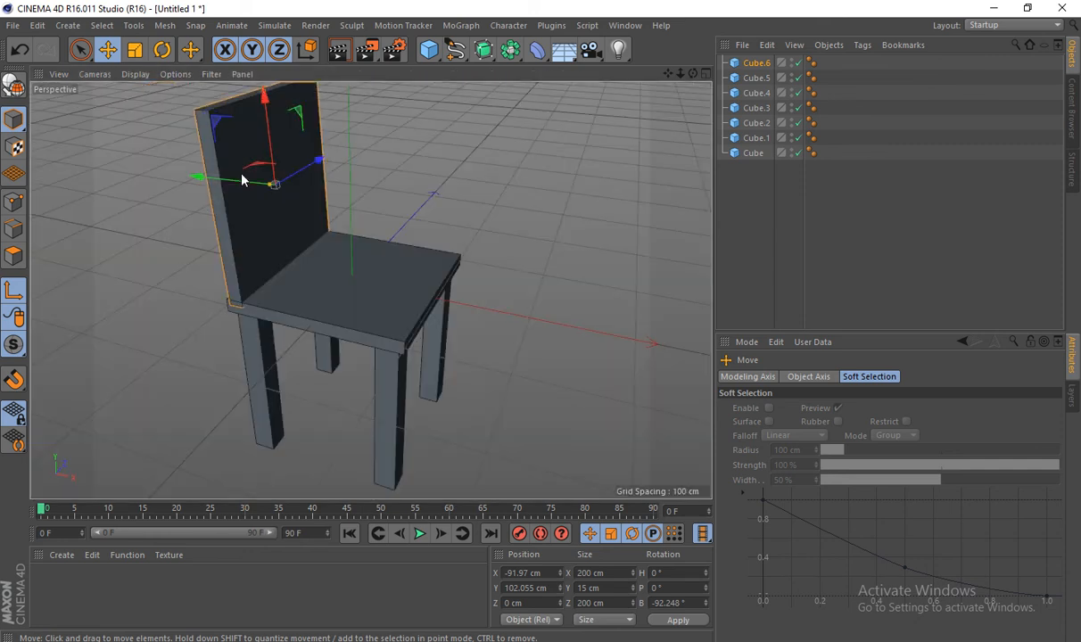
Step: Examine the assembled chair from several angles to check how the backrest meets the seat
{"action": "left_click_drag", "start_coordinate": [433, 296], "coordinate": [297, 226], "text": "alt"}
{"action": "left_click_drag", "start_coordinate": [304, 288], "coordinate": [374, 240], "text": "alt"}
{"action": "left_click_drag", "start_coordinate": [289, 223], "coordinate": [424, 421]}
{"action": "key", "text": "ctrl+z"}
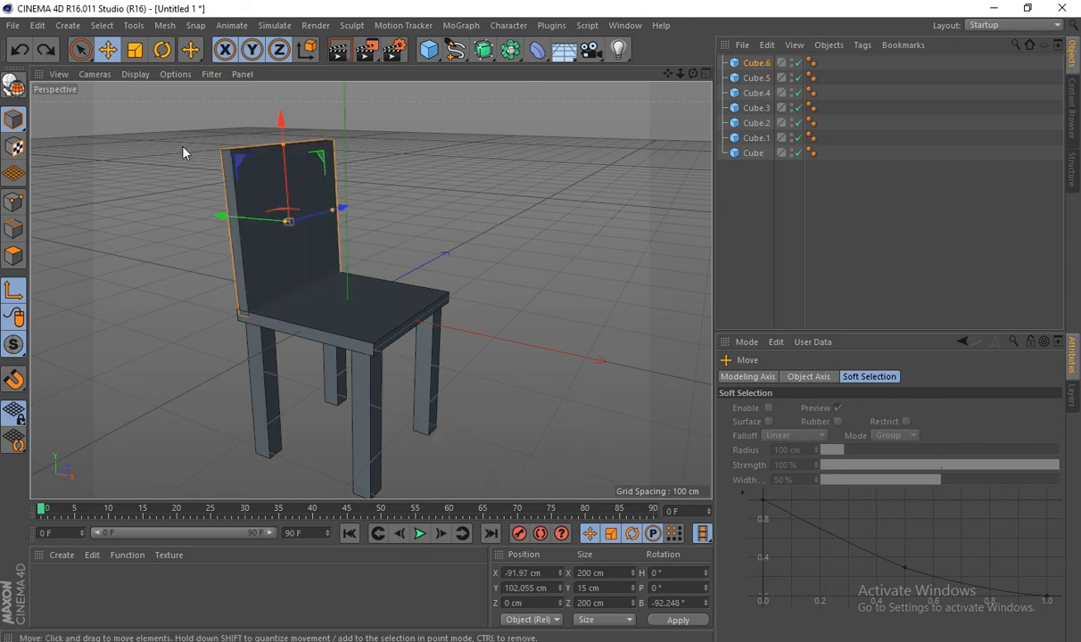
{"action": "left_click_drag", "start_coordinate": [153, 87], "coordinate": [222, 147]}
{"action": "key", "text": "ctrl+z"}
{"action": "left_click_drag", "start_coordinate": [356, 318], "coordinate": [312, 321], "text": "alt"}
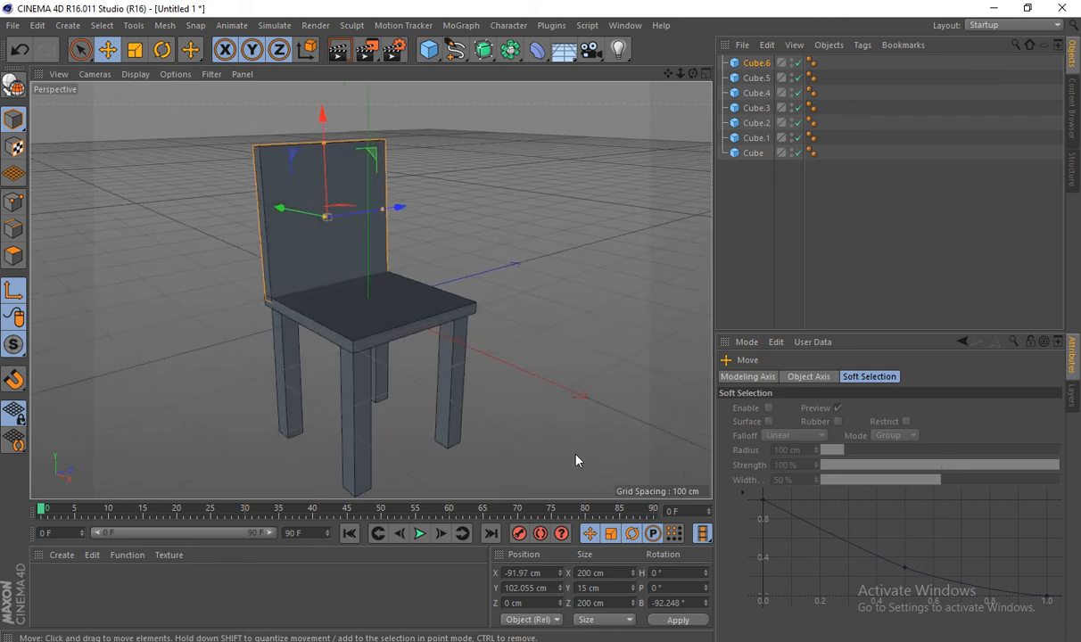
{"action": "left_click_drag", "start_coordinate": [369, 356], "coordinate": [352, 393], "text": "alt"}
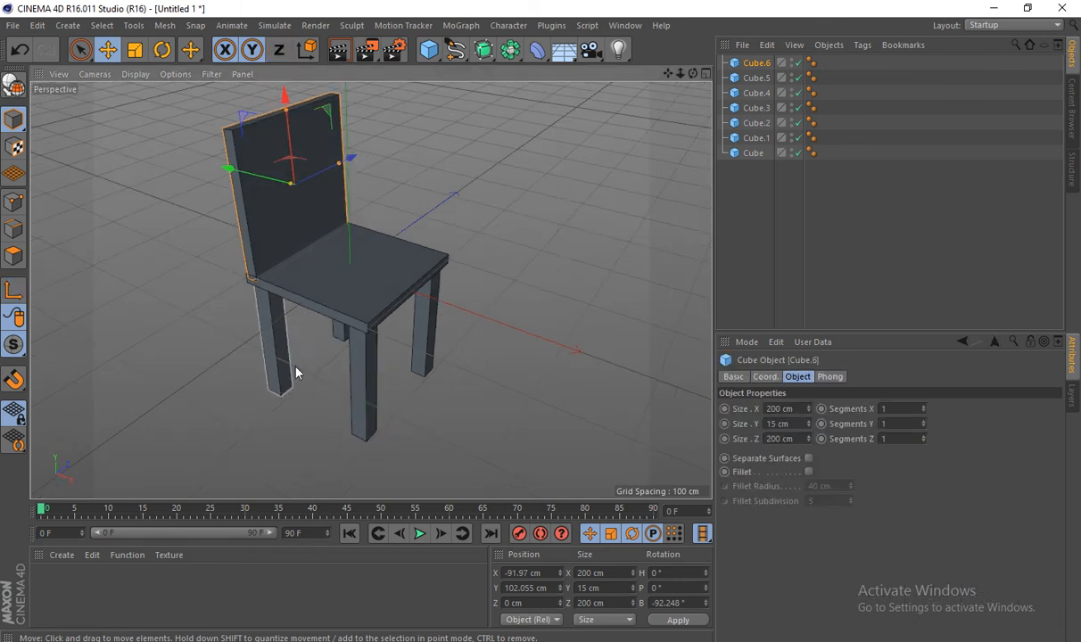
Step: Copy and paste the backrest, move the duplicate behind the chair to about X -298 cm, and delete it
{"action": "key", "text": "ctrl+c"}
{"action": "key", "text": "ctrl+v"}
{"action": "left_click_drag", "start_coordinate": [283, 191], "coordinate": [168, 151]}
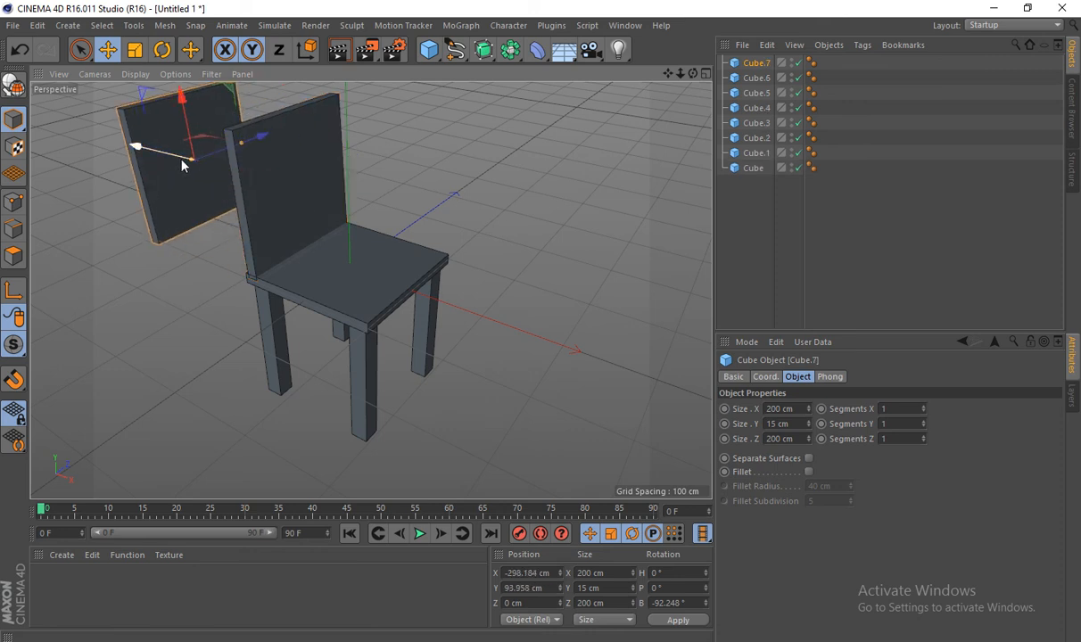
{"action": "key", "text": "Delete"}
Step: Duplicate the backrest directly while moving it back to about X -266 cm, and delete that duplicate
{"action": "left_click", "coordinate": [264, 188]}
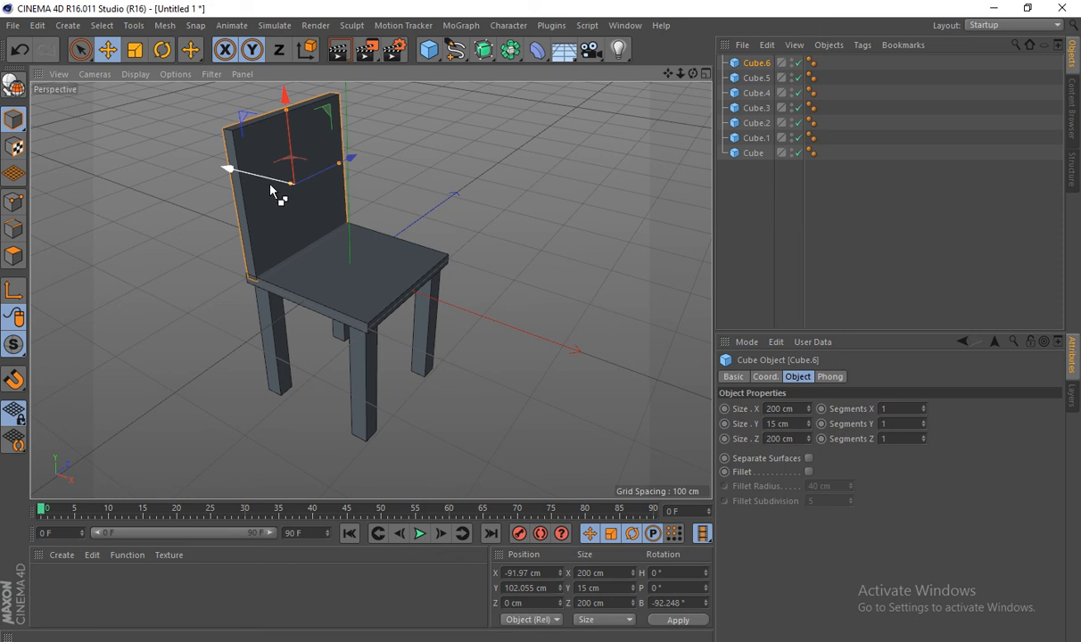
{"action": "left_click_drag", "start_coordinate": [239, 168], "coordinate": [157, 183], "text": "ctrl"}
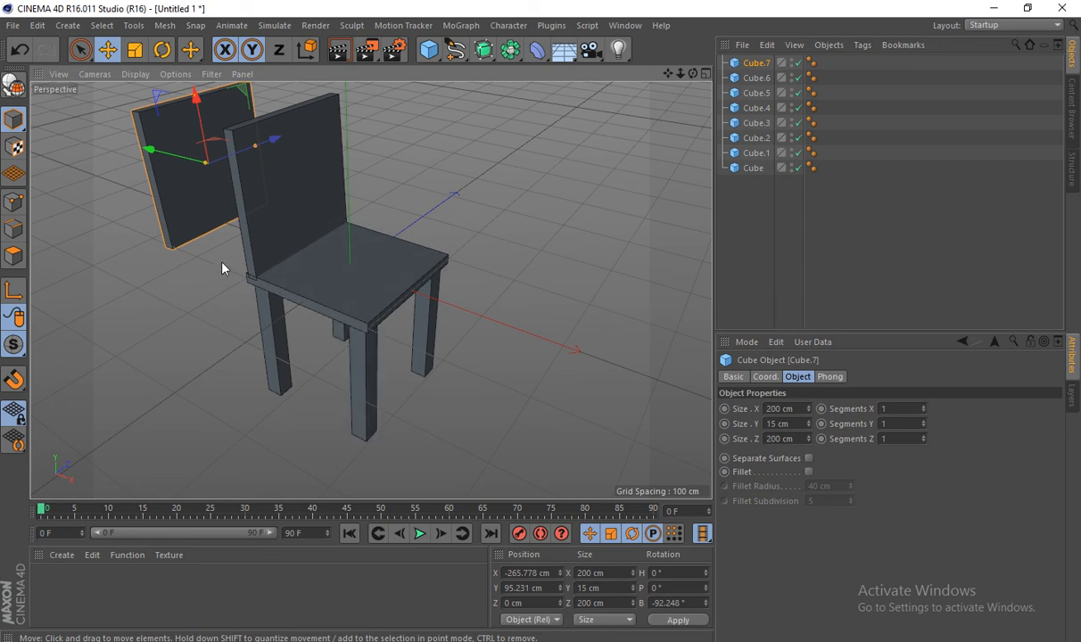
{"action": "key", "text": "Delete"}
Step: Duplicate the nearest front leg while raising it to about Y -90 cm, and delete the copy
{"action": "left_click", "coordinate": [365, 359]}
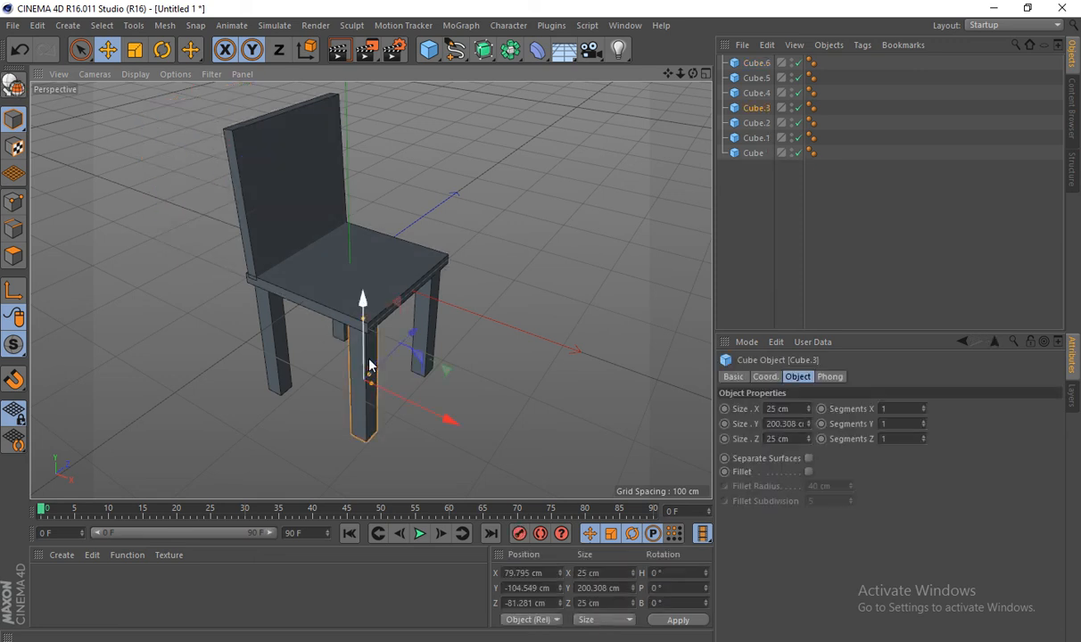
{"action": "mouse_move", "coordinate": [367, 357]}
{"action": "left_mouse_down", "text": "ctrl"}
{"action": "mouse_move", "coordinate": [398, 350]}
{"action": "mouse_move", "coordinate": [375, 191]}
{"action": "mouse_move", "coordinate": [391, 335]}
{"action": "mouse_move", "coordinate": [353, 346]}
{"action": "left_mouse_up", "text": "ctrl"}
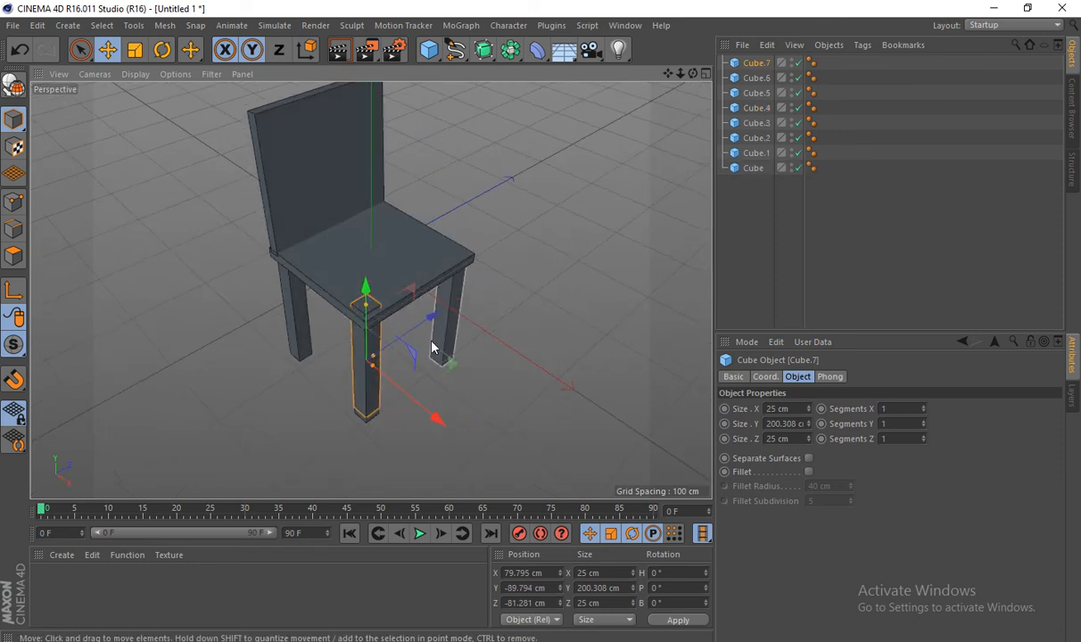
{"action": "left_click", "coordinate": [570, 419]}
{"action": "left_click_drag", "start_coordinate": [468, 364], "coordinate": [461, 299], "text": "alt"}
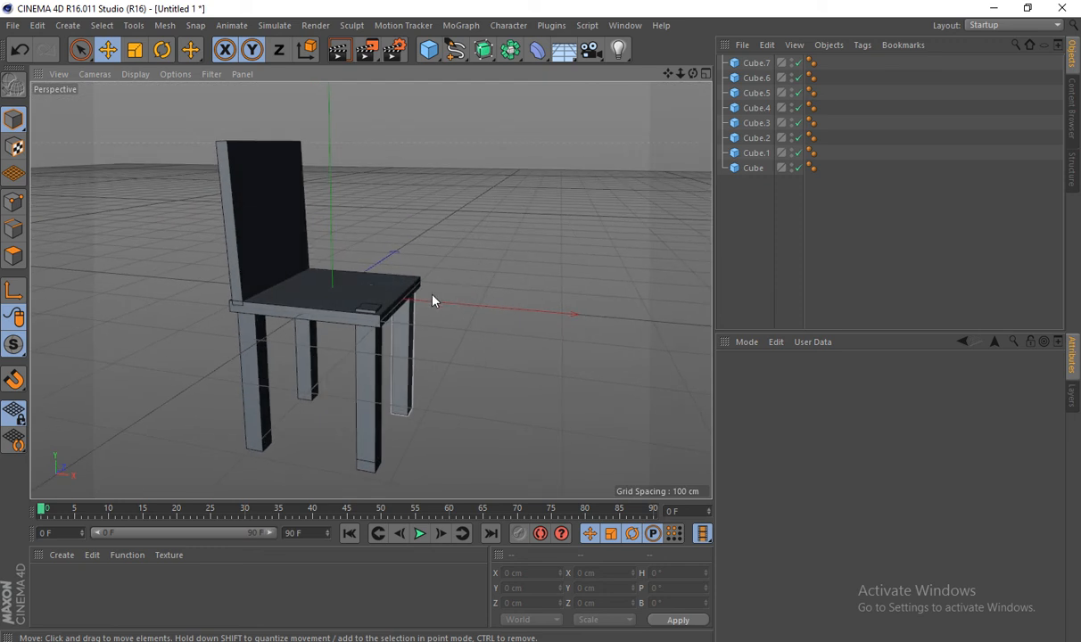
{"action": "left_click", "coordinate": [369, 307]}
{"action": "key", "text": "Delete"}
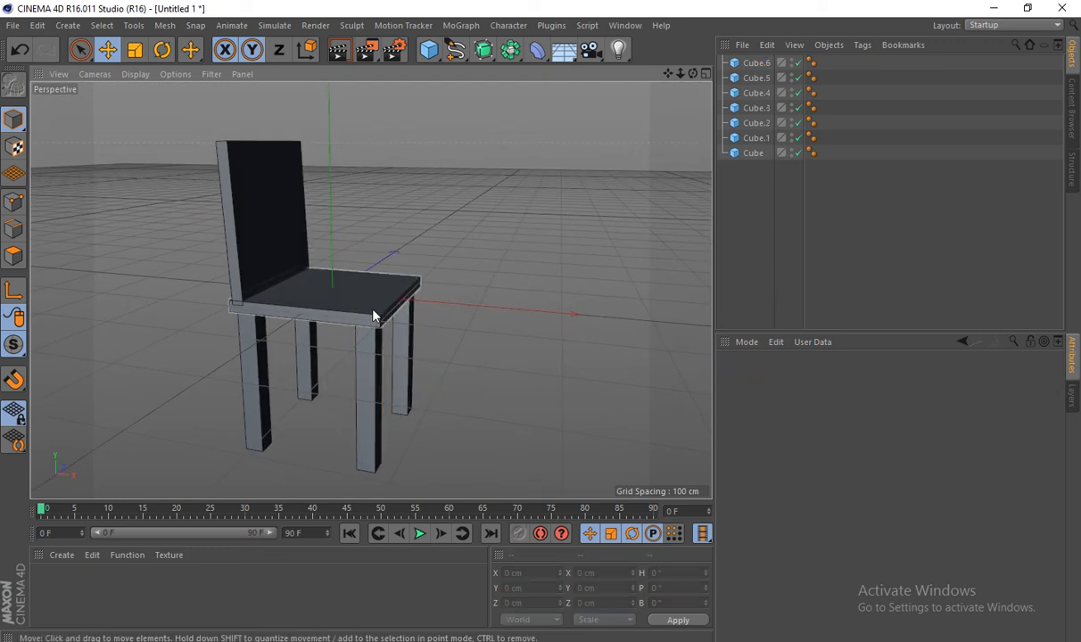
Step: Duplicate the nearest front leg forward to about X 85 cm and shorten the copy's height to about 144 cm beneath the seat
{"action": "left_click", "coordinate": [378, 360]}
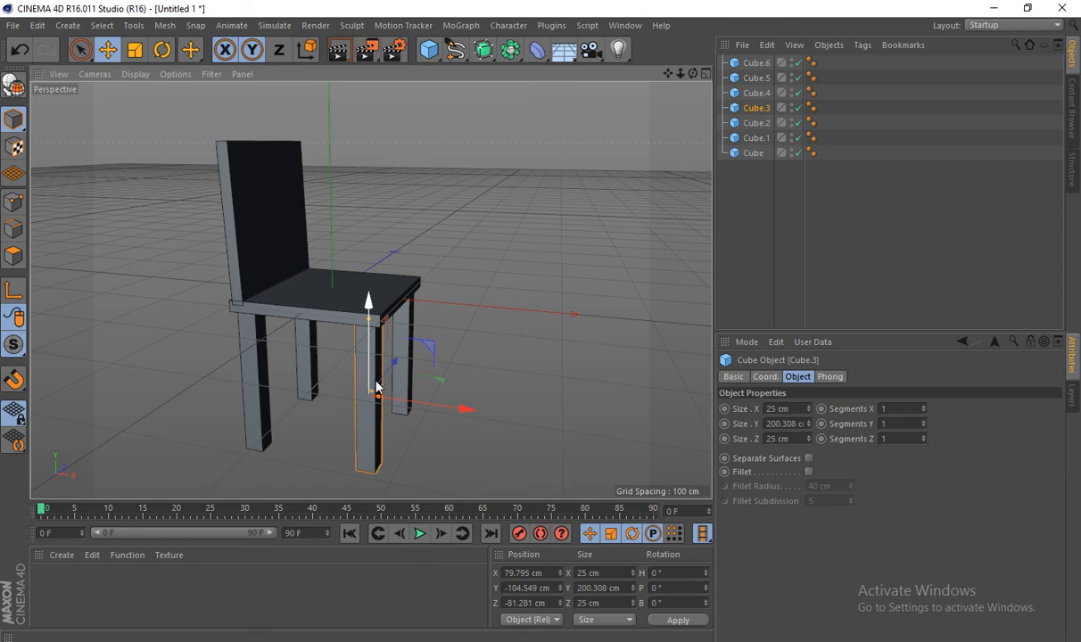
{"action": "left_click_drag", "start_coordinate": [374, 380], "coordinate": [412, 355], "text": "ctrl"}
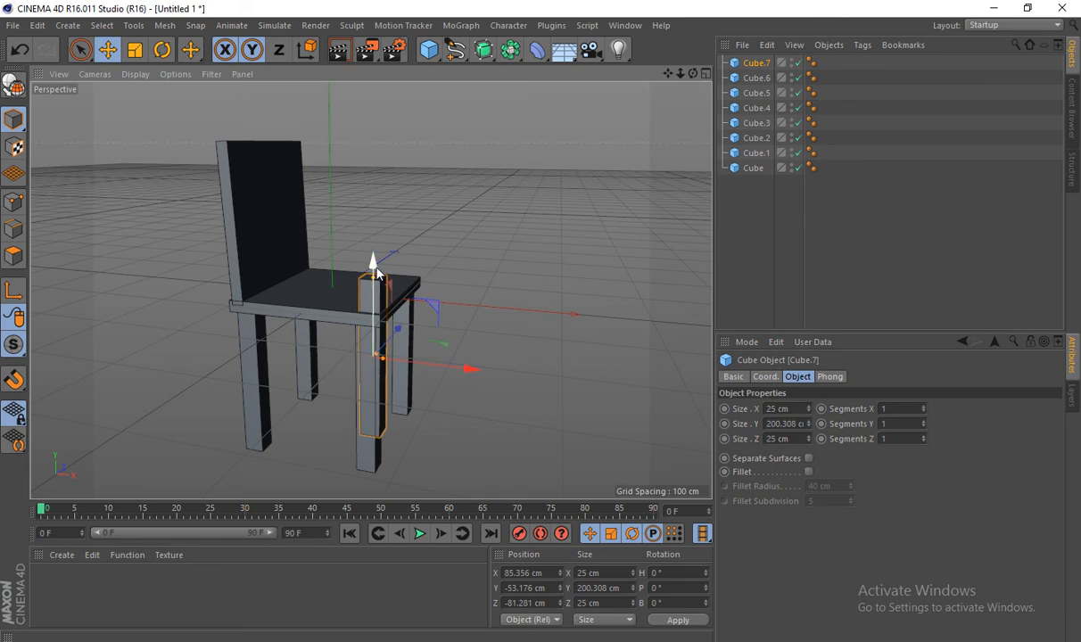
{"action": "left_click_drag", "start_coordinate": [374, 267], "coordinate": [373, 318]}
{"action": "scroll", "coordinate": [389, 419], "scroll_direction": "up", "scroll_amount": 3}
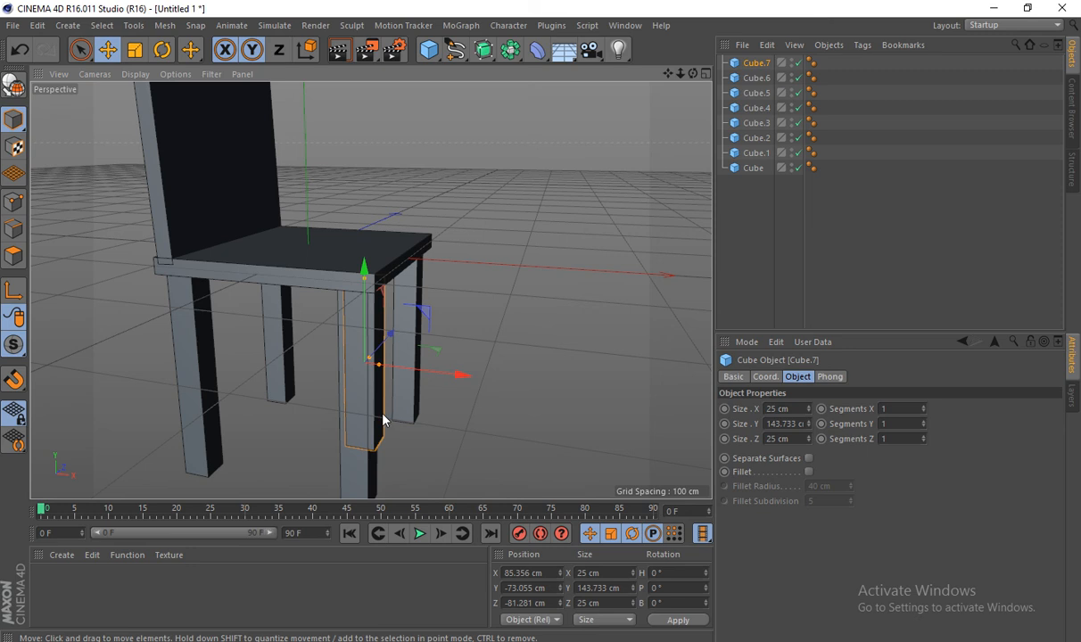
Step: Narrow the duplicated leg strip to about 13 cm along Z
{"action": "left_click_drag", "start_coordinate": [393, 386], "coordinate": [295, 401], "text": "alt"}
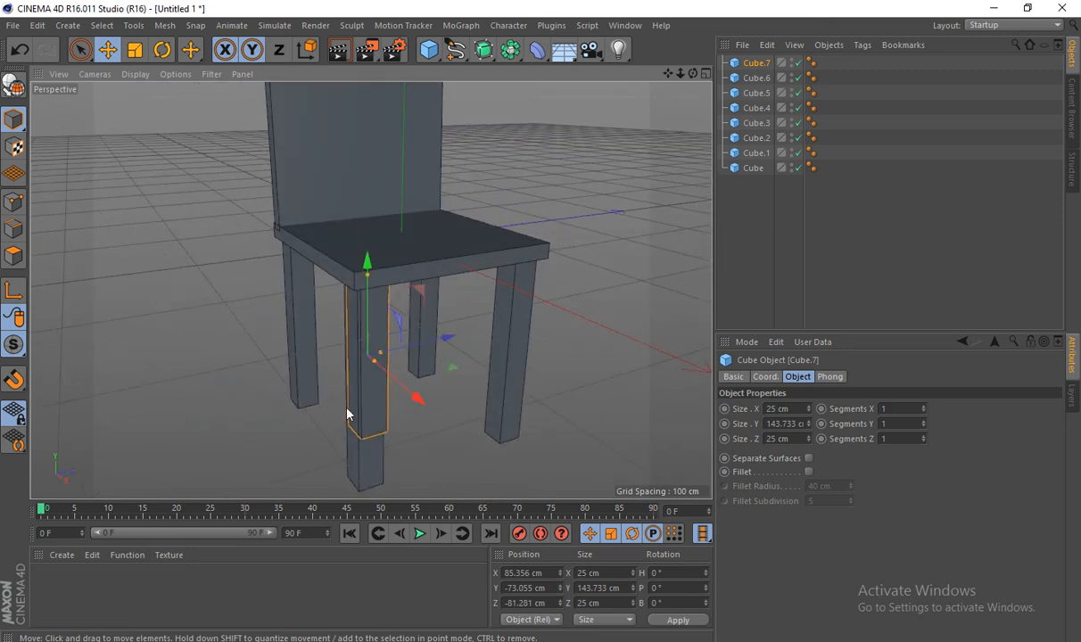
{"action": "left_click_drag", "start_coordinate": [381, 403], "coordinate": [461, 399], "text": "alt"}
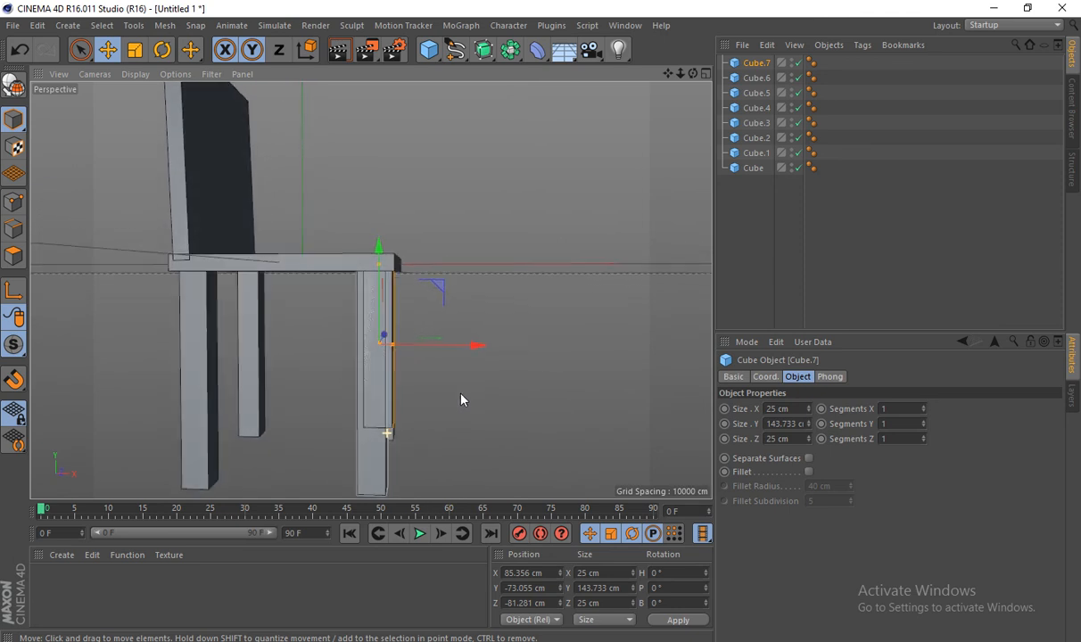
{"action": "left_click_drag", "start_coordinate": [438, 357], "coordinate": [516, 364], "text": "alt"}
{"action": "key", "text": "space"}
{"action": "key", "text": "ctrl+z"}
{"action": "scroll", "coordinate": [452, 237], "scroll_direction": "up", "scroll_amount": 5}
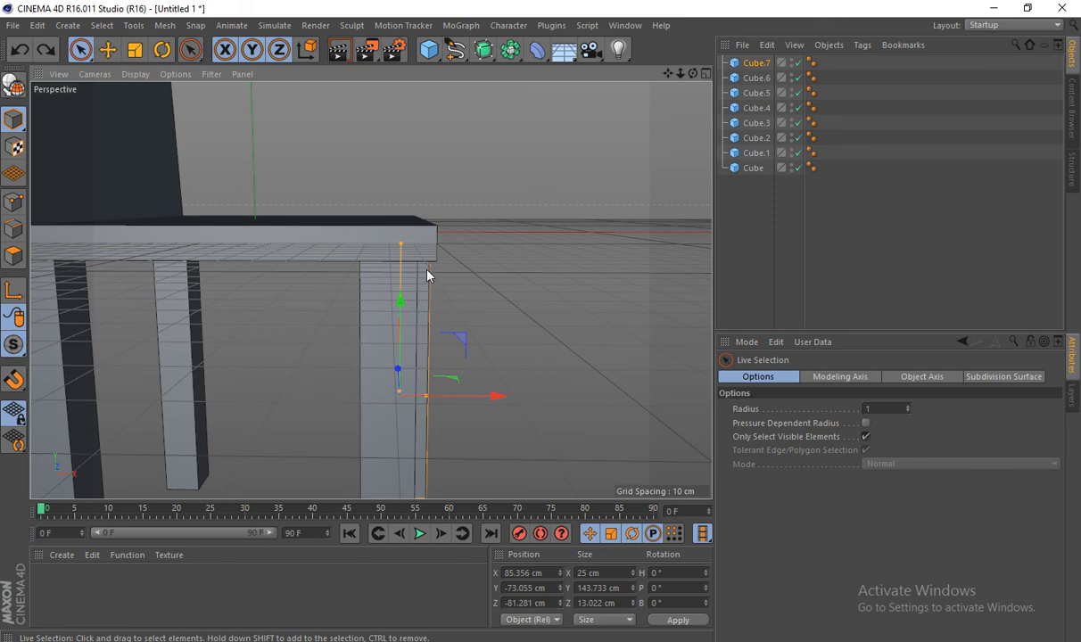
Step: Duplicate the backrest slightly forward and shrink the copy to an inset panel of about 167 cm in X and 169 cm in Z
{"action": "scroll", "coordinate": [427, 273], "scroll_direction": "down", "scroll_amount": 4}
{"action": "left_click_drag", "start_coordinate": [475, 335], "coordinate": [377, 317], "text": "alt"}
{"action": "left_click_drag", "start_coordinate": [410, 181], "coordinate": [398, 171], "text": "alt"}
{"action": "scroll", "coordinate": [403, 154], "scroll_direction": "down", "scroll_amount": 5}
{"action": "middle_click_drag", "start_coordinate": [385, 188], "coordinate": [317, 259], "text": "alt"}
{"action": "scroll", "coordinate": [318, 259], "scroll_direction": "up", "scroll_amount": 3}
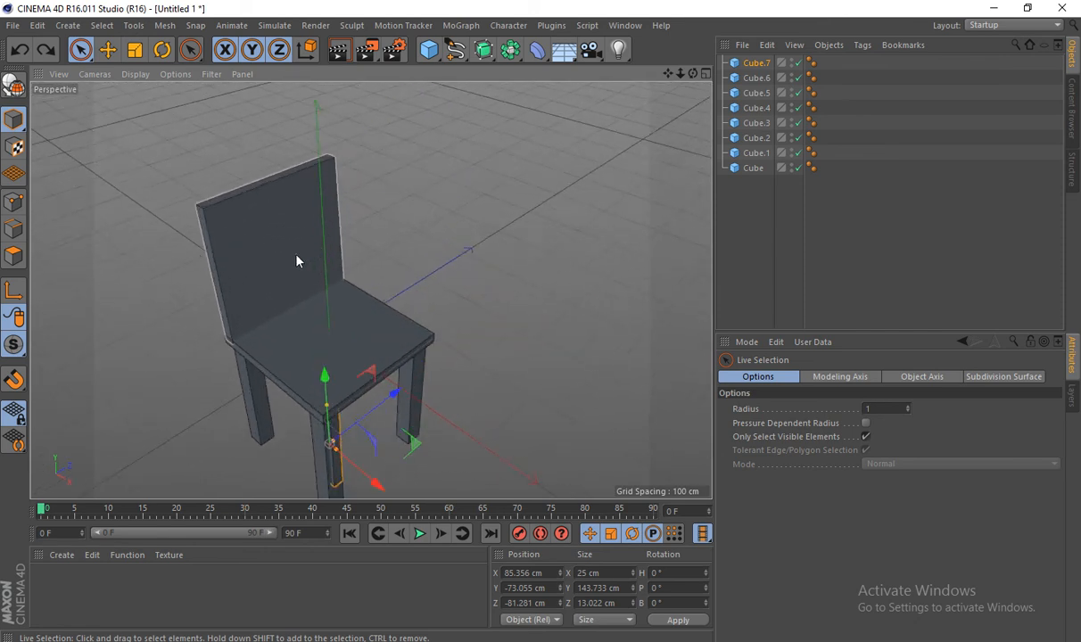
{"action": "scroll", "coordinate": [298, 259], "scroll_direction": "up", "scroll_amount": 2}
{"action": "left_click", "coordinate": [294, 262]}
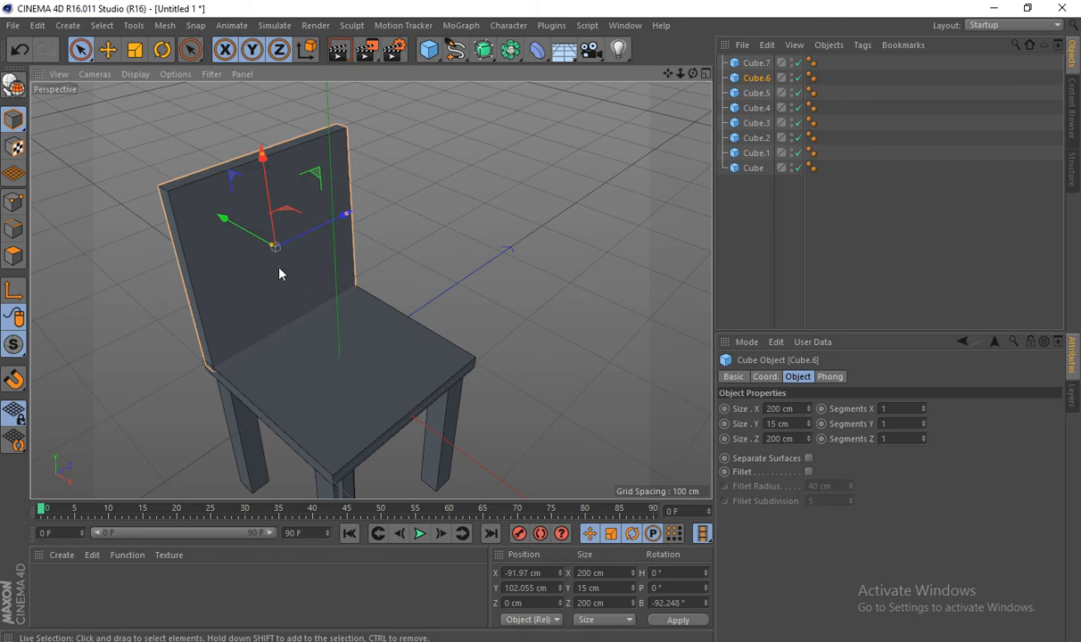
{"action": "left_click", "coordinate": [291, 276]}
{"action": "left_click", "coordinate": [258, 270]}
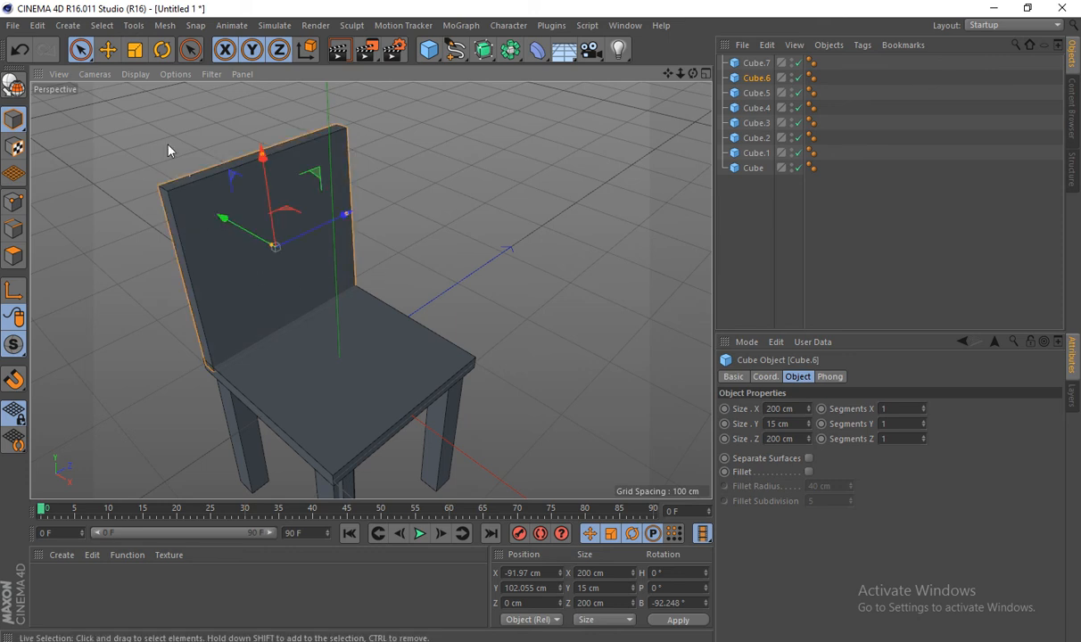
{"action": "left_click", "coordinate": [110, 51]}
{"action": "left_click_drag", "start_coordinate": [223, 239], "coordinate": [243, 261]}
{"action": "left_click_drag", "start_coordinate": [360, 223], "coordinate": [330, 215]}
{"action": "left_click_drag", "start_coordinate": [275, 165], "coordinate": [279, 184]}
Step: Position the inset panel on the front face of the backrest at about X -85 cm and Y 107 cm
{"action": "left_click_drag", "start_coordinate": [281, 249], "coordinate": [314, 271], "text": "alt"}
{"action": "left_click_drag", "start_coordinate": [187, 268], "coordinate": [174, 272]}
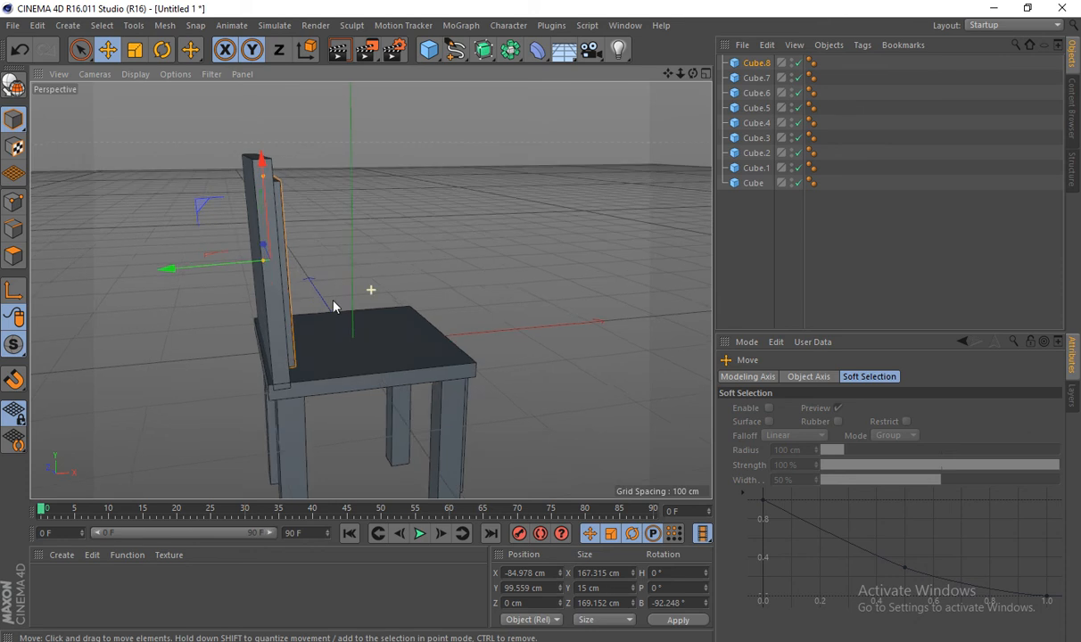
{"action": "left_click_drag", "start_coordinate": [320, 283], "coordinate": [224, 285], "text": "alt"}
{"action": "left_click_drag", "start_coordinate": [258, 183], "coordinate": [264, 289]}
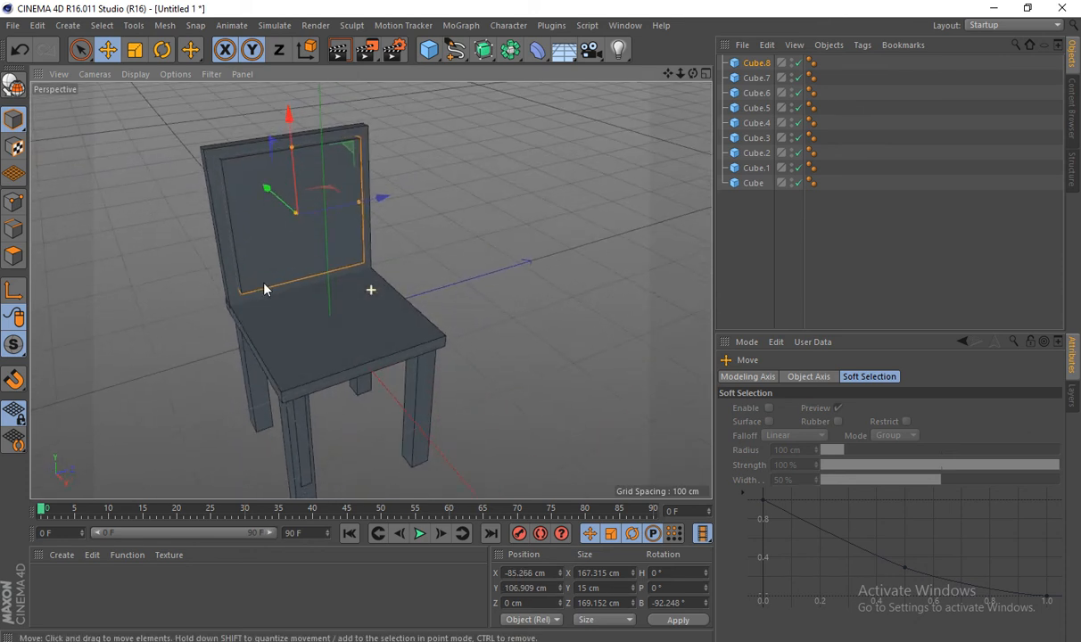
Step: Set Use Color to On for the backrest's inset panel, keeping its display color white
{"action": "left_click", "coordinate": [802, 377]}
{"action": "left_click", "coordinate": [765, 376]}
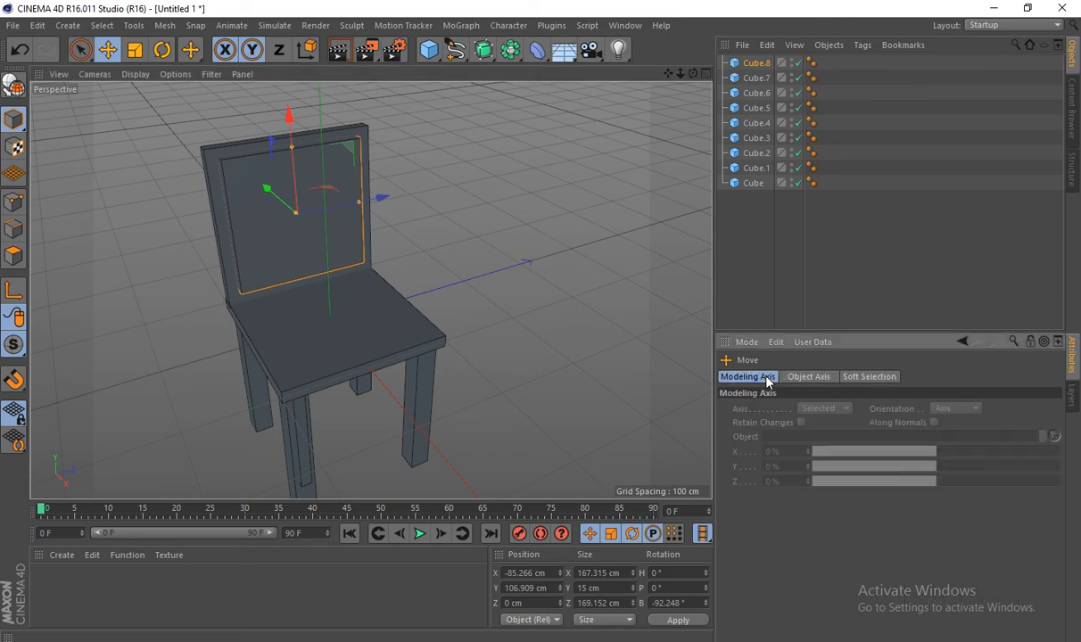
{"action": "left_click", "coordinate": [249, 236]}
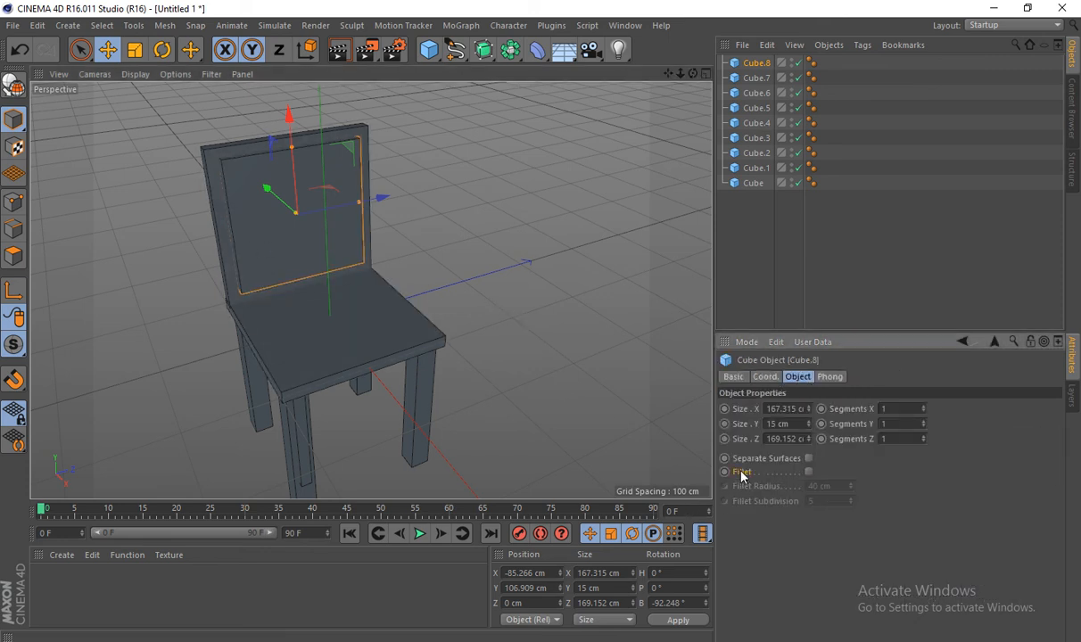
{"action": "left_click", "coordinate": [737, 376]}
{"action": "left_click", "coordinate": [765, 376]}
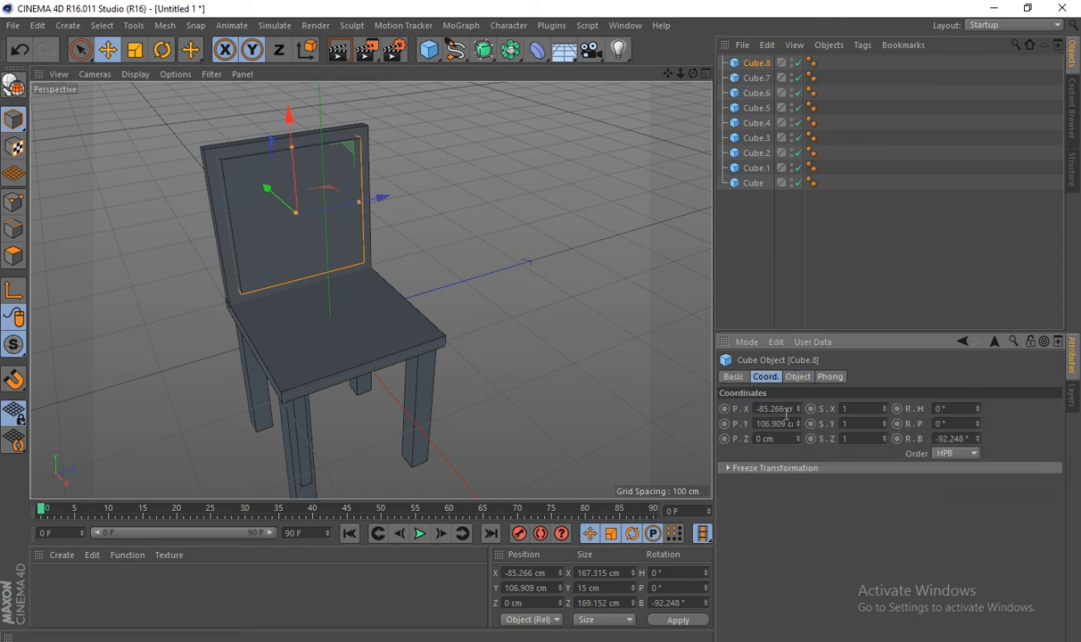
{"action": "left_click", "coordinate": [734, 378]}
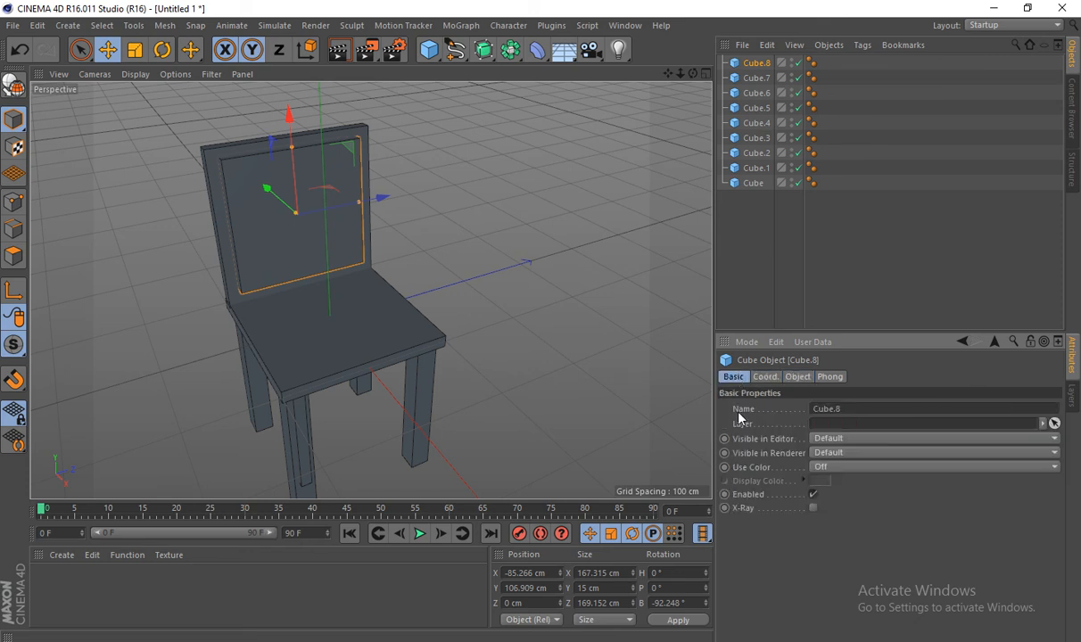
{"action": "left_click", "coordinate": [813, 467]}
{"action": "left_click", "coordinate": [803, 482]}
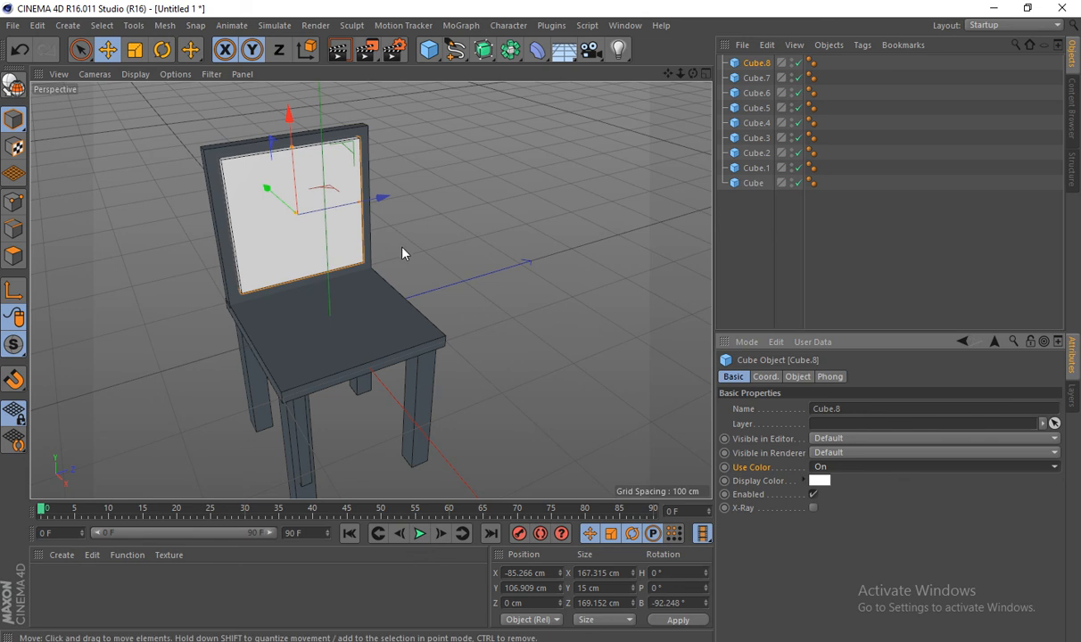
{"action": "left_click", "coordinate": [510, 280]}
Step: Duplicate the narrow leg strip across to the opposite front leg at about Z 80 cm
{"action": "left_click_drag", "start_coordinate": [373, 306], "coordinate": [299, 291], "text": "alt"}
{"action": "left_click", "coordinate": [250, 367]}
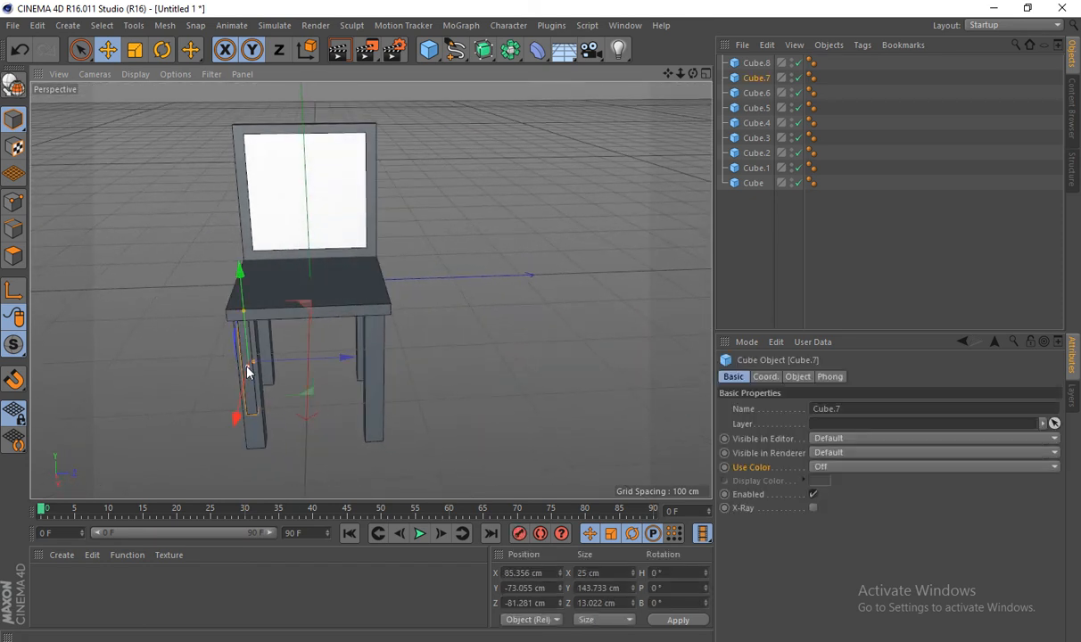
{"action": "left_click_drag", "start_coordinate": [299, 366], "coordinate": [417, 369], "text": "ctrl"}
{"action": "key", "text": "Down"}
{"action": "key", "text": "Down"}
{"action": "key", "text": "Up"}
{"action": "key", "text": "Right"}
{"action": "key", "text": "Left"}
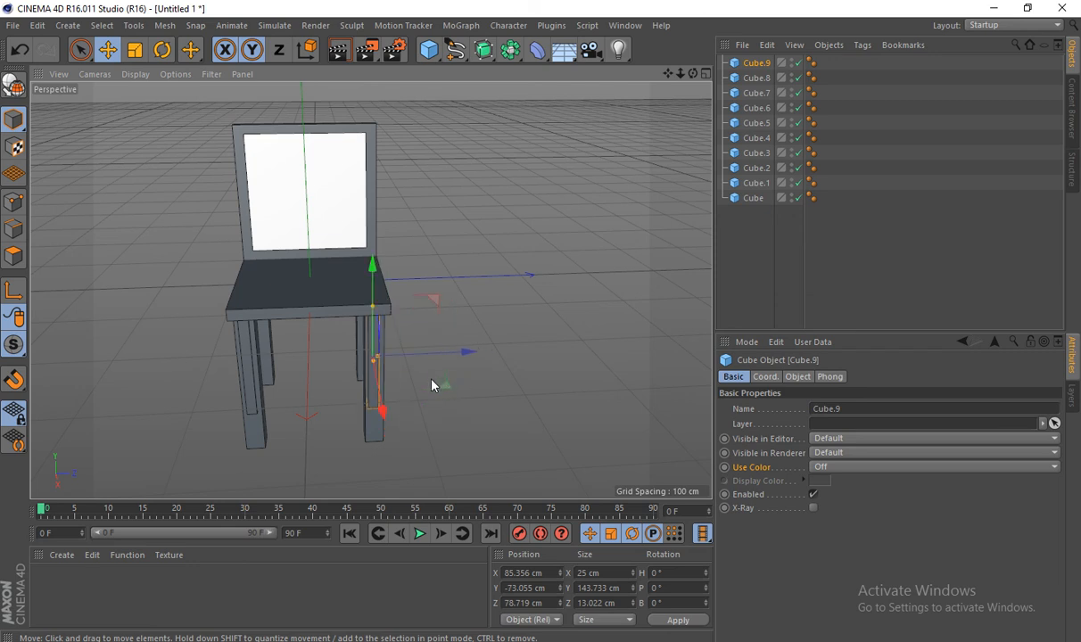
{"action": "left_click", "coordinate": [513, 378]}
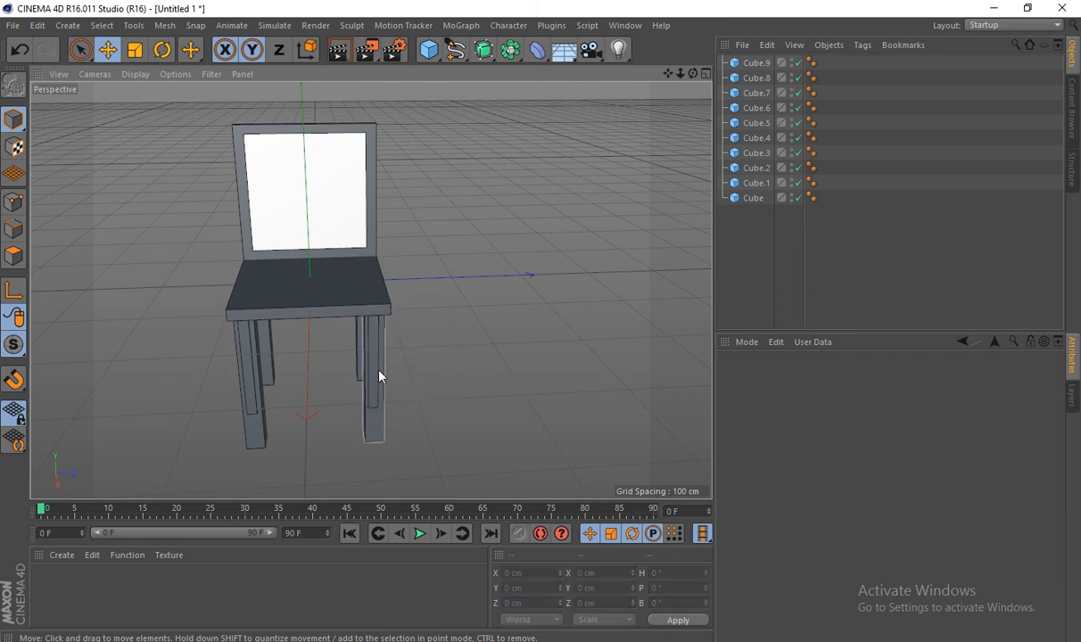
{"action": "left_click", "coordinate": [381, 376]}
{"action": "left_click_drag", "start_coordinate": [427, 362], "coordinate": [464, 360]}
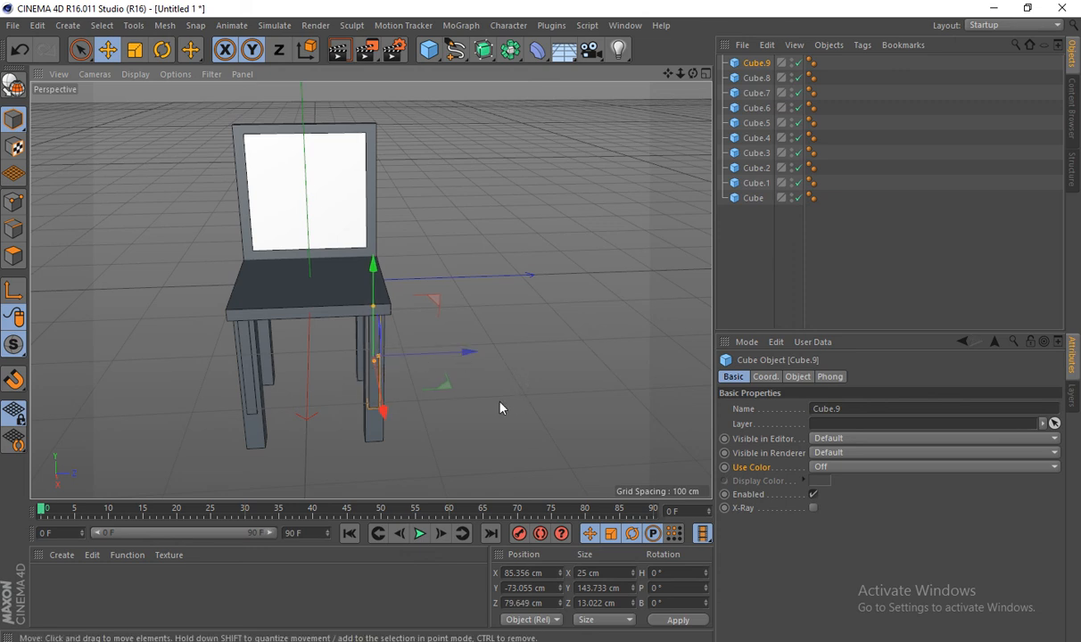
Step: Set Use Color to On for the newly duplicated leg strip and keep its white display color
{"action": "left_click", "coordinate": [820, 467]}
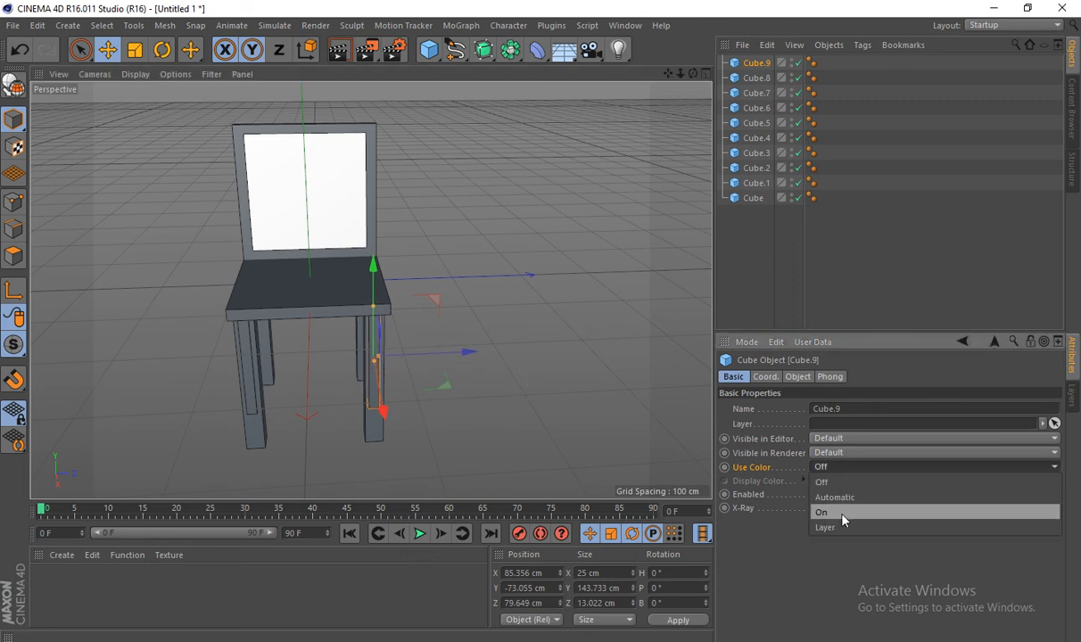
{"action": "left_click", "coordinate": [840, 511]}
{"action": "left_click", "coordinate": [820, 480]}
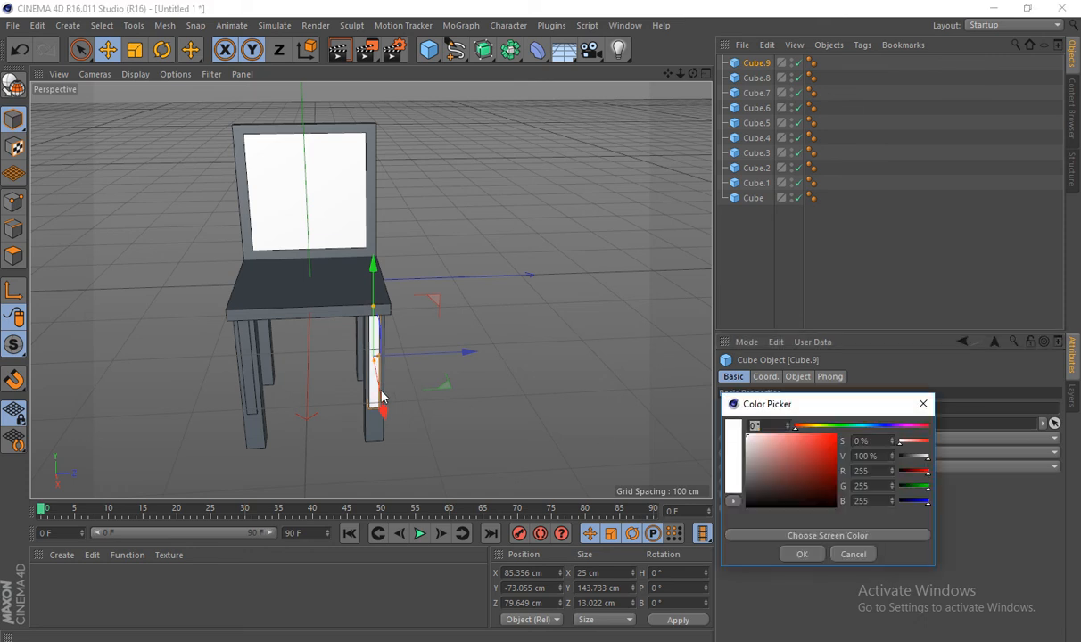
{"action": "left_click", "coordinate": [852, 554]}
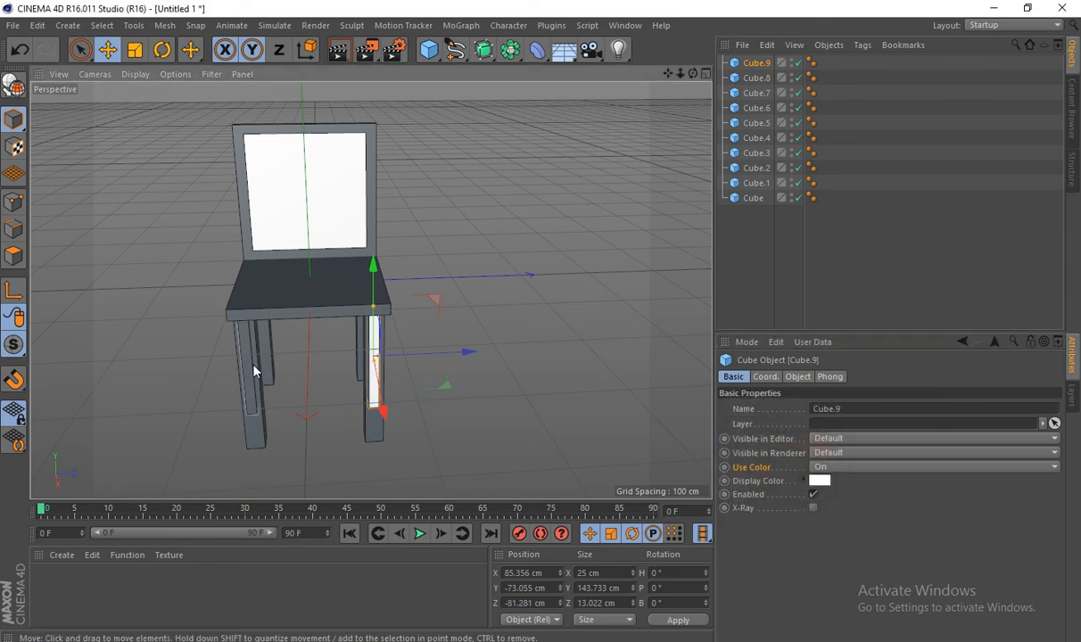
Step: Set Use Color to On for the original front leg strip and deselect it
{"action": "left_click", "coordinate": [255, 368]}
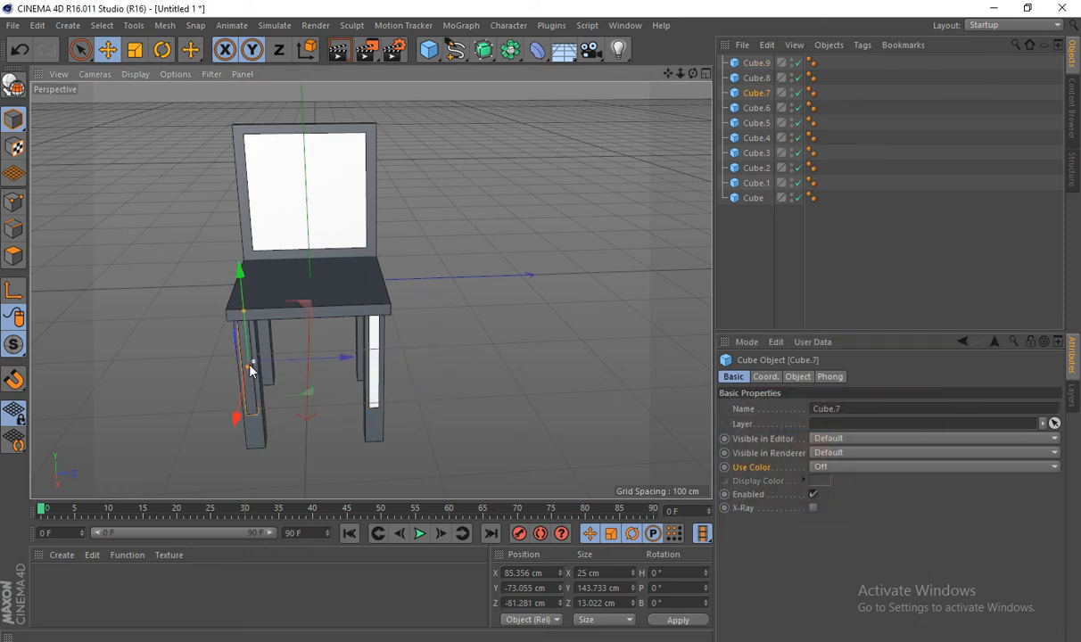
{"action": "left_click", "coordinate": [863, 468]}
{"action": "left_click", "coordinate": [863, 511]}
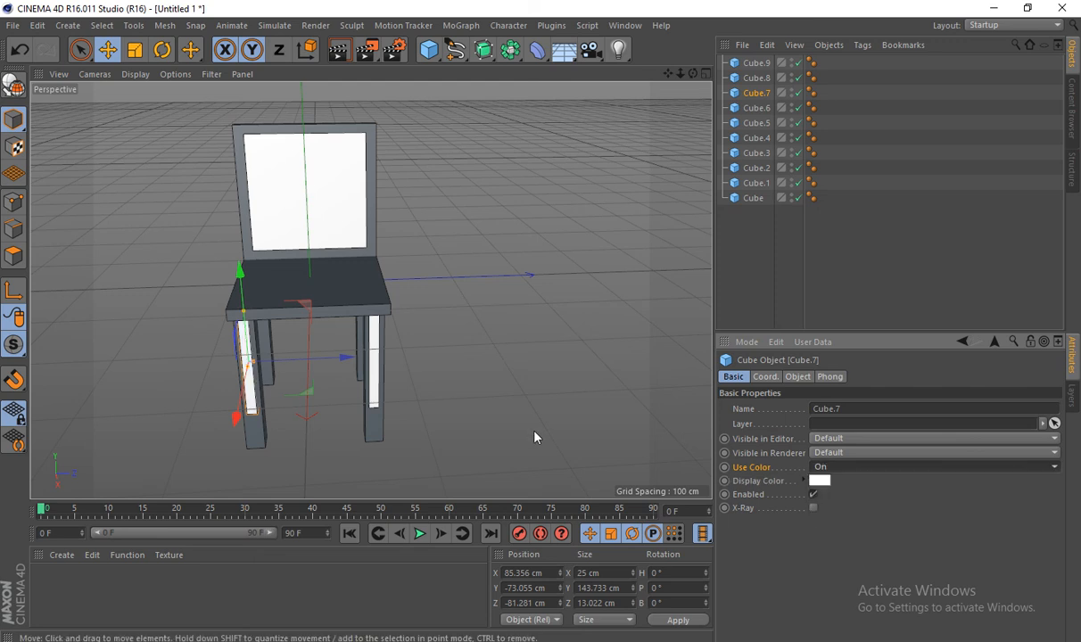
{"action": "left_click", "coordinate": [398, 362]}
{"action": "left_click_drag", "start_coordinate": [398, 362], "coordinate": [402, 261], "text": "alt"}
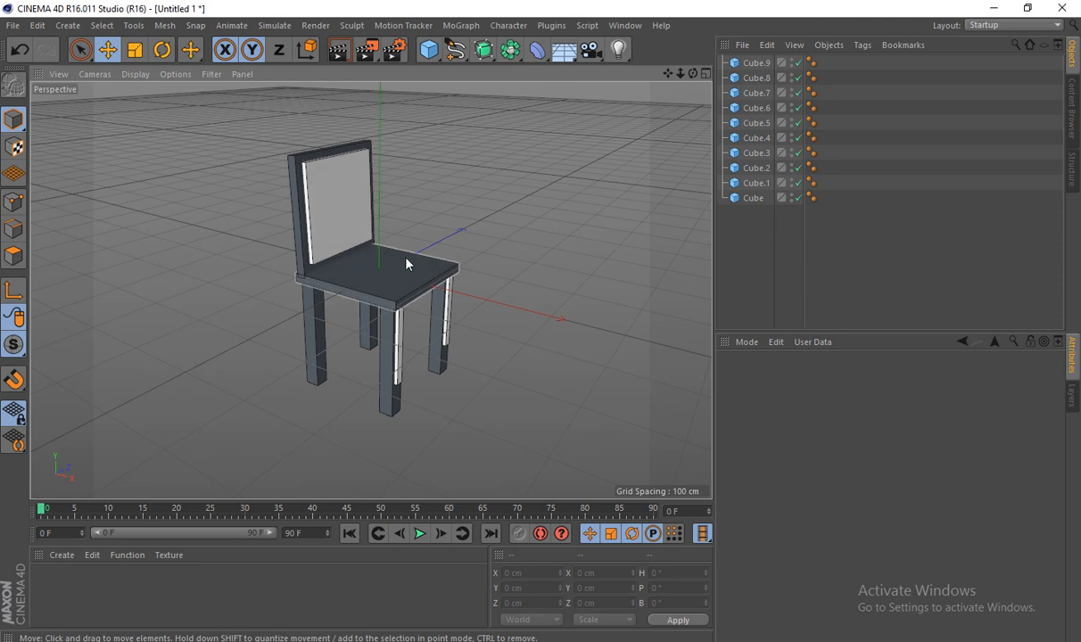